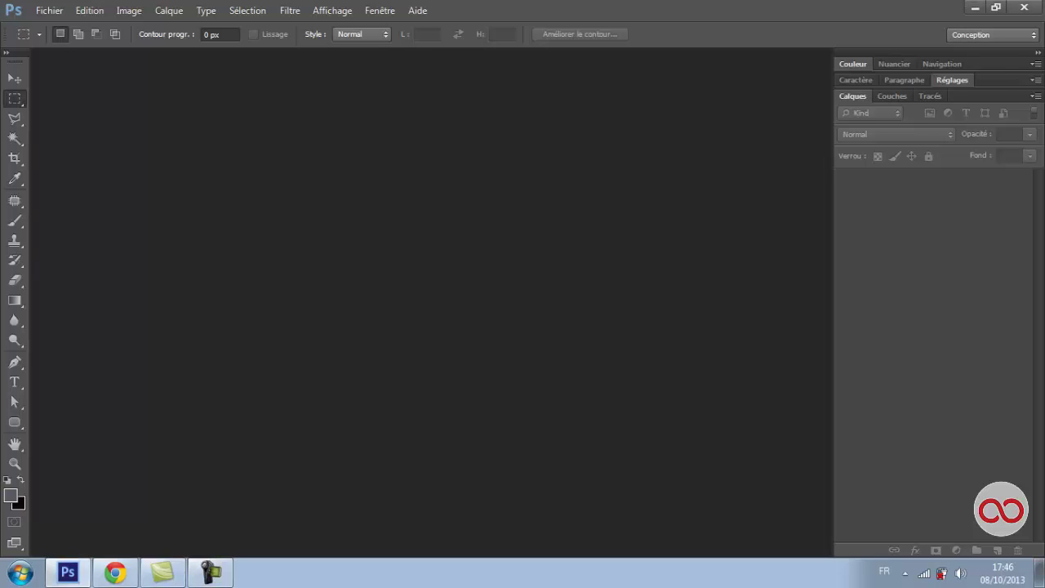
# Open the New document dialog, prefilled at 297,01 × 420,03 mm and 300 ppi
pyautogui.hotkey('ctrl', 'n')
pyautogui.press('Escape')
pyautogui.press('Down')
pyautogui.press('Return')
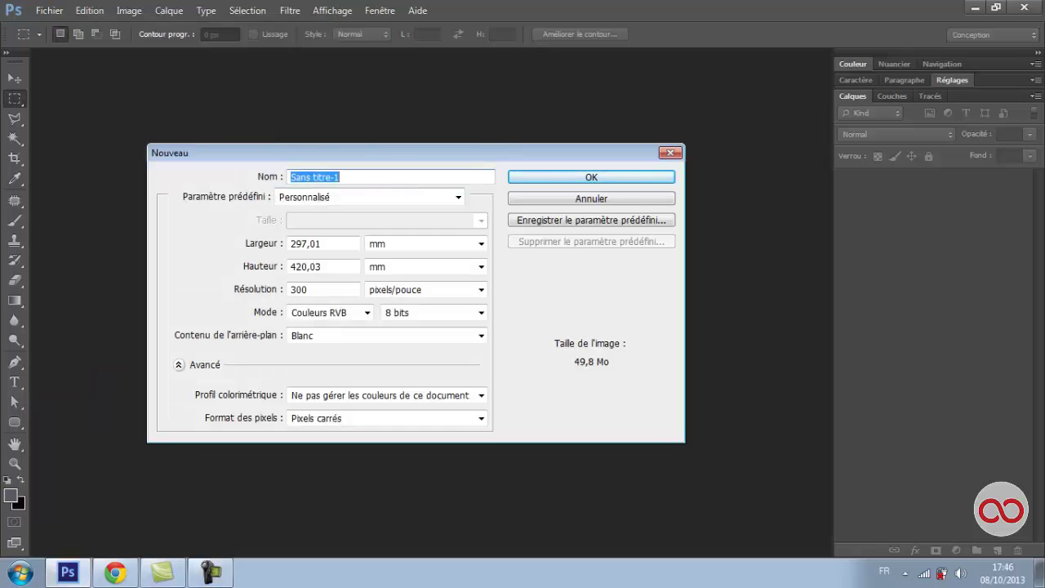
# Move the New dialog aside and enter 'Kezakoo' as the document name
pyautogui.moveTo(327, 152); pyautogui.dragTo(381, 165)
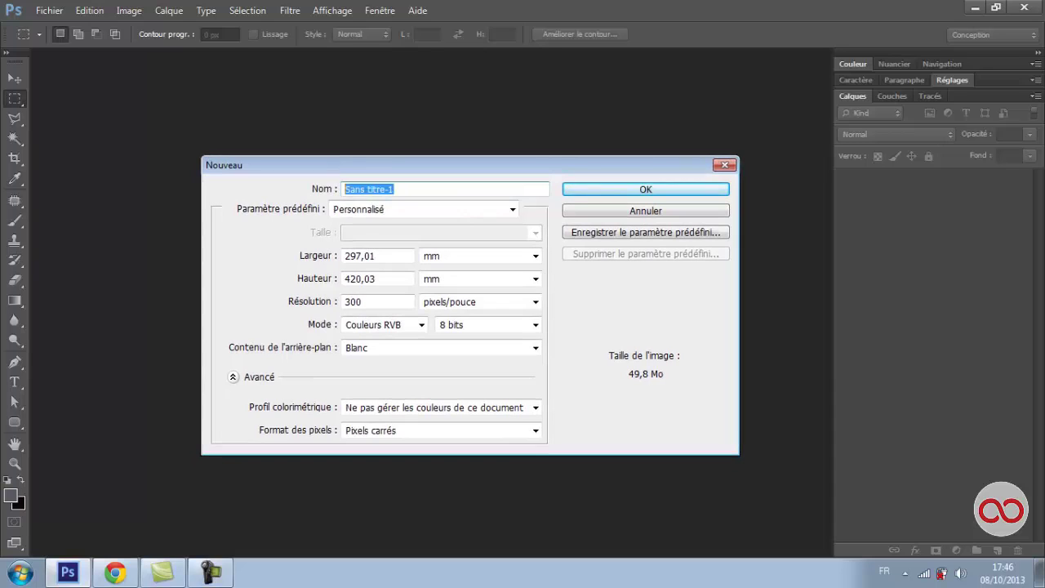
pyautogui.write('Kezakoo')
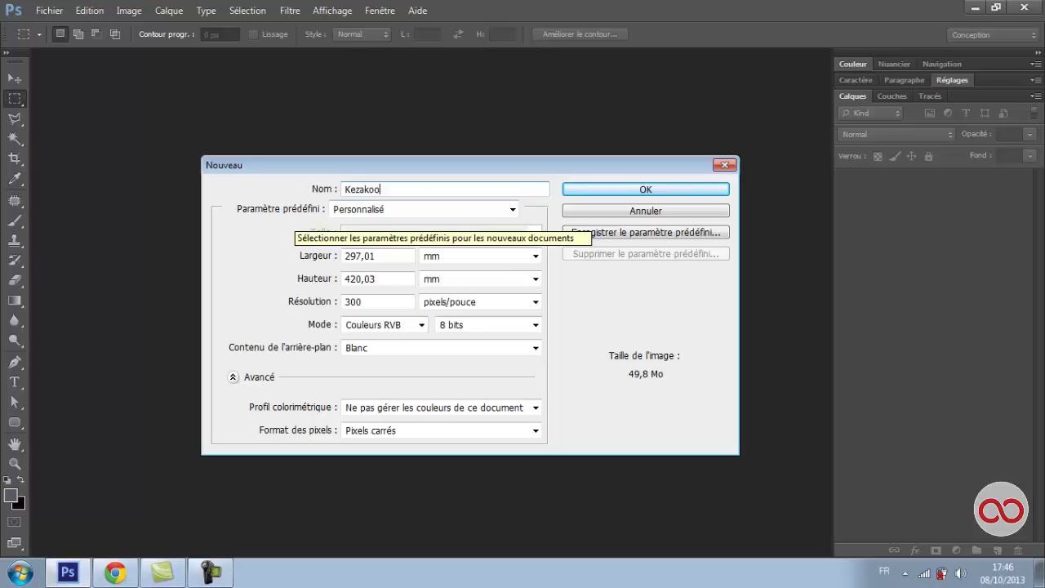
# Preview the Web, Appareils mobiles and Film et vidéo presets and their size lists
pyautogui.click(511, 209)
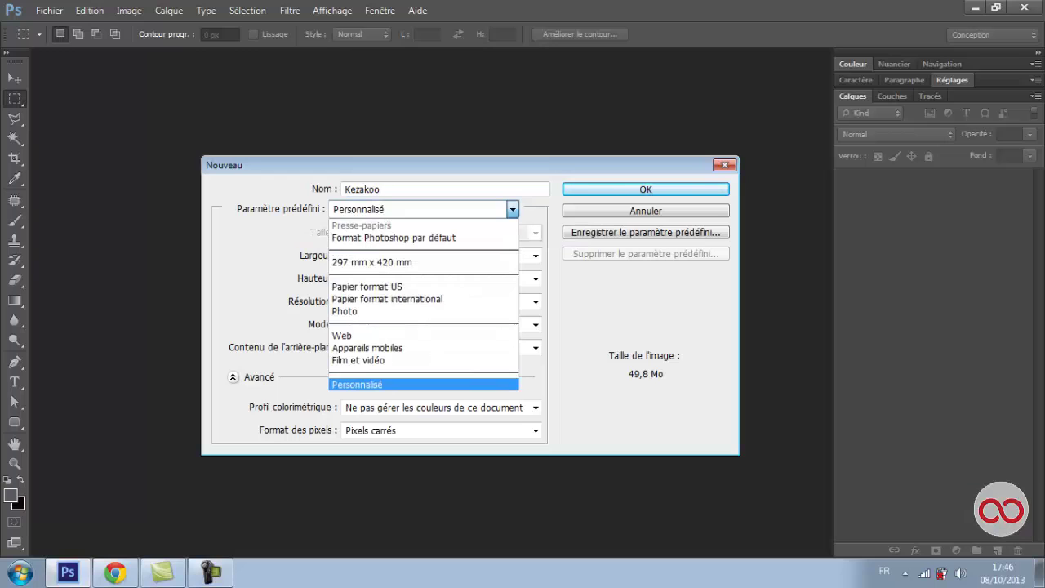
pyautogui.click(351, 336)
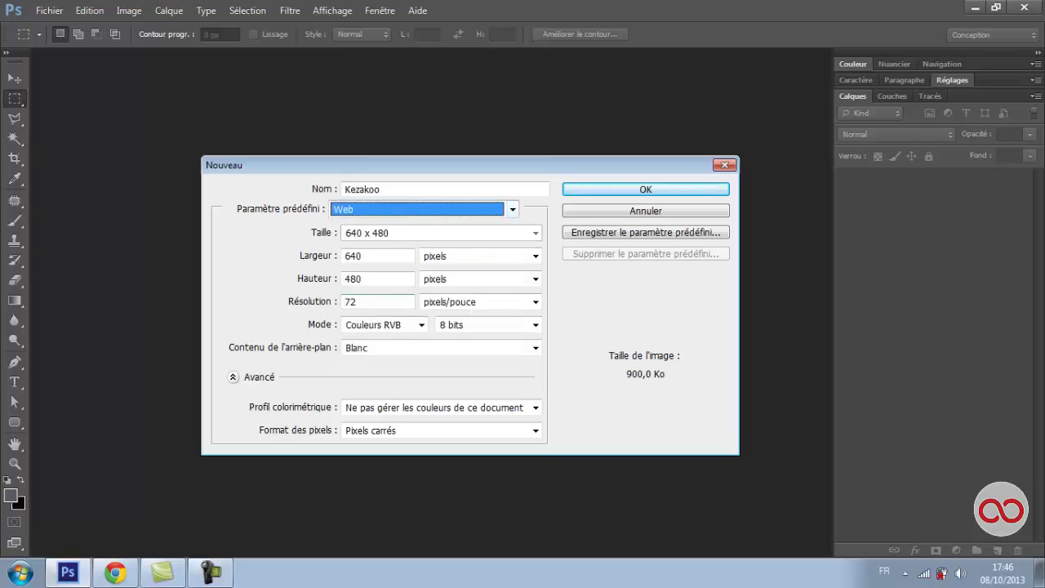
pyautogui.click(535, 232)
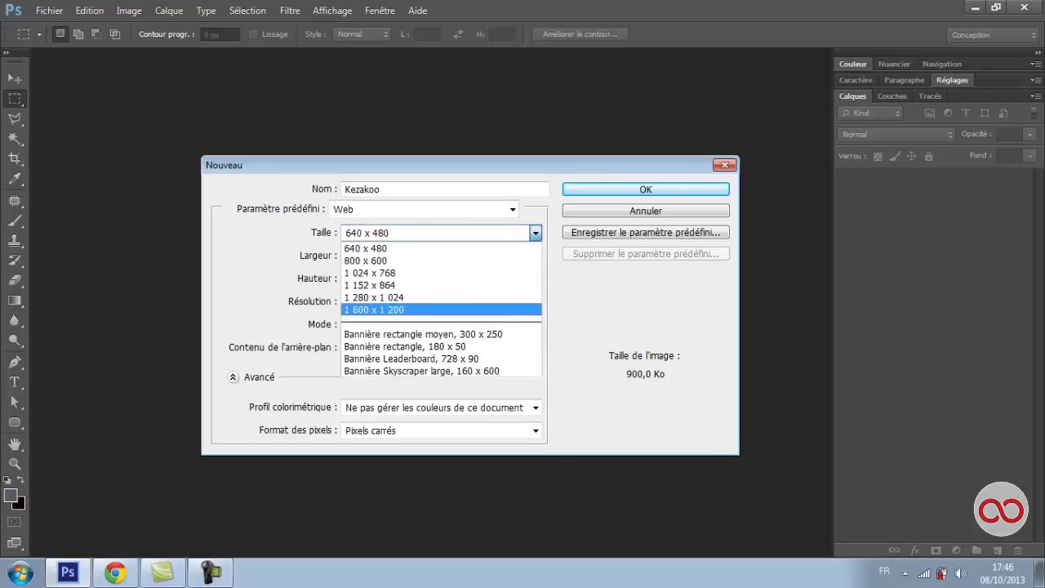
pyautogui.click(365, 248)
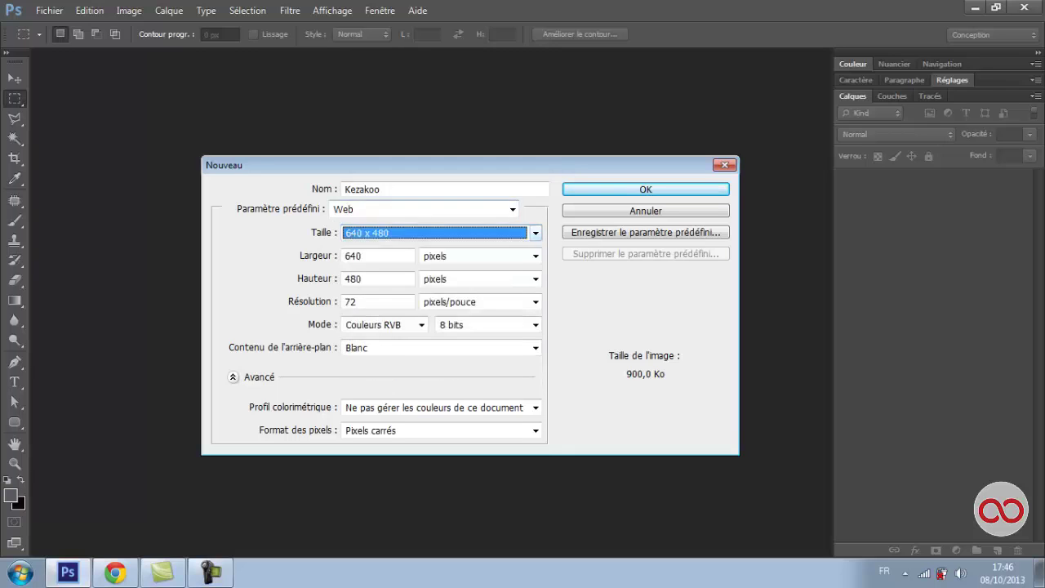
pyautogui.click(512, 209)
pyautogui.click(359, 347)
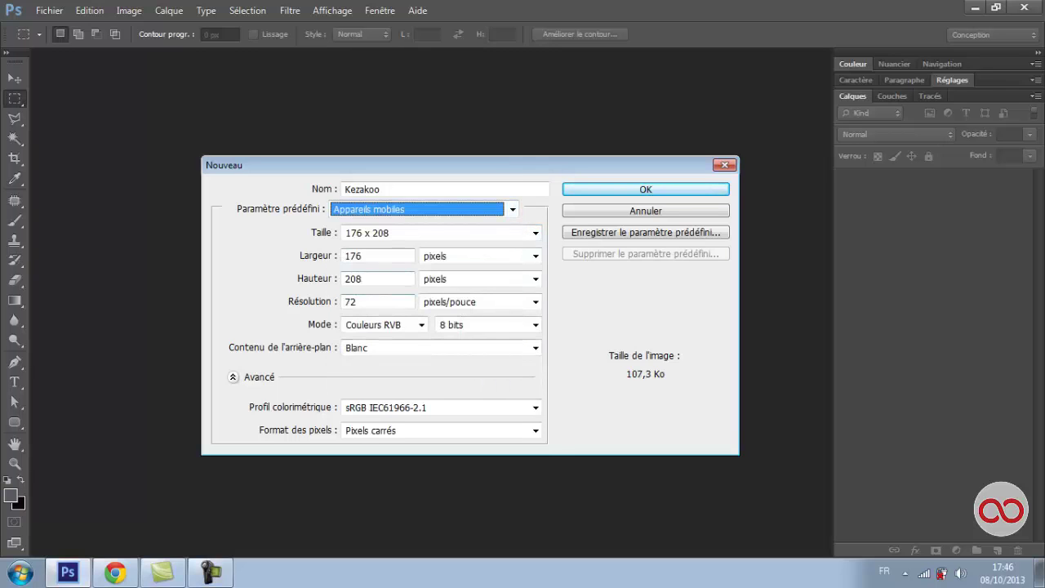
pyautogui.click(536, 233)
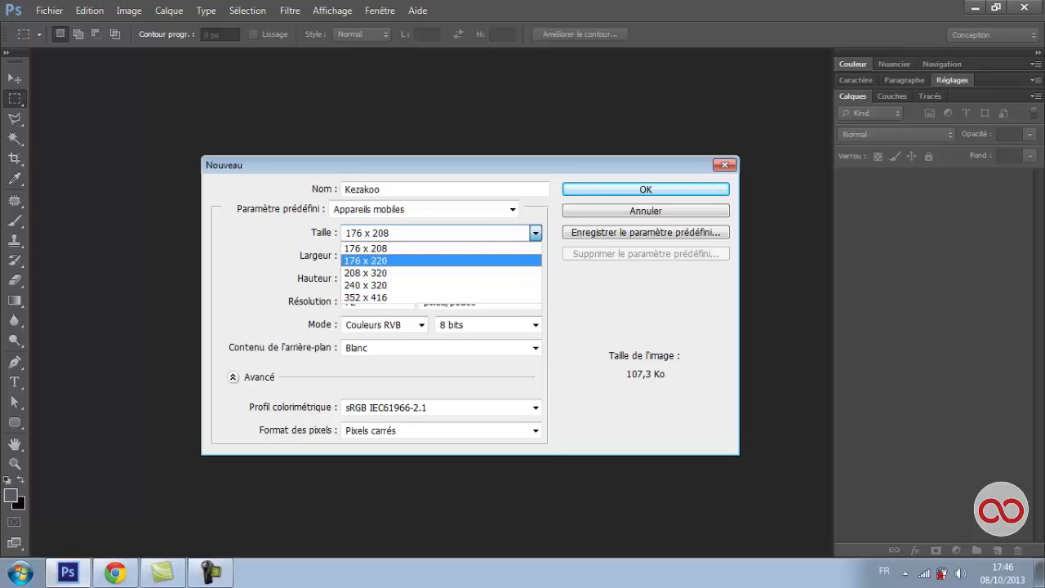
pyautogui.click(365, 248)
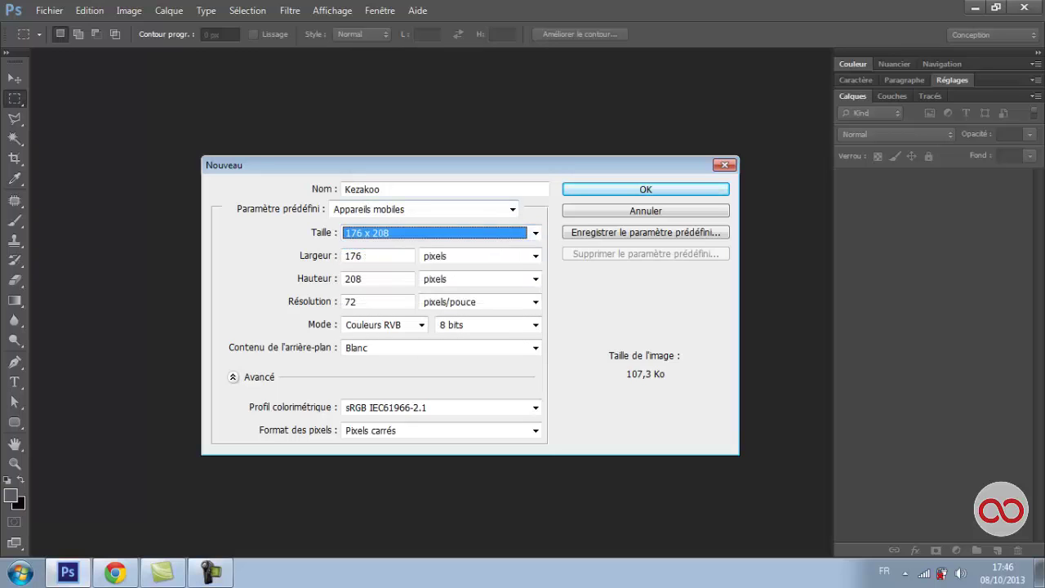
pyautogui.click(513, 209)
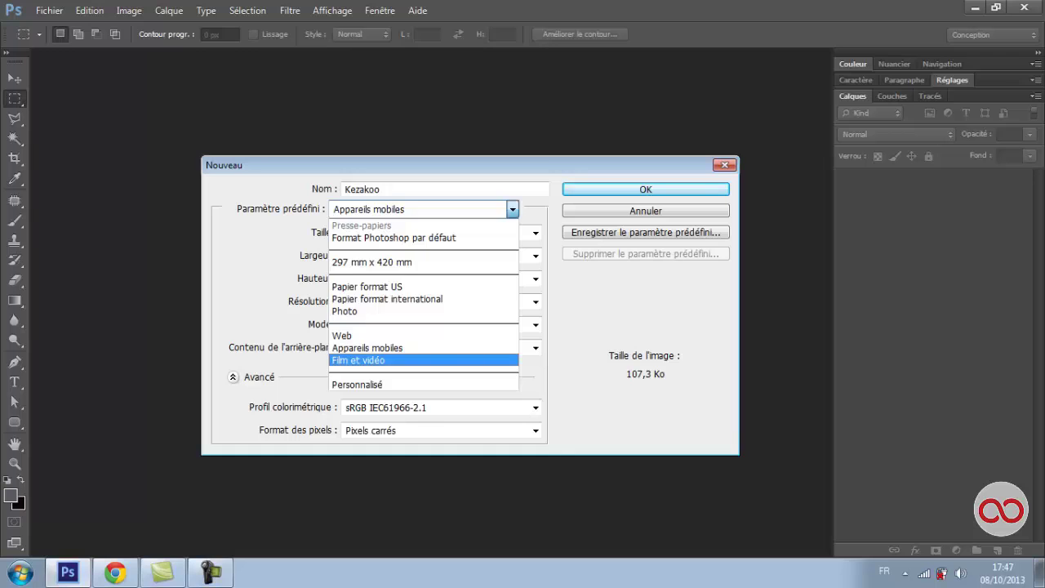
pyautogui.click(359, 359)
pyautogui.click(536, 233)
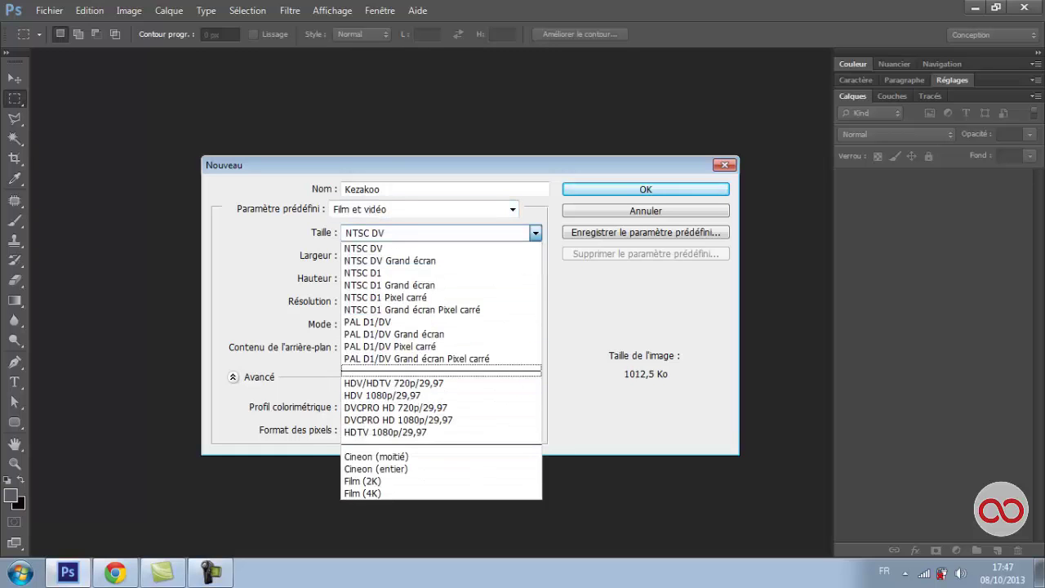
pyautogui.click(363, 248)
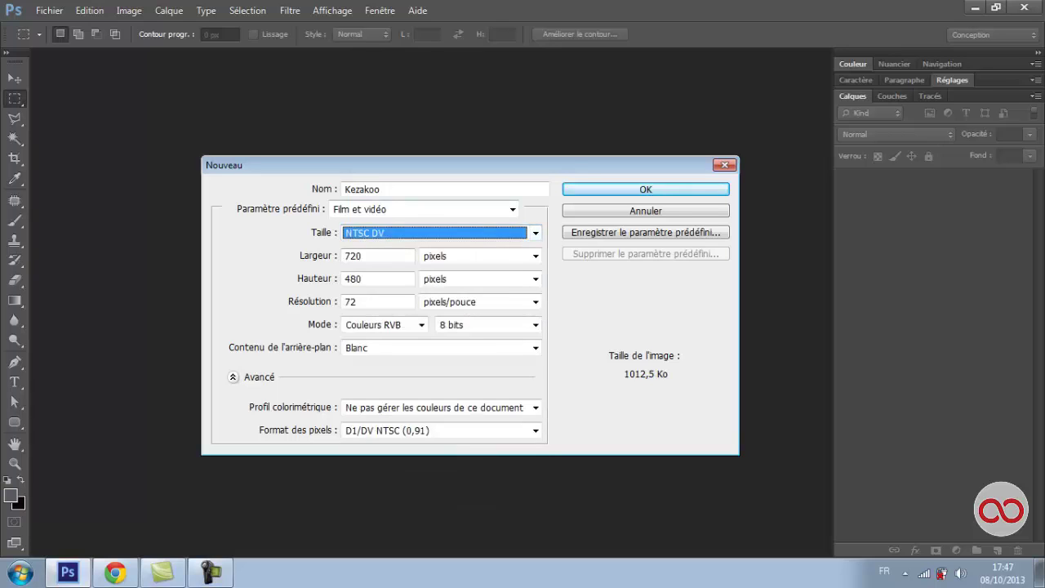
# Choose the Papier format international preset with A3 size, 297 × 420 mm
pyautogui.click(512, 208)
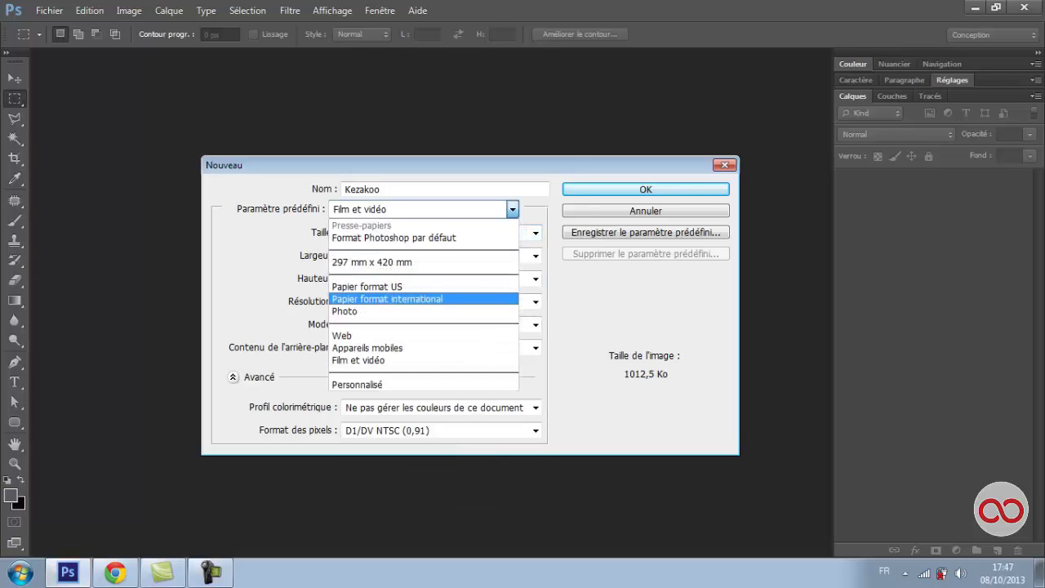
pyautogui.click(387, 298)
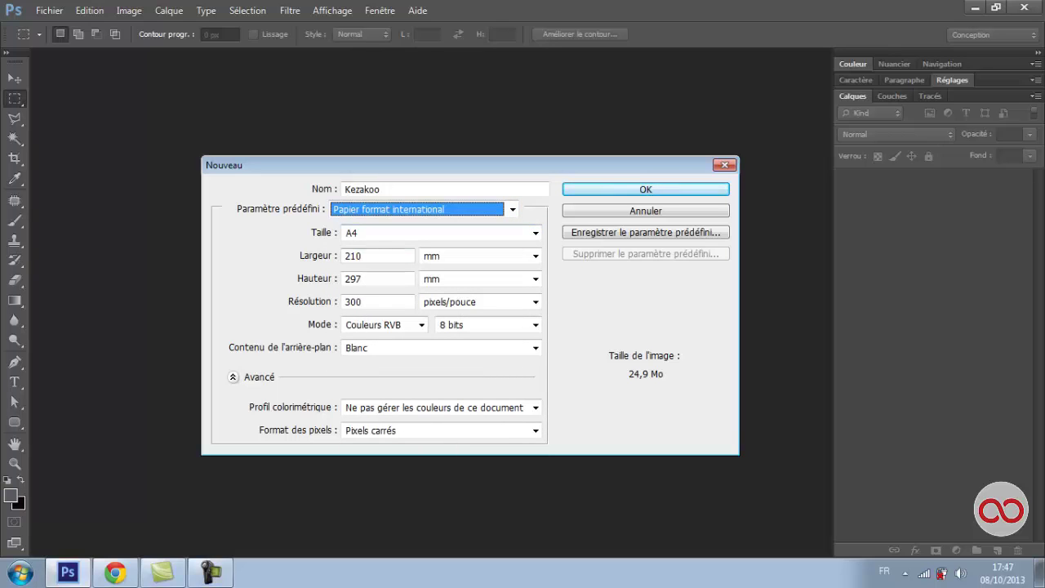
pyautogui.click(534, 232)
pyautogui.click(359, 238)
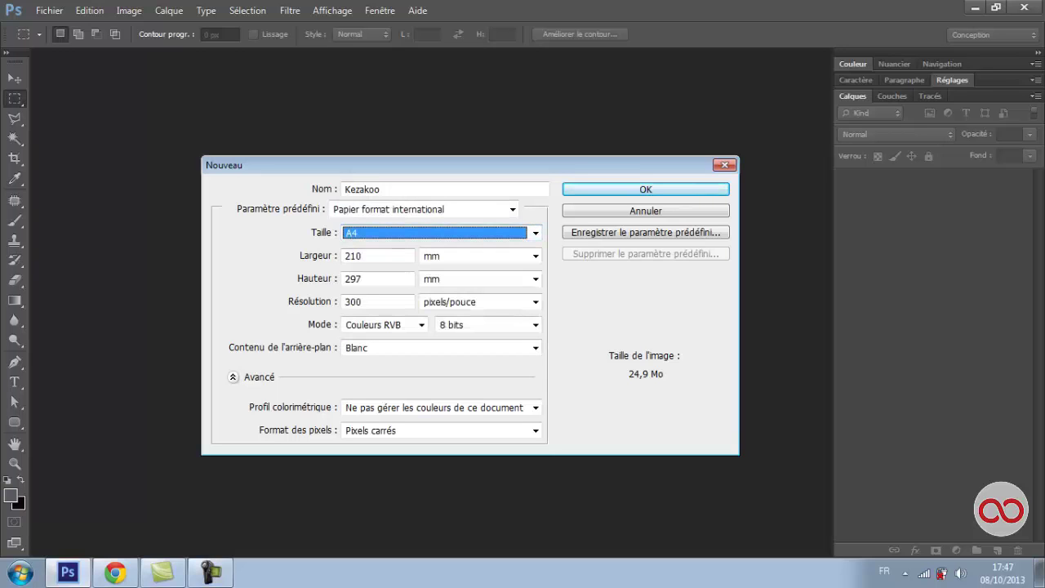
pyautogui.click(535, 232)
pyautogui.click(359, 284)
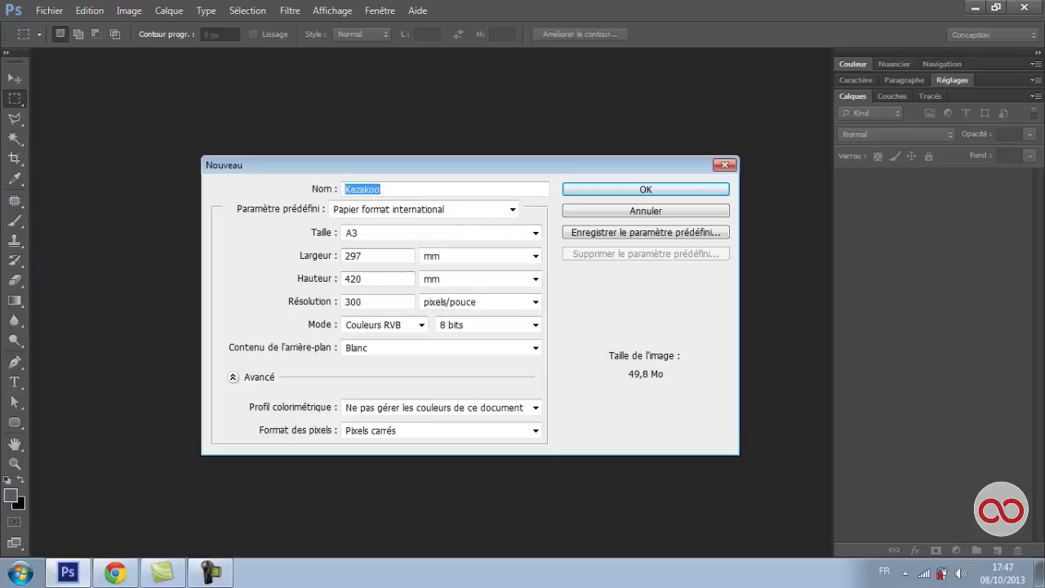
pyautogui.press('Tab')
pyautogui.press('Tab')
pyautogui.hotkey('shift', 'Tab')
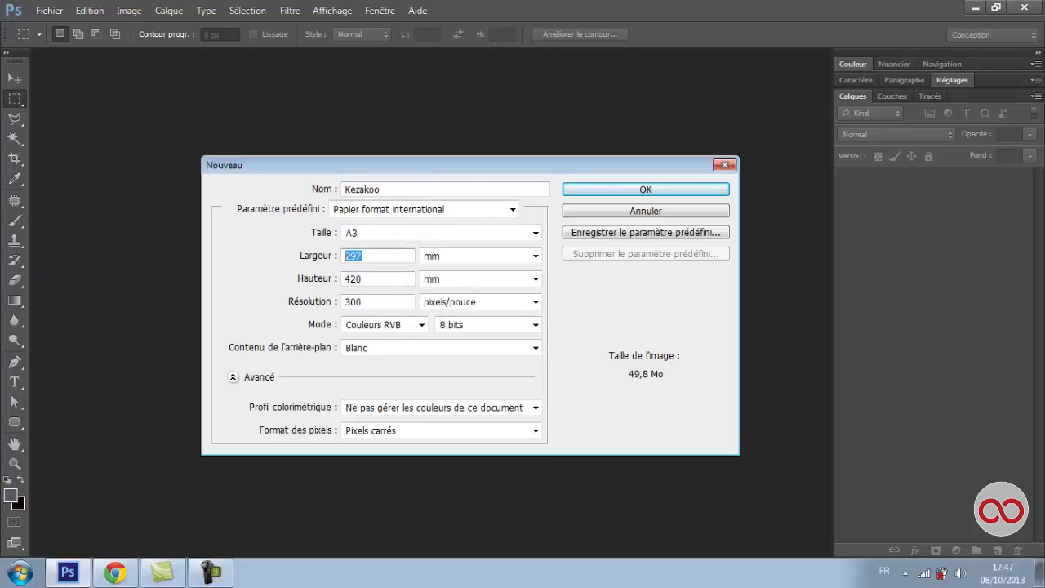
pyautogui.hotkey('shift', 'Tab')
pyautogui.hotkey('shift', 'Tab')
pyautogui.hotkey('alt', 'Down')
pyautogui.press('Escape')
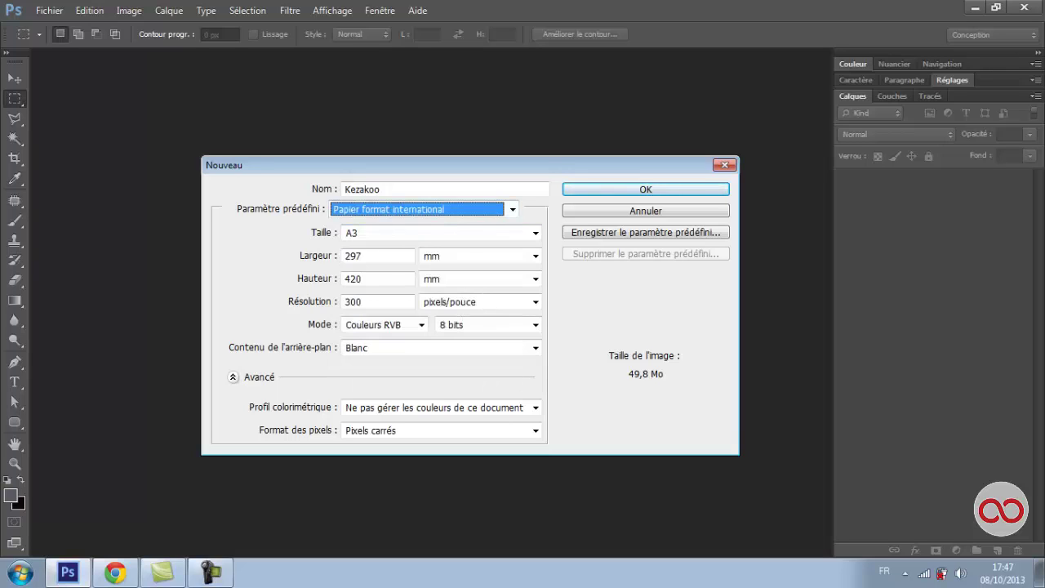
pyautogui.press('Tab')
pyautogui.press('Tab')
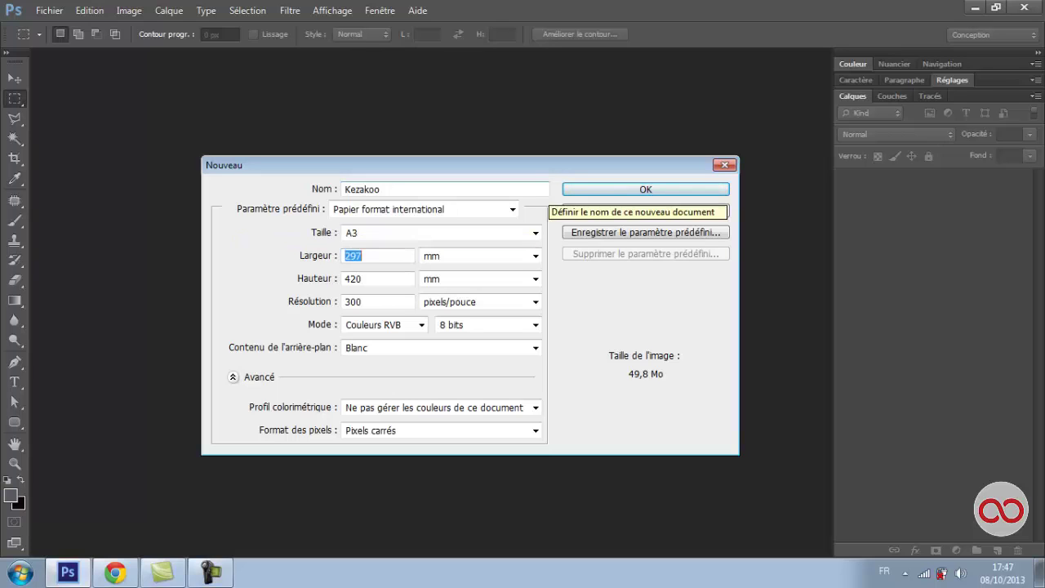
pyautogui.hotkey('shift', 'Tab')
pyautogui.hotkey('shift', 'Tab')
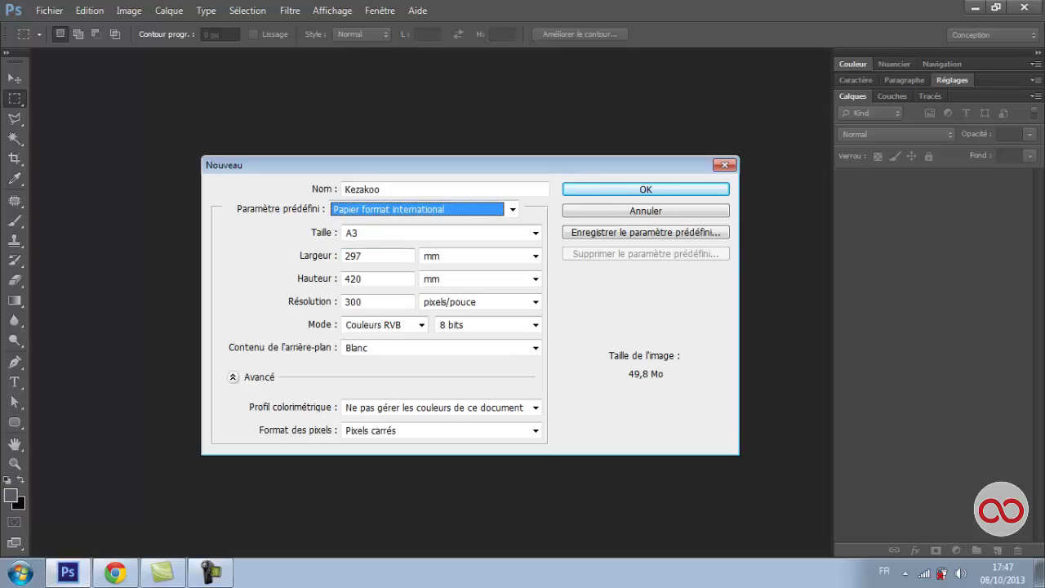
pyautogui.press('Tab')
pyautogui.press('Tab')
pyautogui.write('5464')
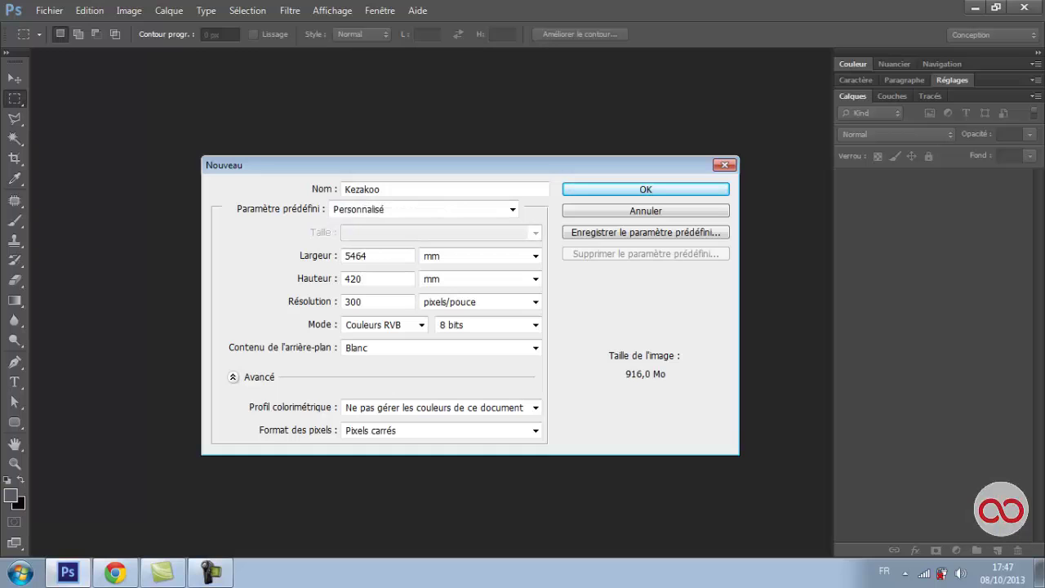
pyautogui.hotkey('shift', 'Tab')
pyautogui.press('Tab')
pyautogui.hotkey('shift', 'Tab')
pyautogui.hotkey('alt', 'Down')
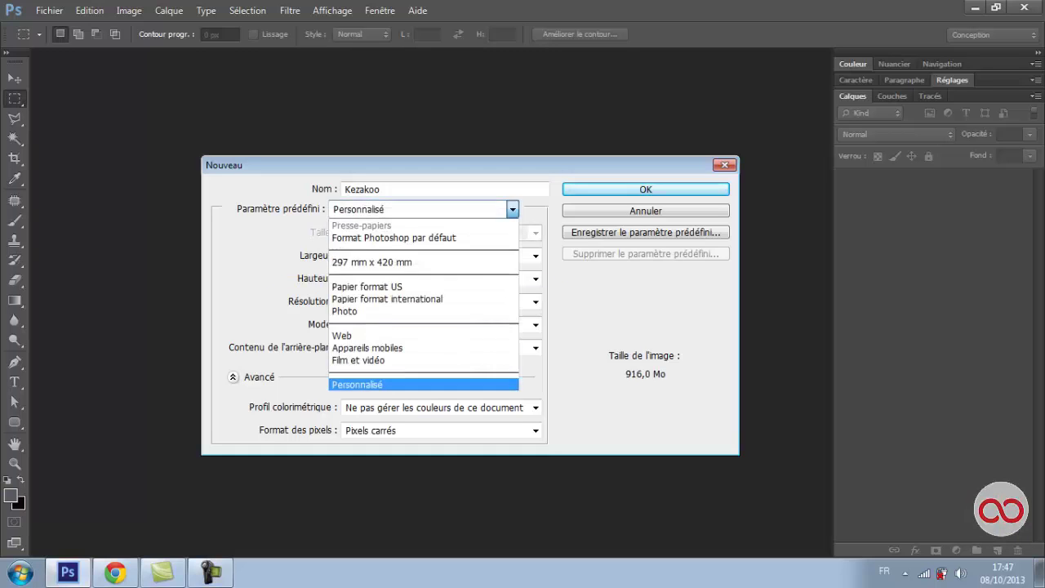
pyautogui.press('p')
pyautogui.press('p')
pyautogui.press('Return')
pyautogui.press('Tab')
pyautogui.press('Tab')
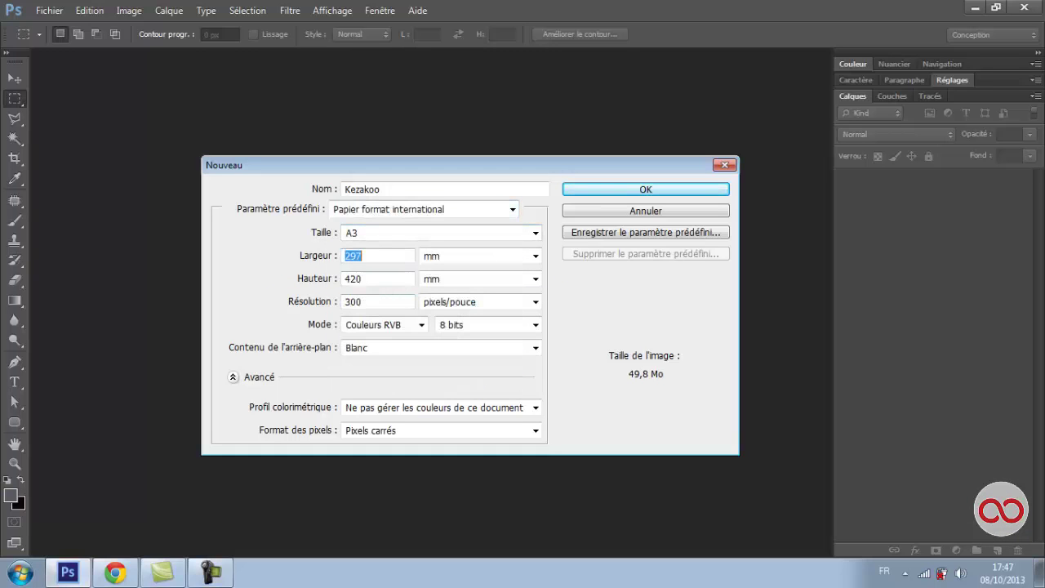
pyautogui.press('Tab')
pyautogui.press('Tab')
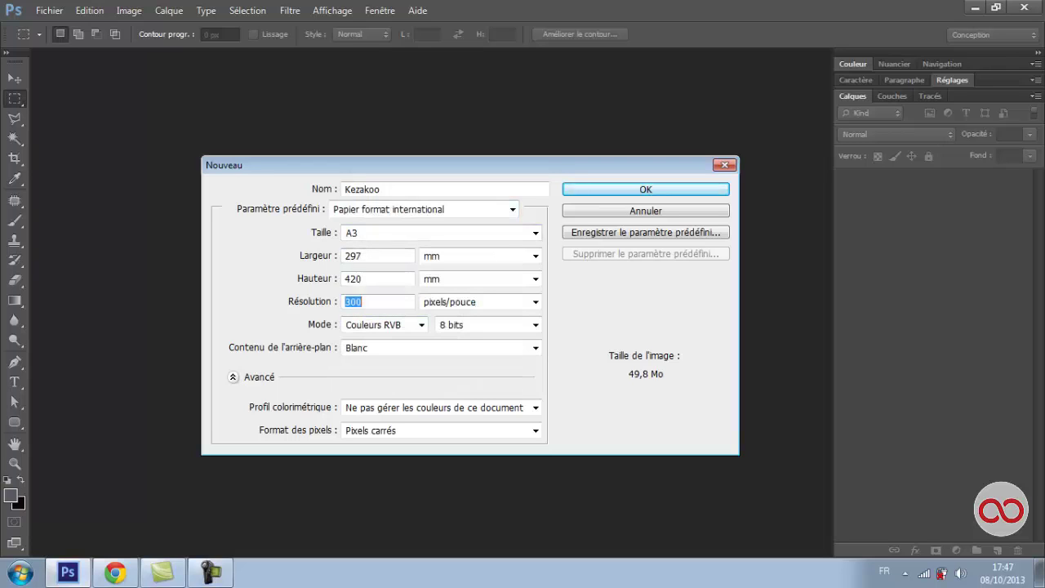
pyautogui.press('Right')
pyautogui.hotkey('shift', 'Home')
pyautogui.press('Right')
pyautogui.hotkey('shift', 'Home')
# Change the resolution to 72, then set it back to 300 pixels/inch
pyautogui.write('72')
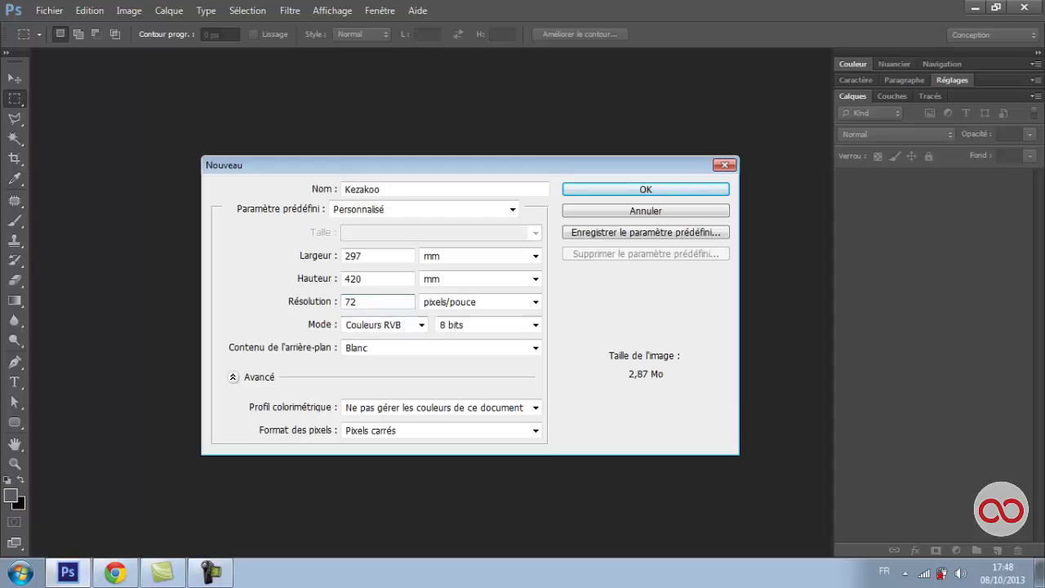
pyautogui.doubleClick(350, 301)
pyautogui.press('BackSpace')
pyautogui.write('300')
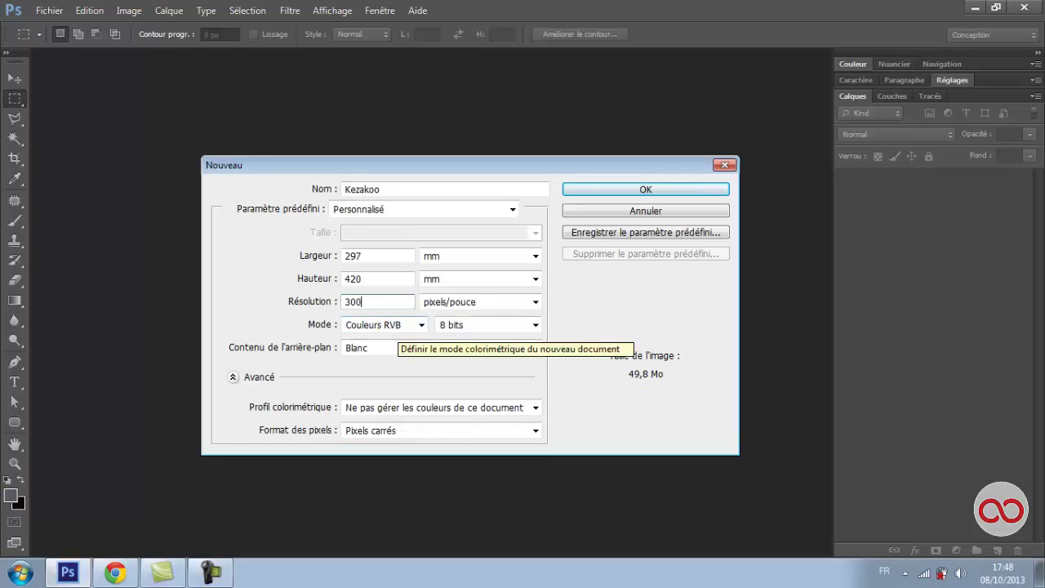
pyautogui.click(362, 302)
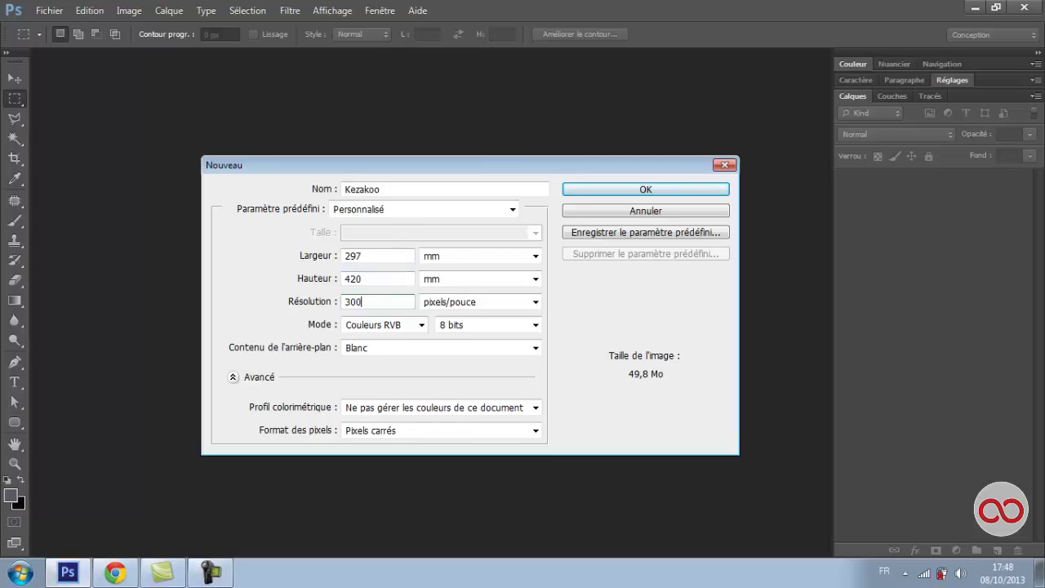
pyautogui.hotkey('ctrl', 'a')
# Check the width unit list keeping mm, then bring up the colour mode list
pyautogui.click(535, 255)
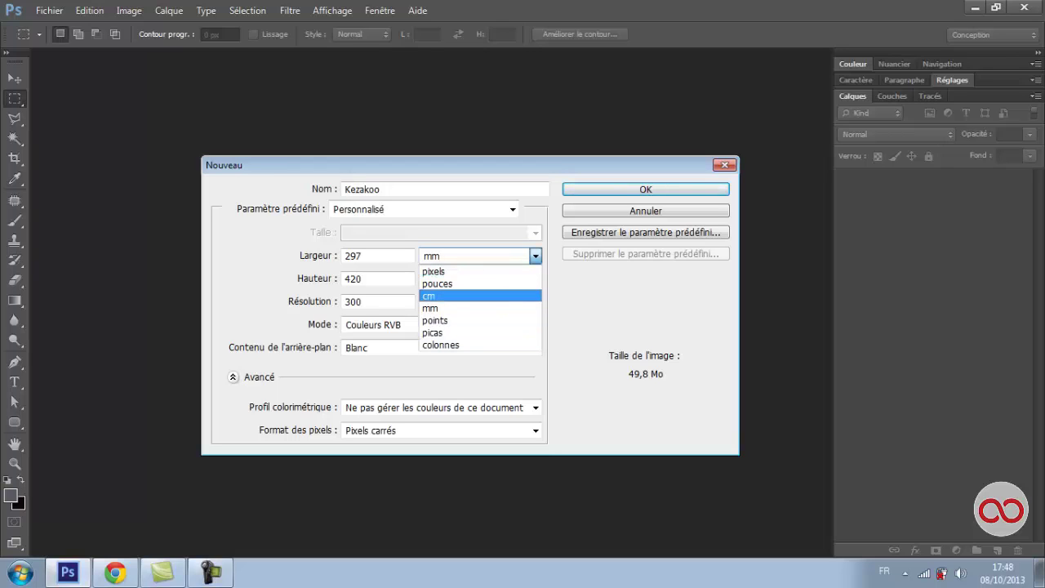
pyautogui.press('Escape')
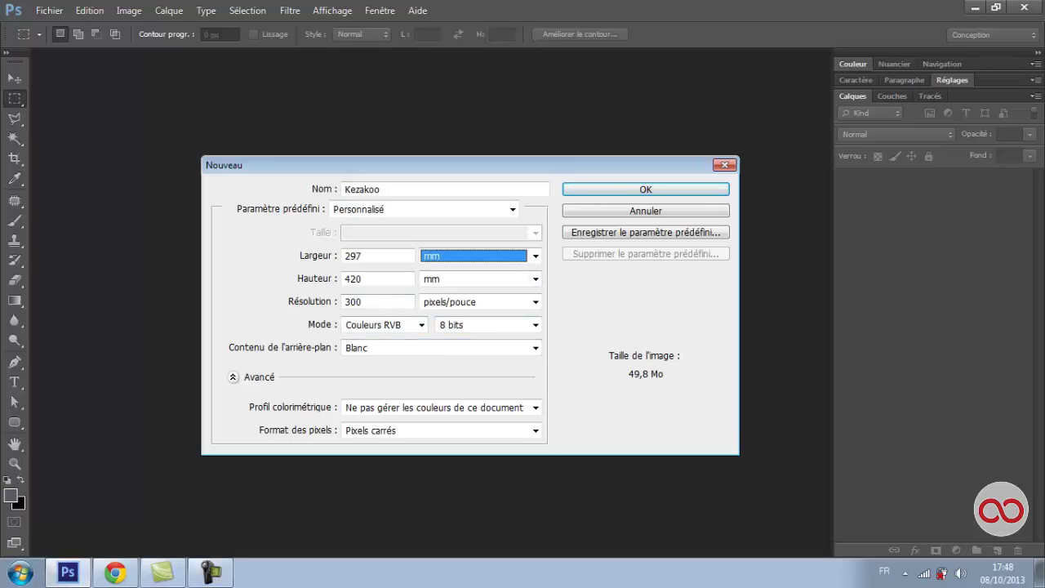
pyautogui.doubleClick(377, 301)
pyautogui.click(421, 324)
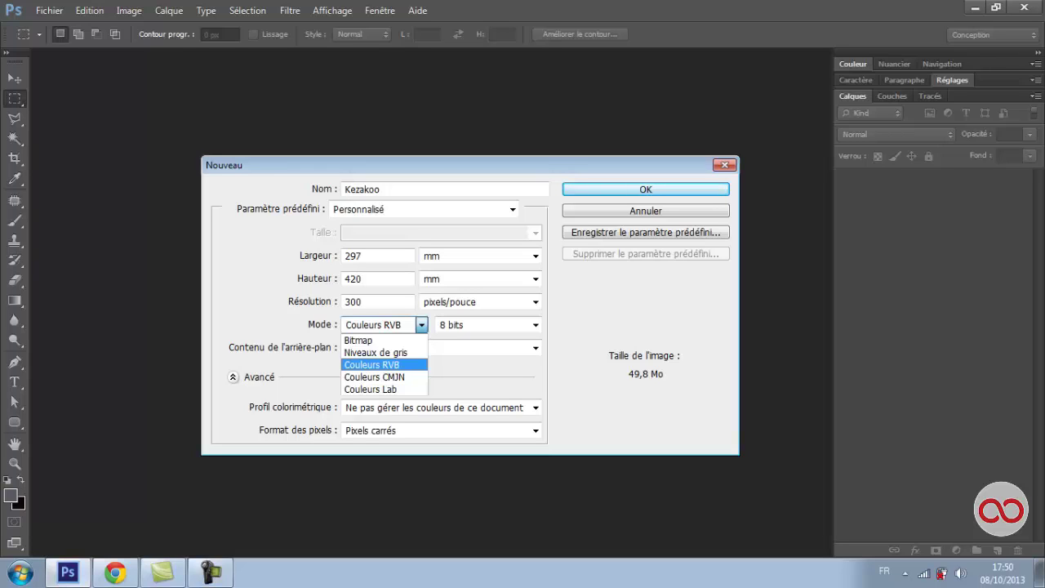
# Compare the RGB, CMYK and Lab colour modes, keeping Couleurs RVB at 297 × 420 mm
pyautogui.press('Down')
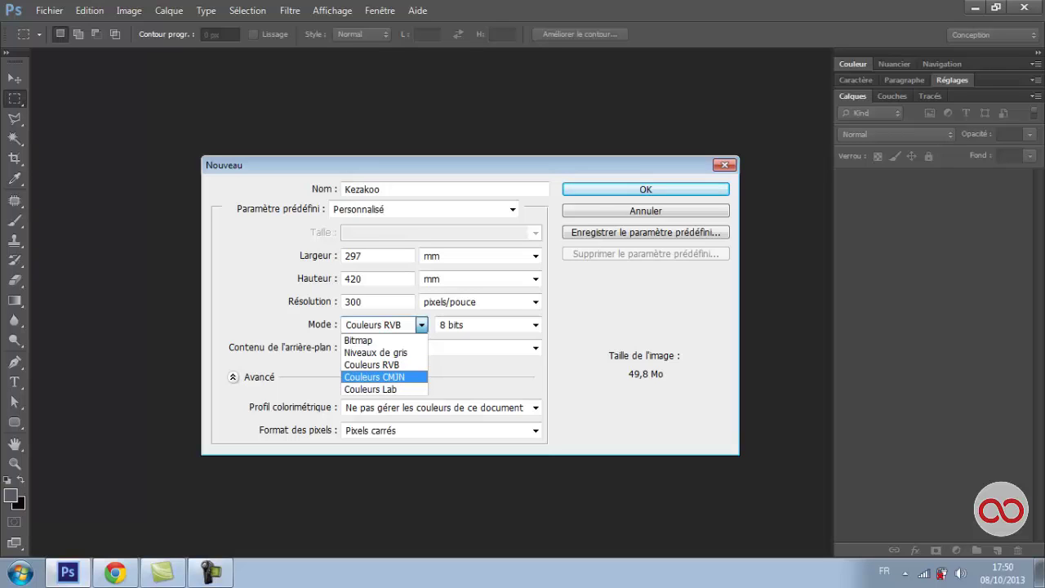
pyautogui.press('Up')
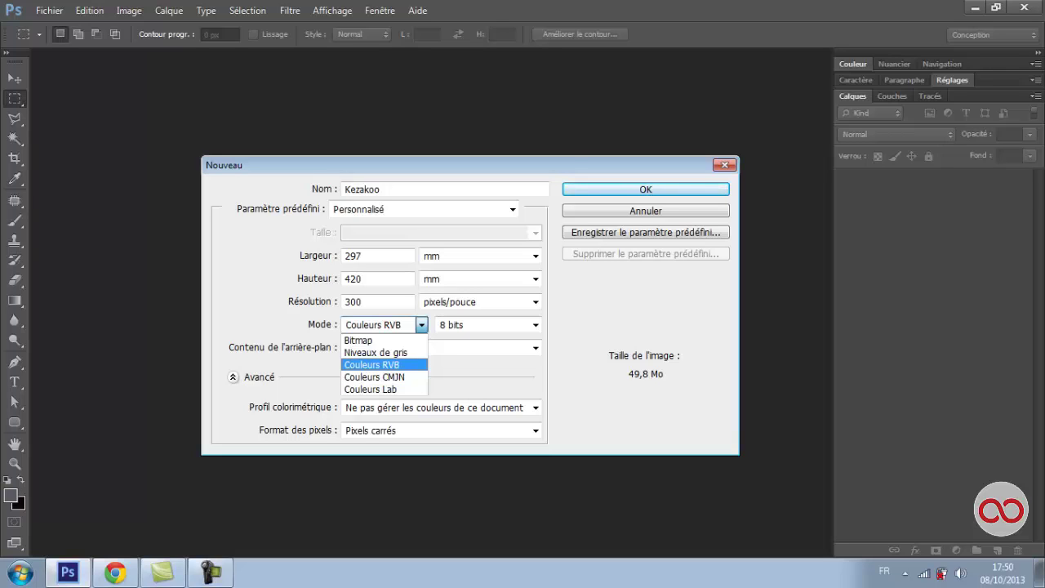
pyautogui.press('Down')
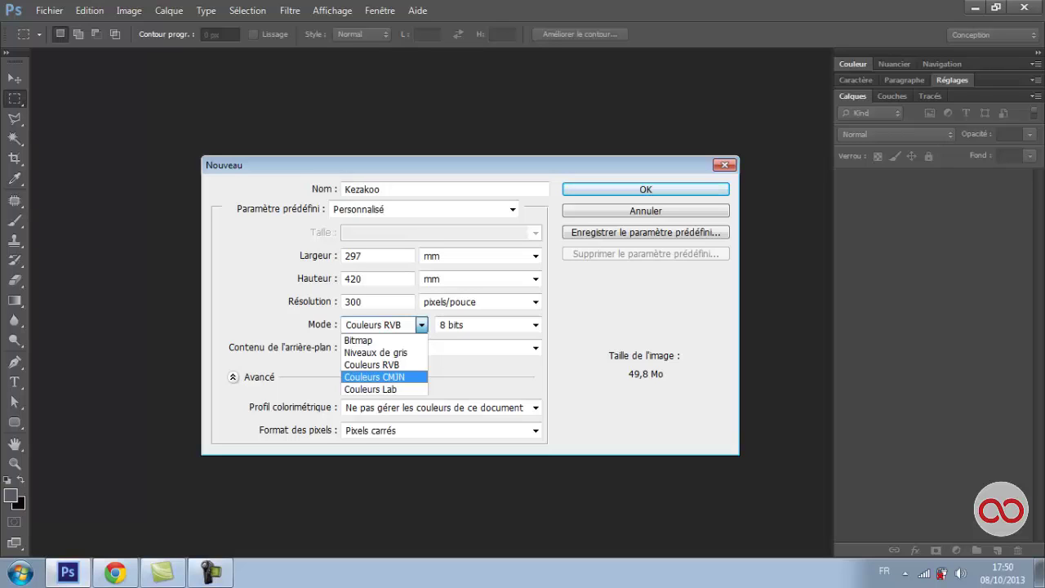
pyautogui.press('Escape')
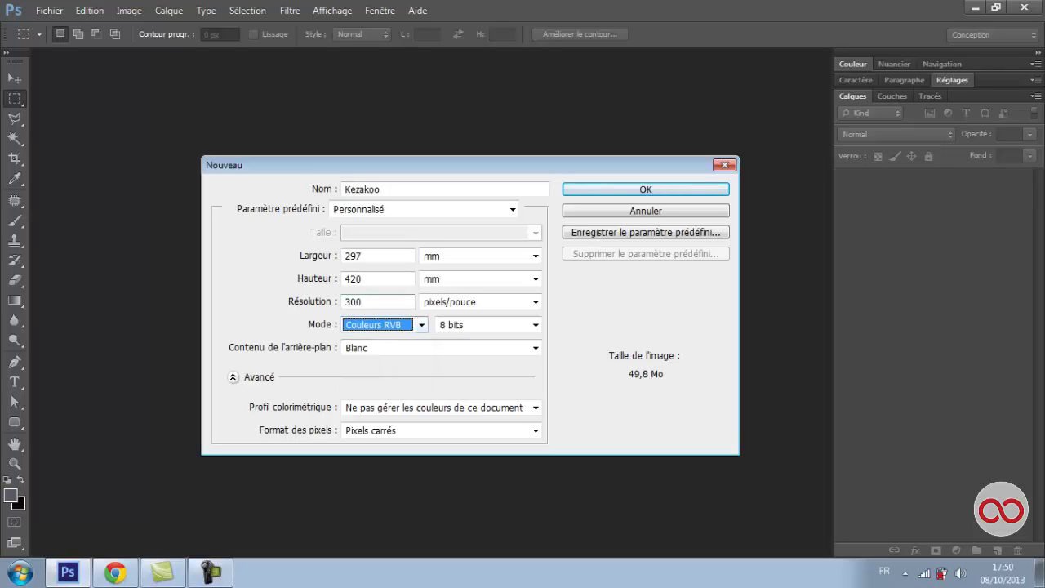
pyautogui.click(378, 255)
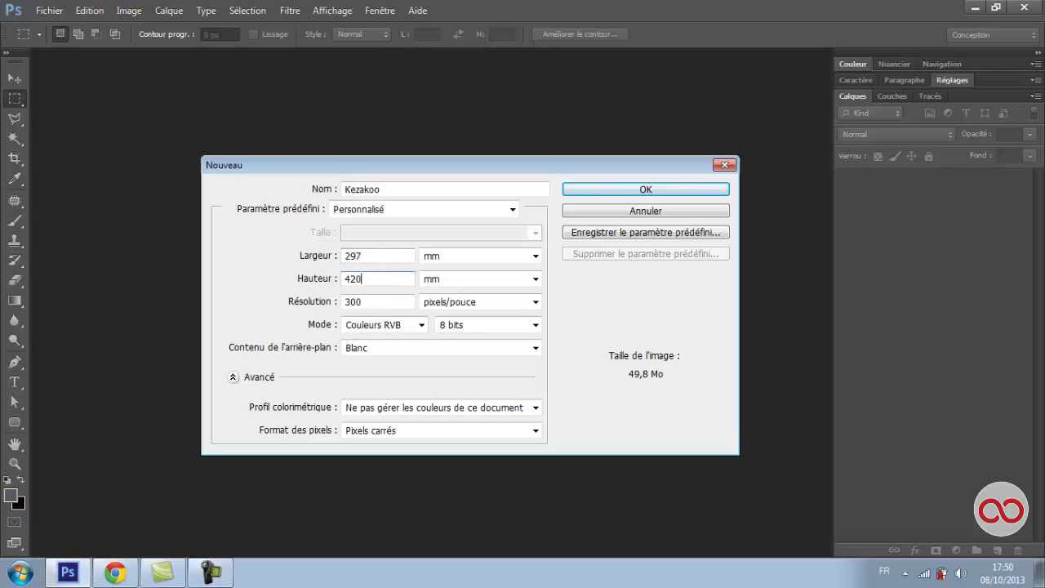
pyautogui.click(378, 278)
pyautogui.click(421, 324)
pyautogui.press('Down')
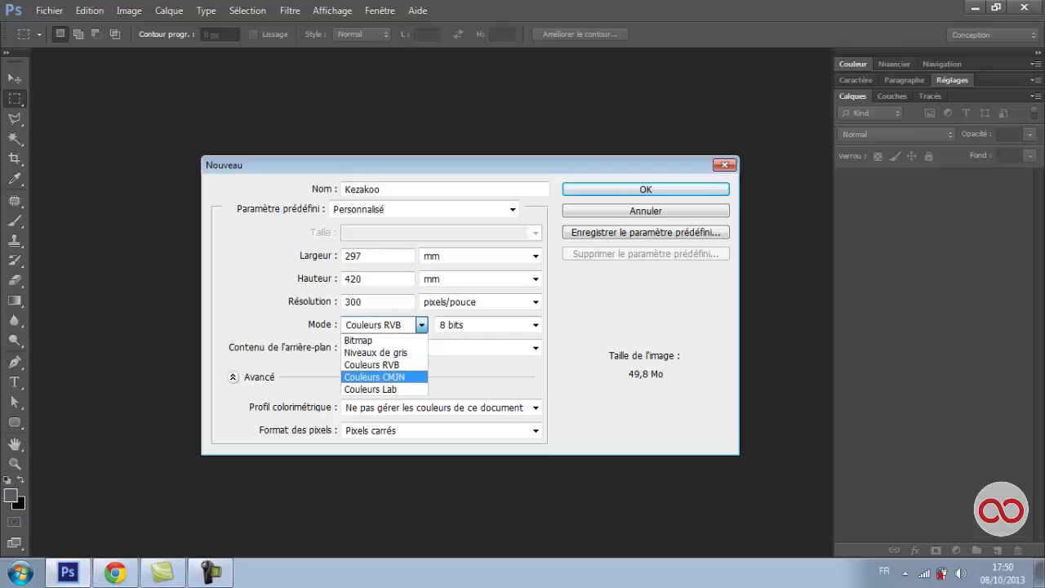
pyautogui.press('Down')
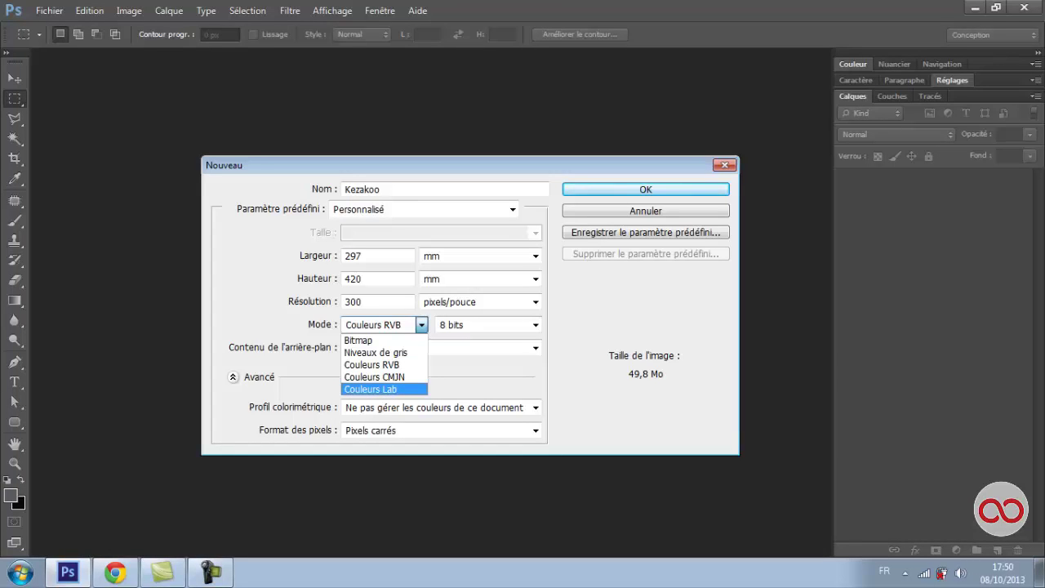
pyautogui.press('Escape')
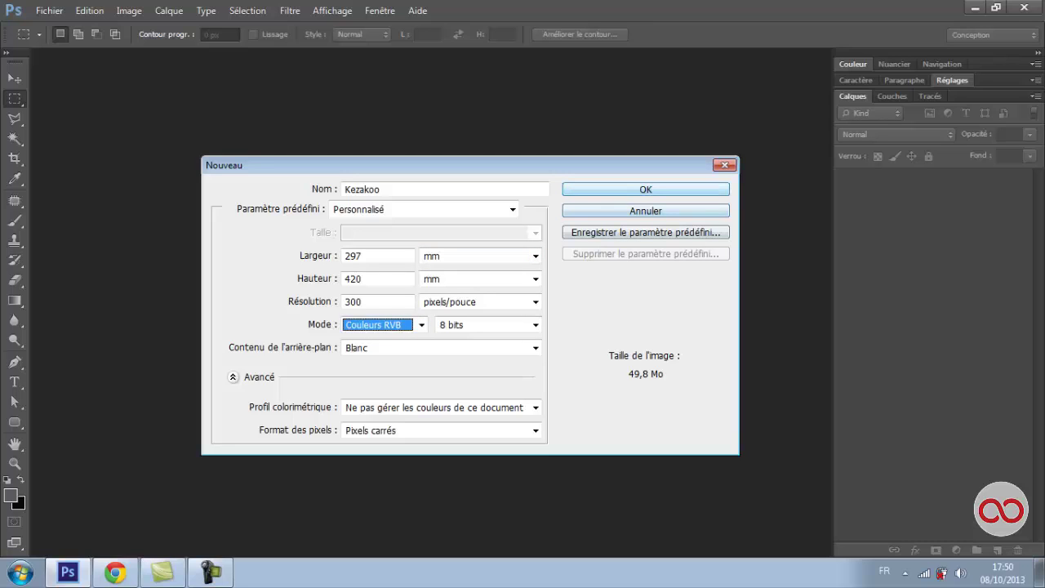
pyautogui.click(378, 278)
# Create the Kezakoo document and fit the whole blank page in the window
pyautogui.press('Return')
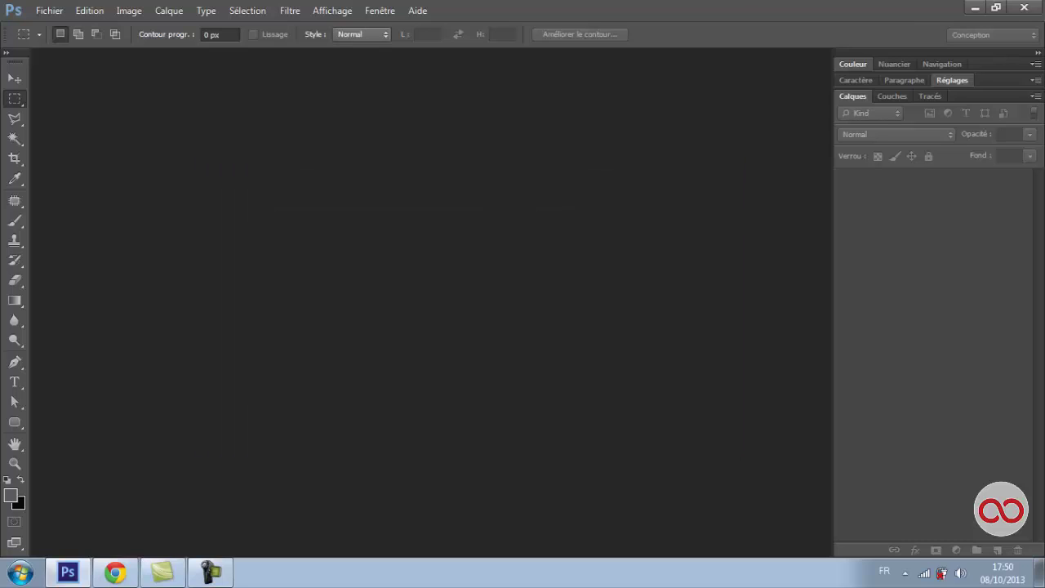
pyautogui.hotkey('ctrl', '0')
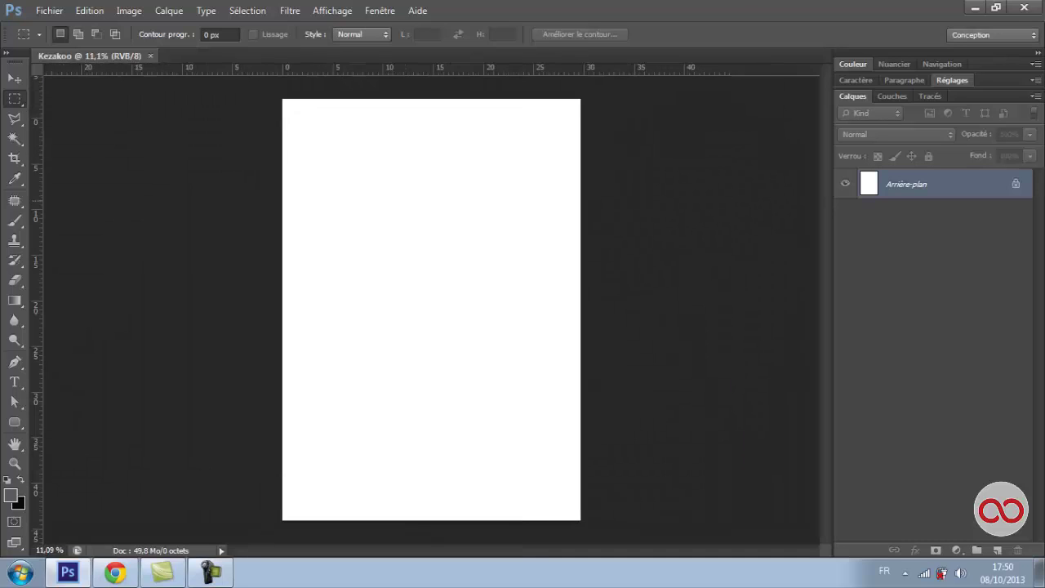
pyautogui.hotkey('ctrl', 'r')
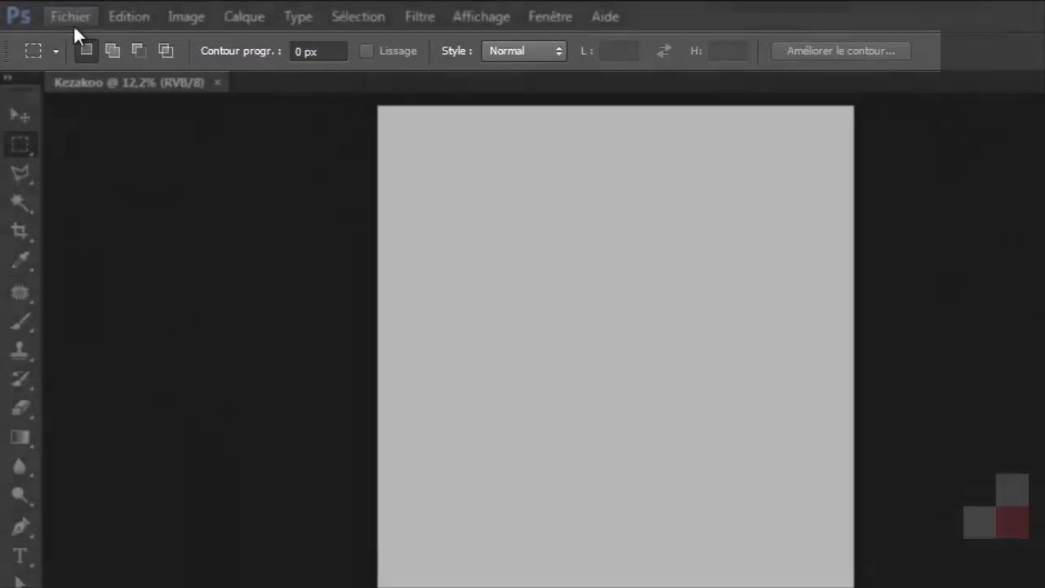
# Browse the Fichier, Calque and Edition menus
pyautogui.click(70, 17)
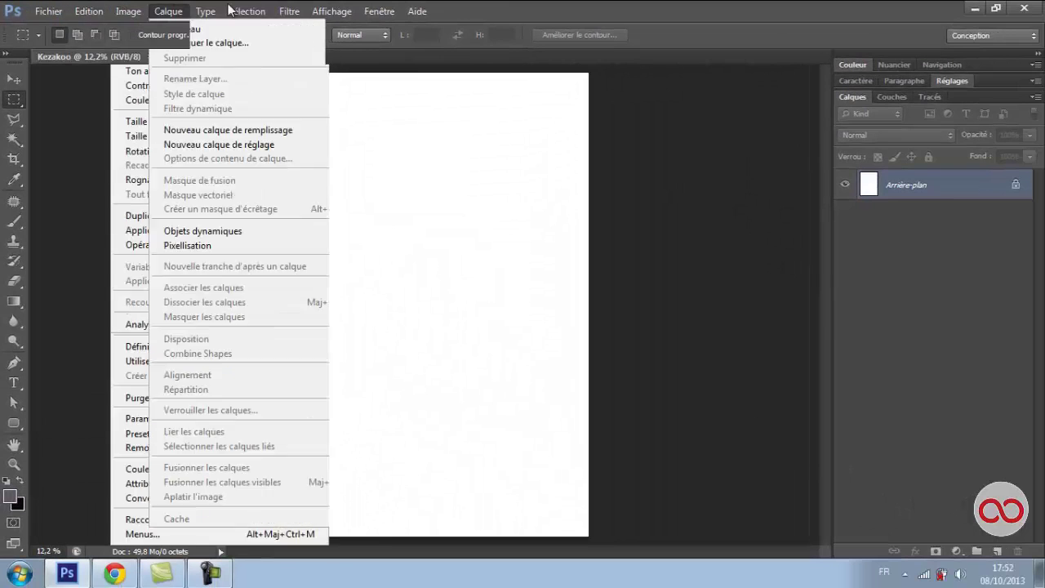
pyautogui.click(88, 11)
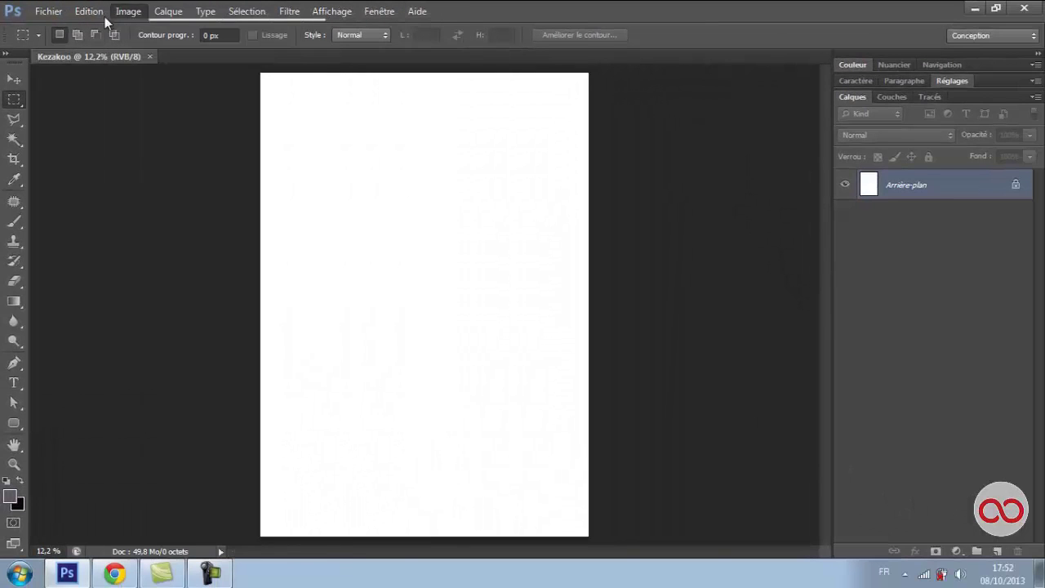
pyautogui.click(88, 12)
pyautogui.click(80, 15)
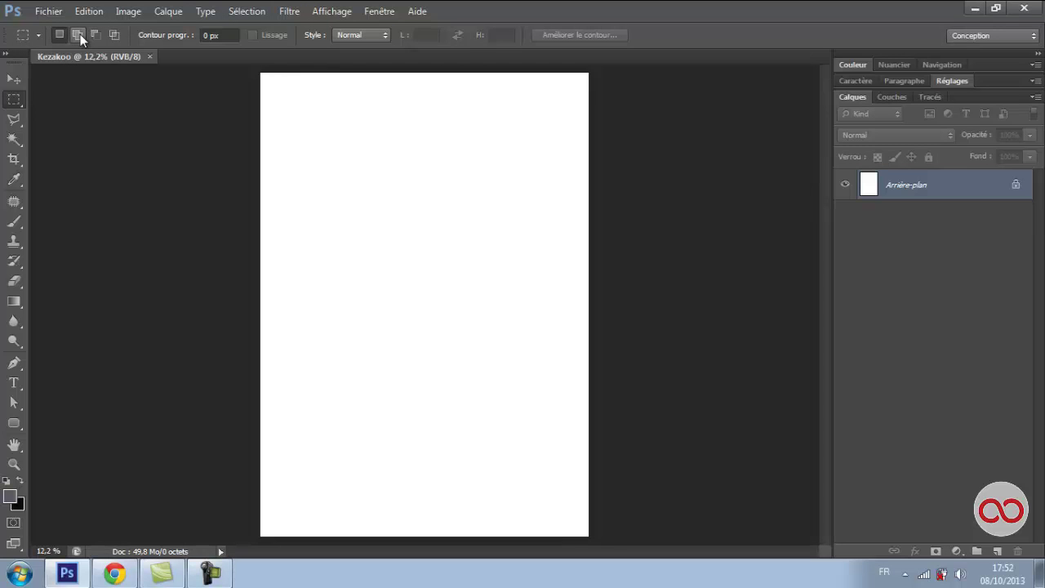
# Try the Eraser, Clone Stamp and Rectangular Marquee tools, ending on the Move tool
pyautogui.click(14, 80)
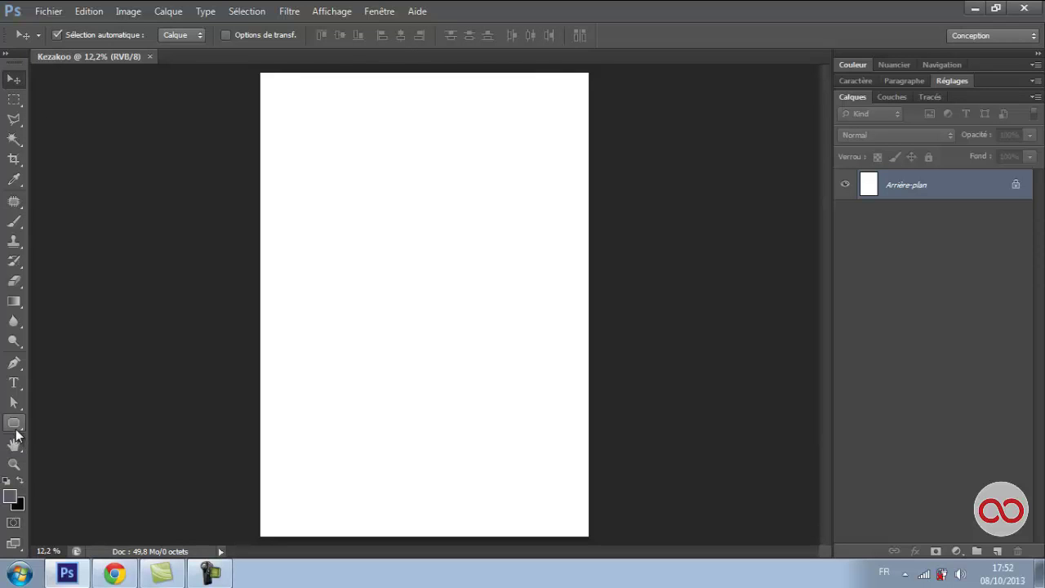
pyautogui.click(24, 284)
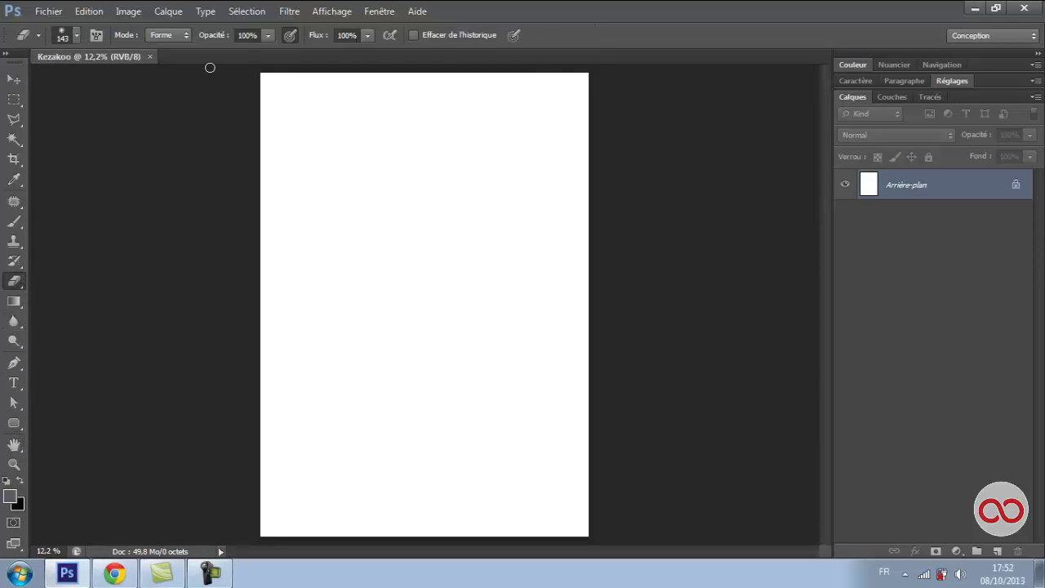
pyautogui.click(20, 251)
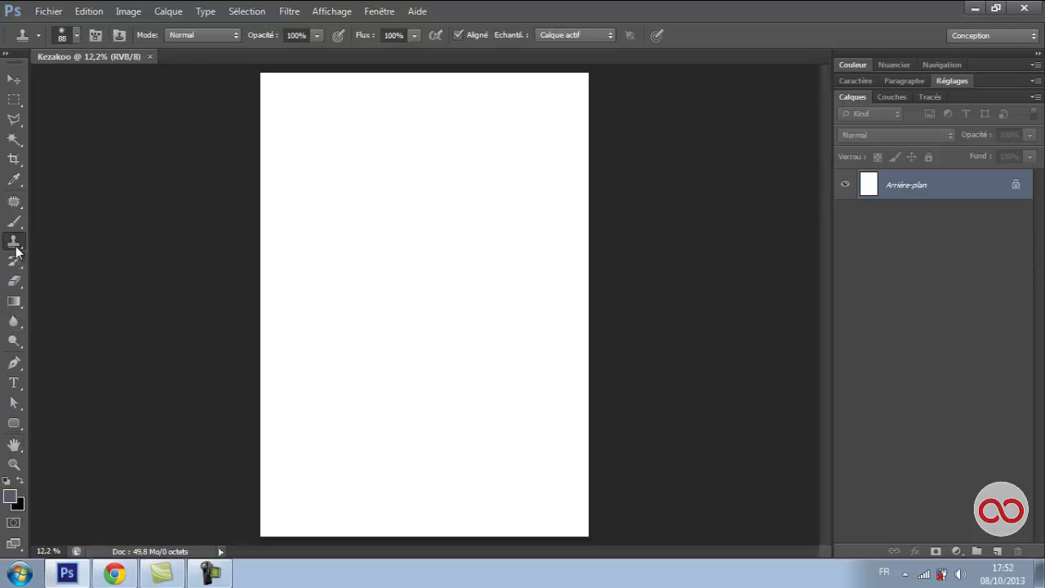
pyautogui.click(24, 75)
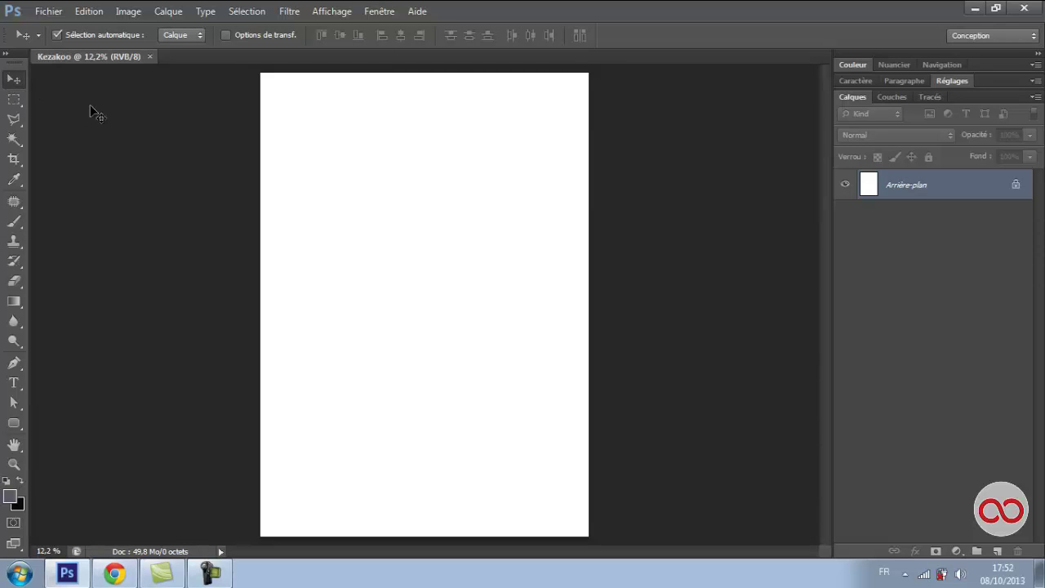
pyautogui.click(18, 102)
pyautogui.click(16, 82)
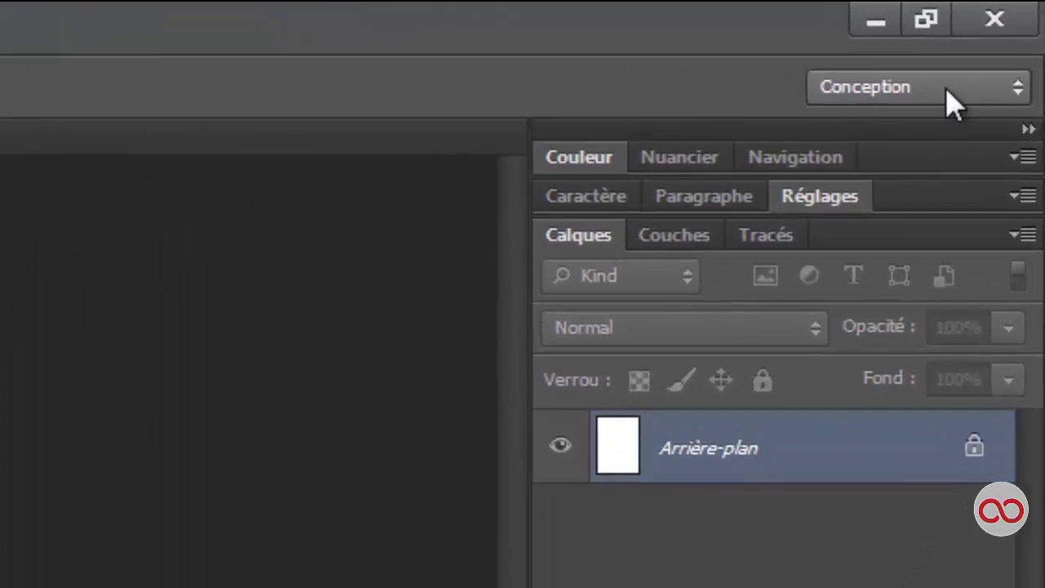
# Review the Essentials, Peinture, Photographie and New Workspace options while keeping Conception
pyautogui.click(1003, 38)
pyautogui.click(877, 210)
pyautogui.click(858, 84)
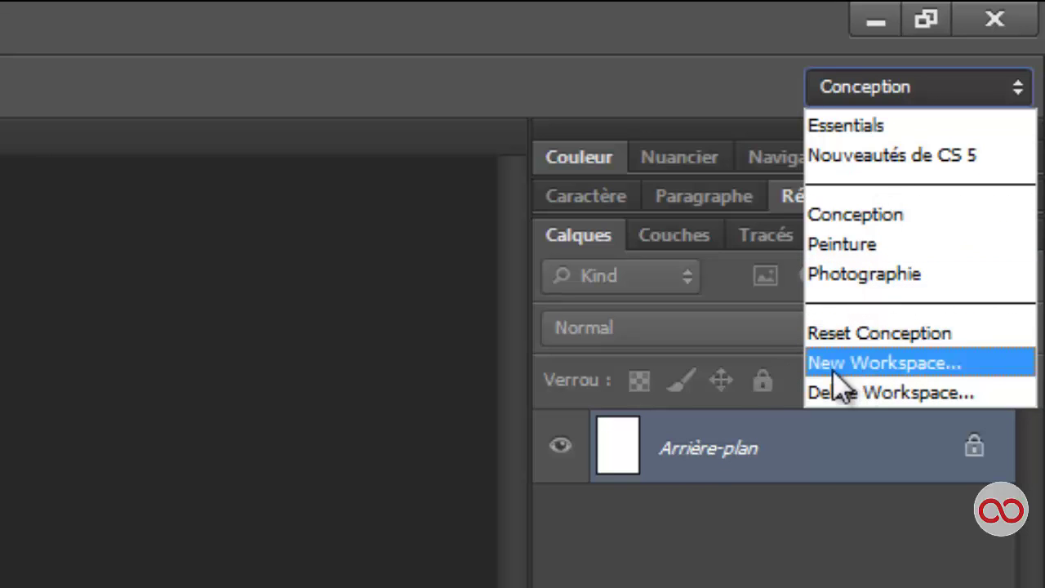
pyautogui.click(857, 219)
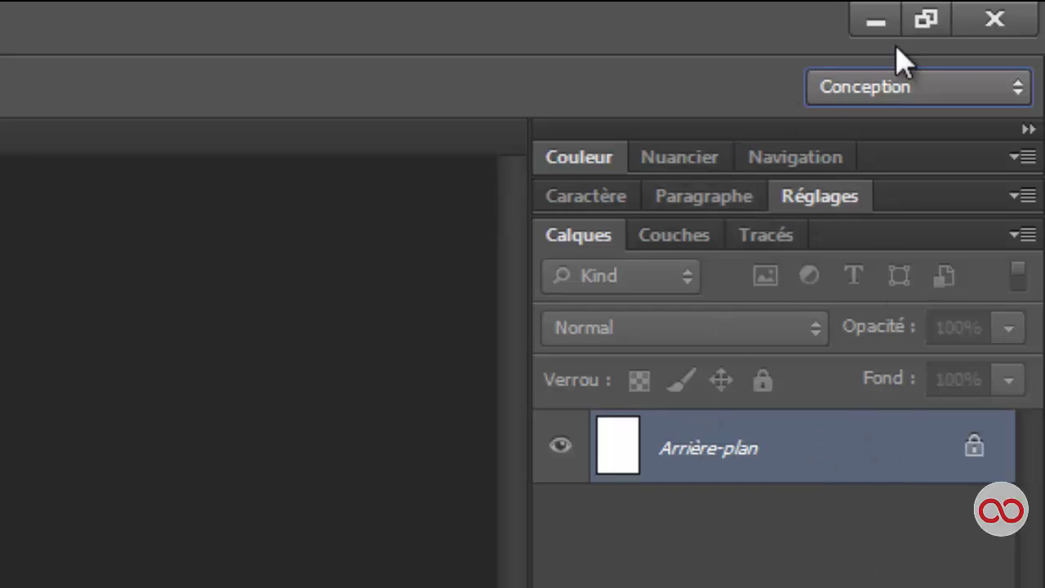
pyautogui.click(903, 91)
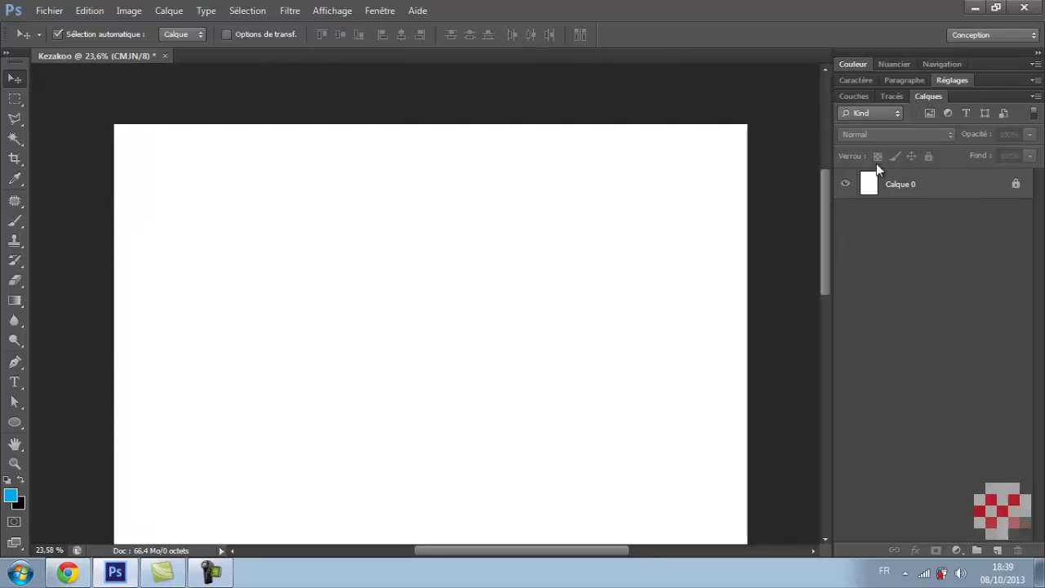
# Select Calque 0, attempt to delete it, and dismiss the locked layer warning
pyautogui.click(912, 196)
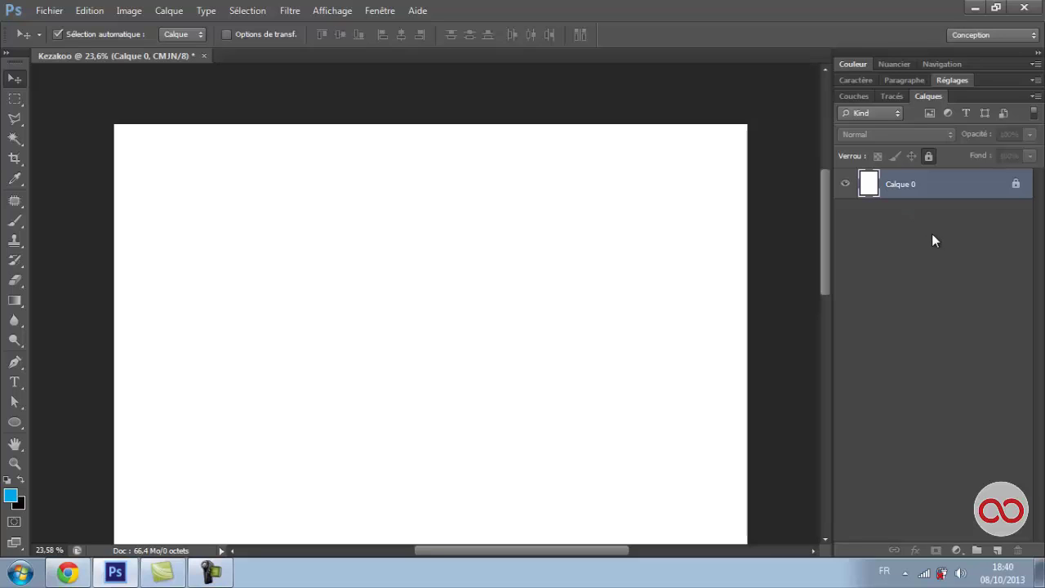
pyautogui.click(931, 234)
pyautogui.click(948, 185)
pyautogui.press('Delete')
pyautogui.press('Return')
pyautogui.click(948, 259)
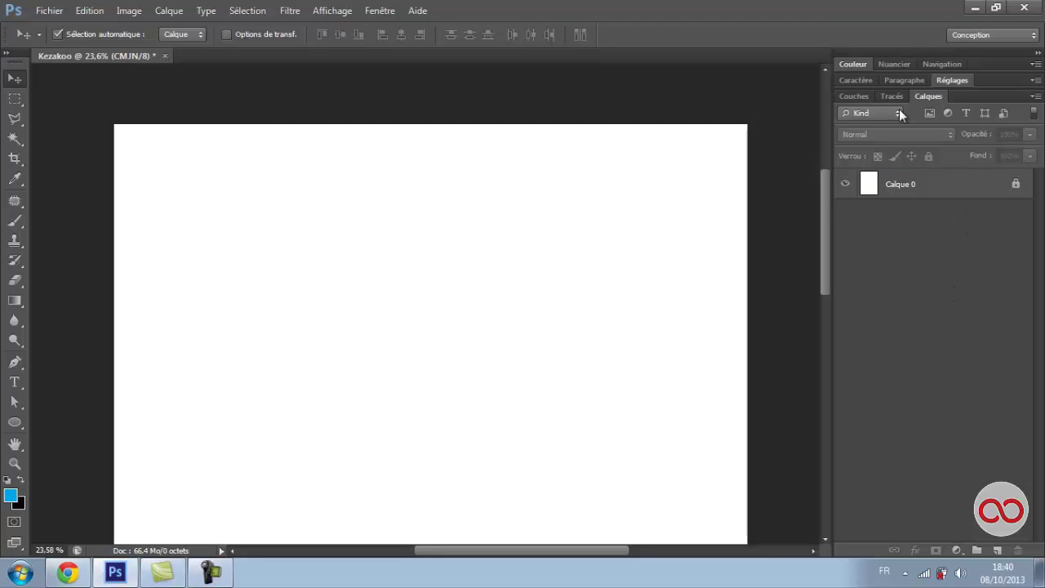
# Float the Layers panel collapsed as an icon, then view Channels and the empty Paths list
pyautogui.moveTo(920, 104); pyautogui.dragTo(644, 151)
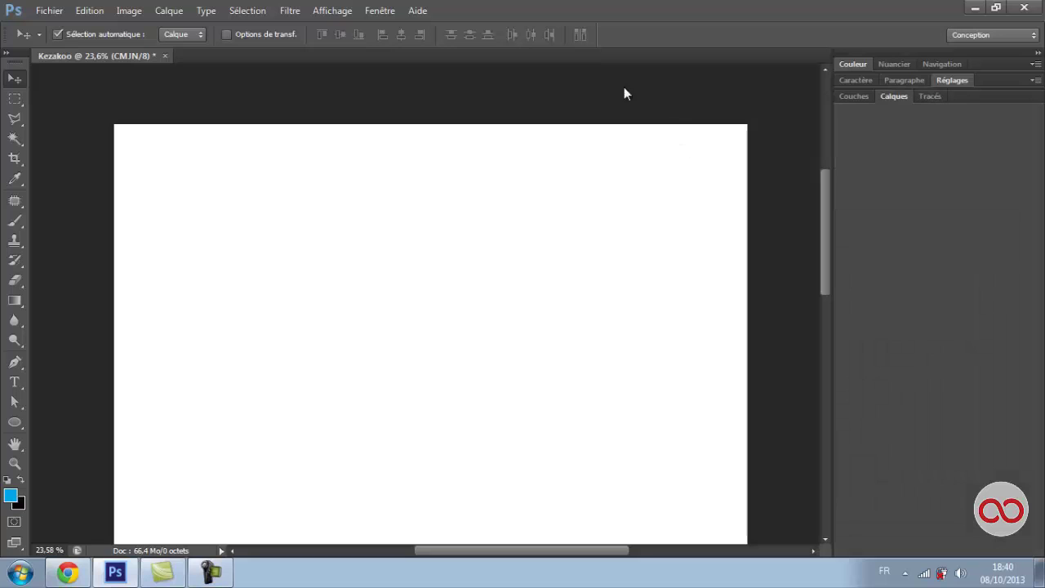
pyautogui.moveTo(628, 80); pyautogui.dragTo(786, 79)
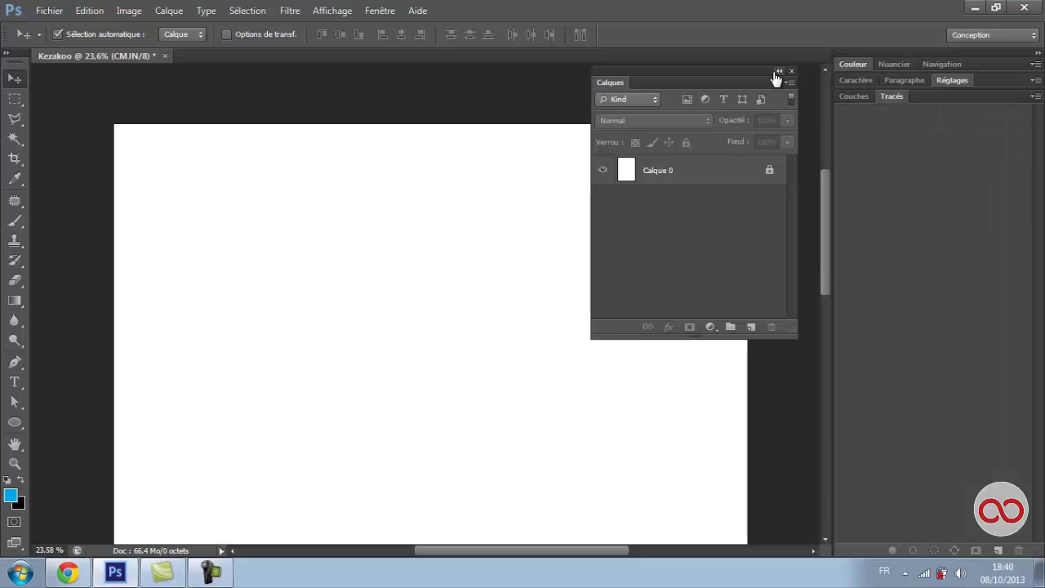
pyautogui.click(775, 72)
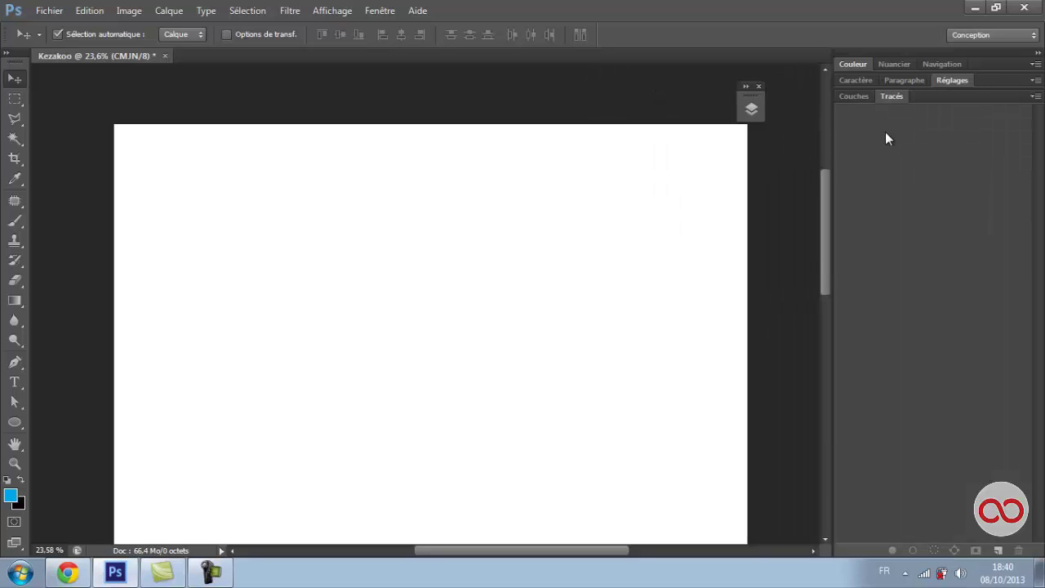
pyautogui.click(852, 96)
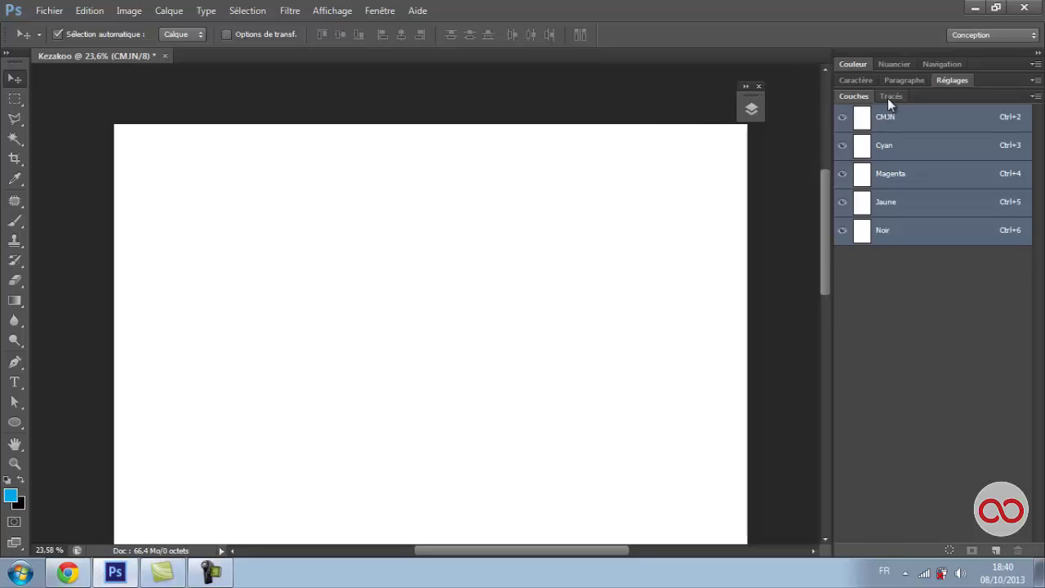
pyautogui.click(889, 96)
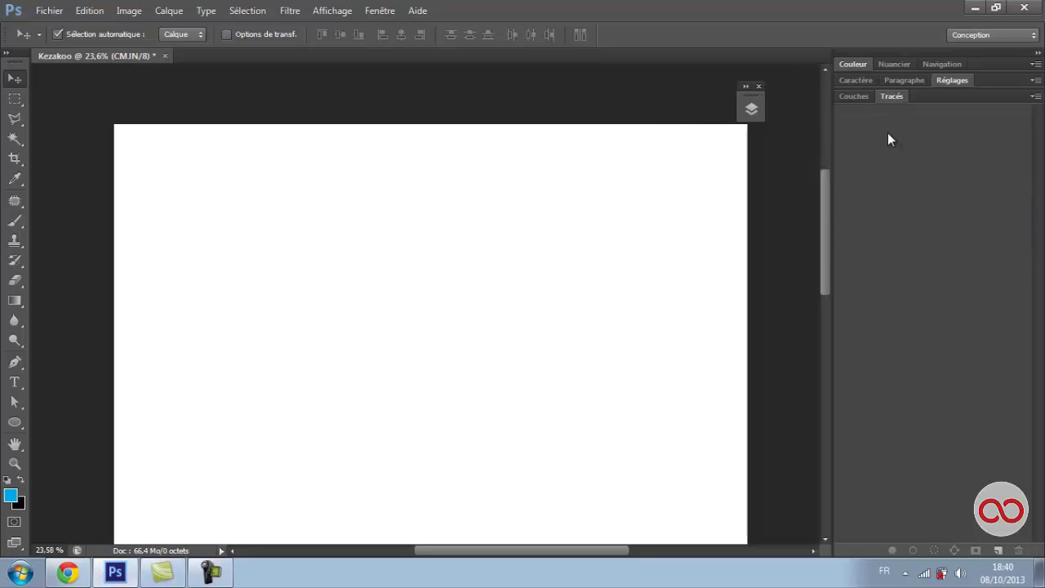
# Draw a closed five-anchor polygon work path with the Pen tool
pyautogui.click(15, 361)
pyautogui.click(321, 327)
pyautogui.click(428, 226)
pyautogui.click(625, 262)
pyautogui.click(677, 454)
pyautogui.click(450, 451)
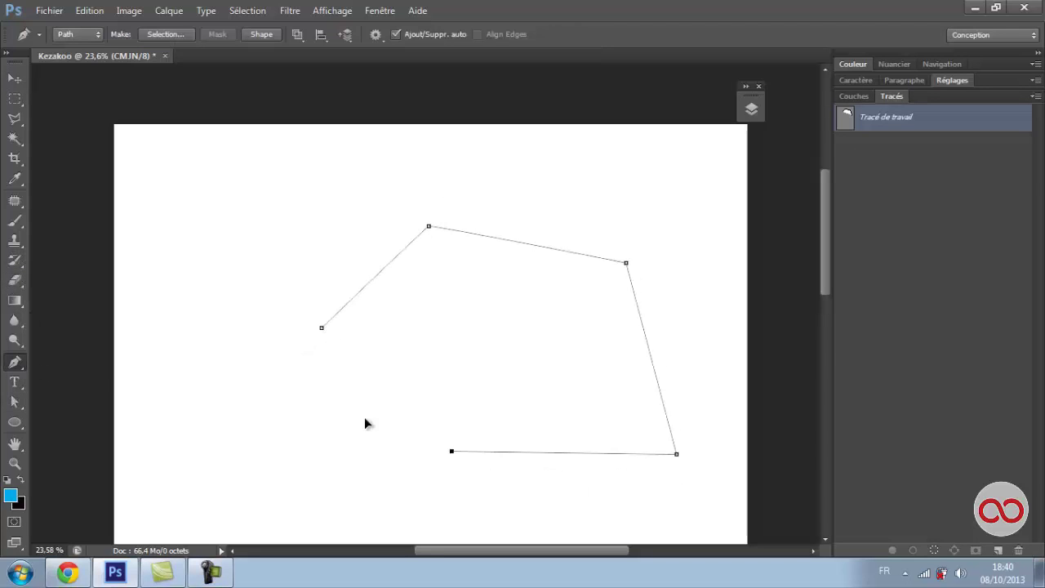
pyautogui.click(322, 329)
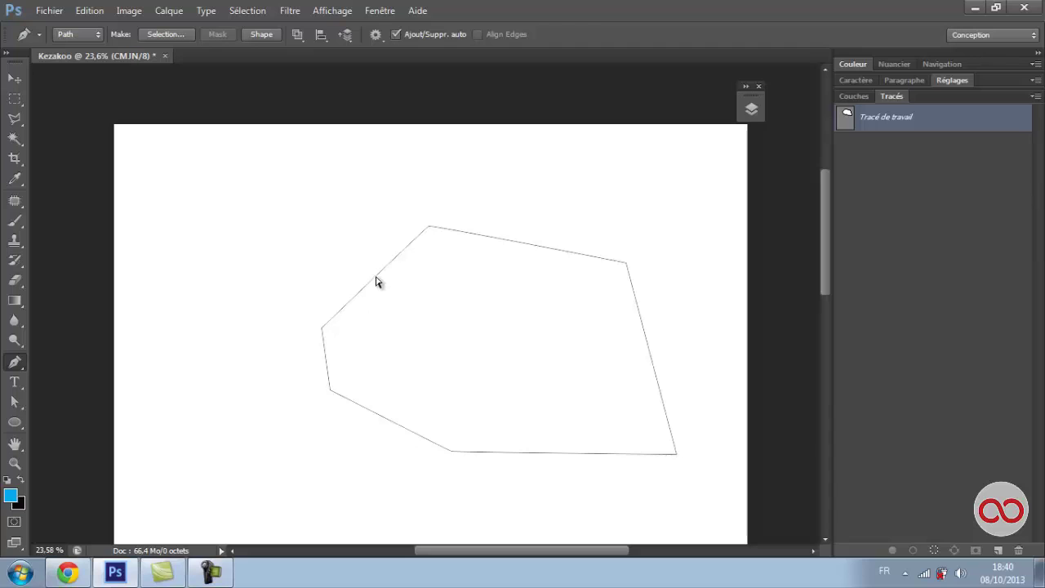
# Reshape the path by dragging its anchors with the Direct Selection tool
pyautogui.press('a')
pyautogui.moveTo(322, 327); pyautogui.dragTo(247, 238)
pyautogui.moveTo(330, 391); pyautogui.dragTo(261, 420)
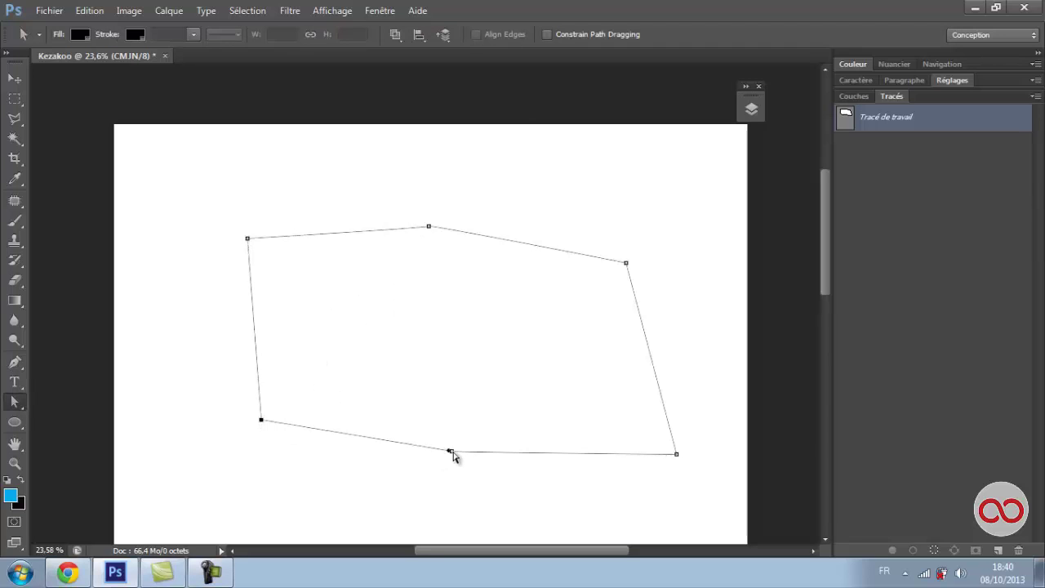
pyautogui.moveTo(450, 451); pyautogui.dragTo(457, 500)
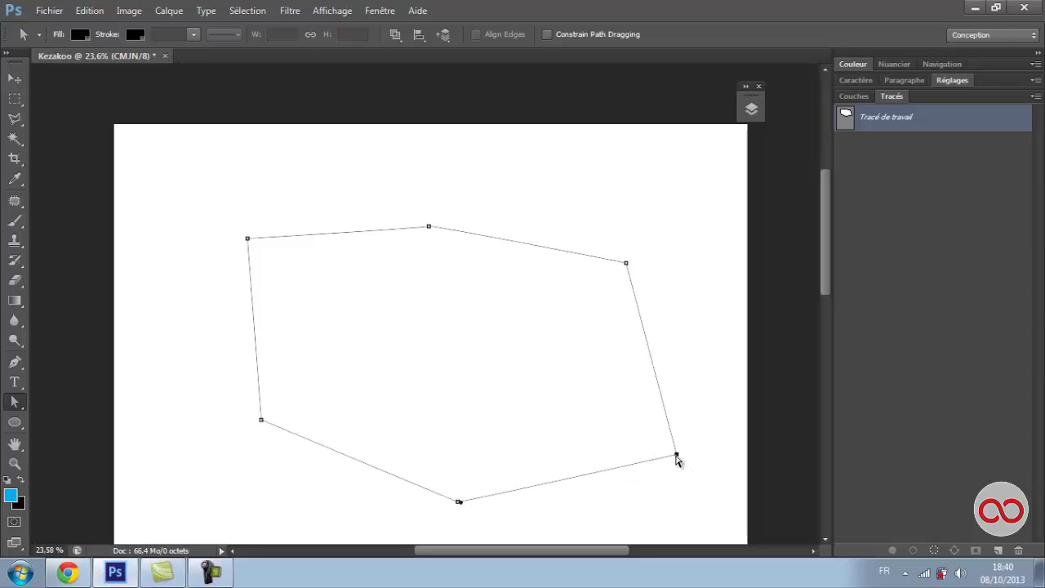
pyautogui.moveTo(676, 456); pyautogui.dragTo(474, 378)
pyautogui.rightClick(16, 408)
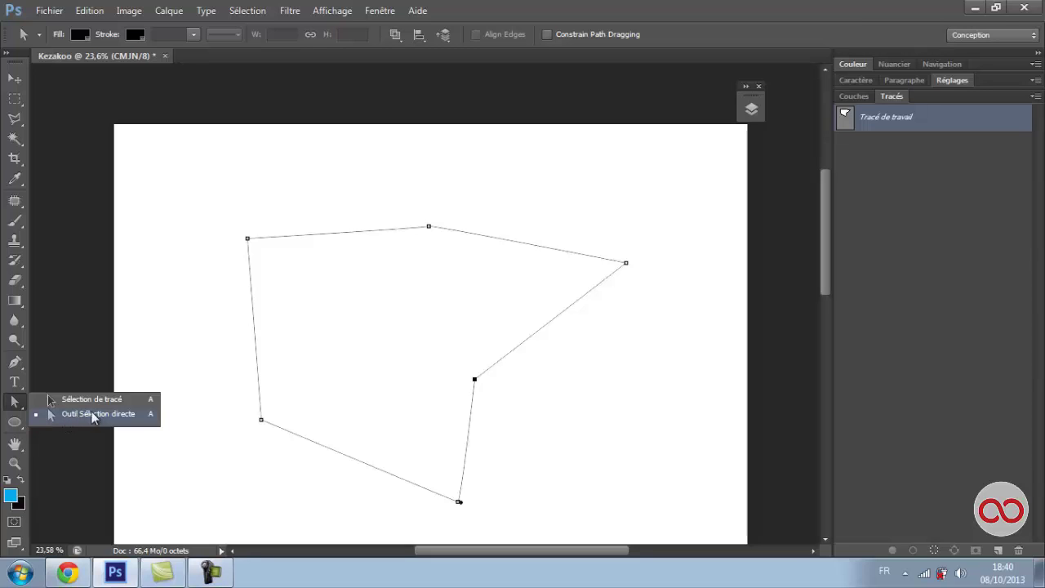
pyautogui.click(122, 416)
pyautogui.click(260, 420)
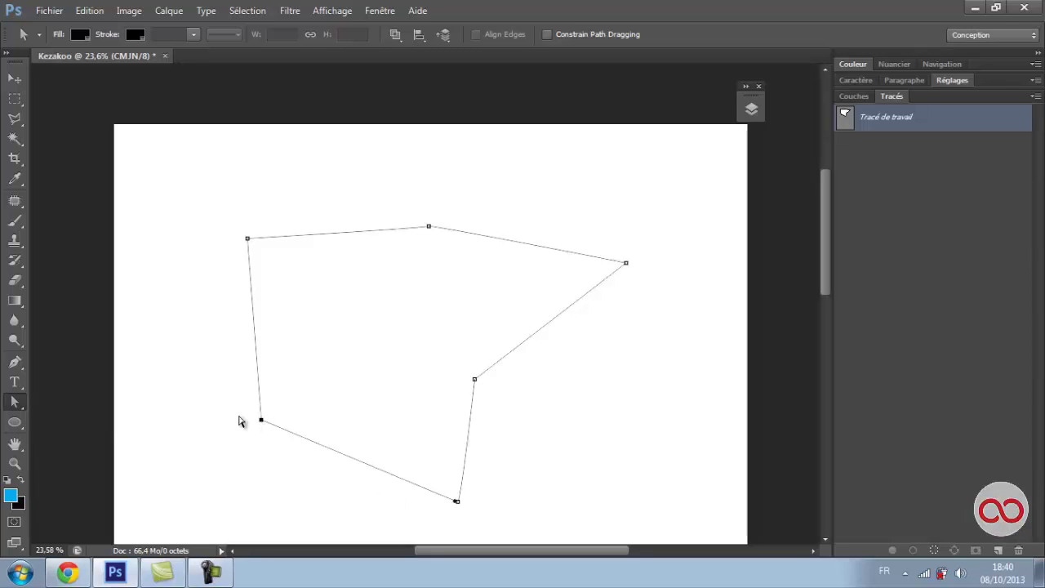
# Select the path's anchors with the Path Selection tool, then deselect and reselect it
pyautogui.click(15, 78)
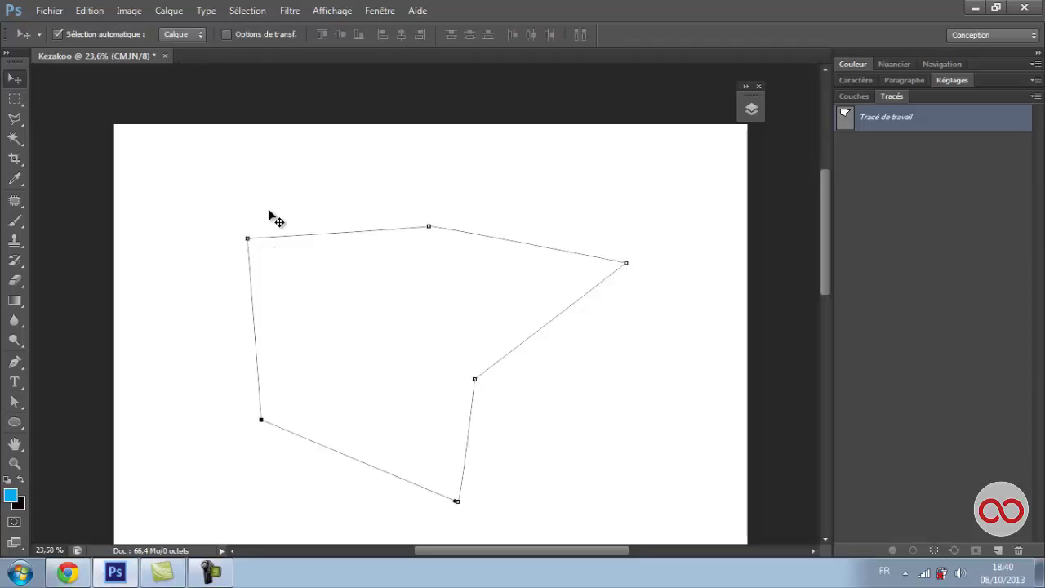
pyautogui.click(14, 401)
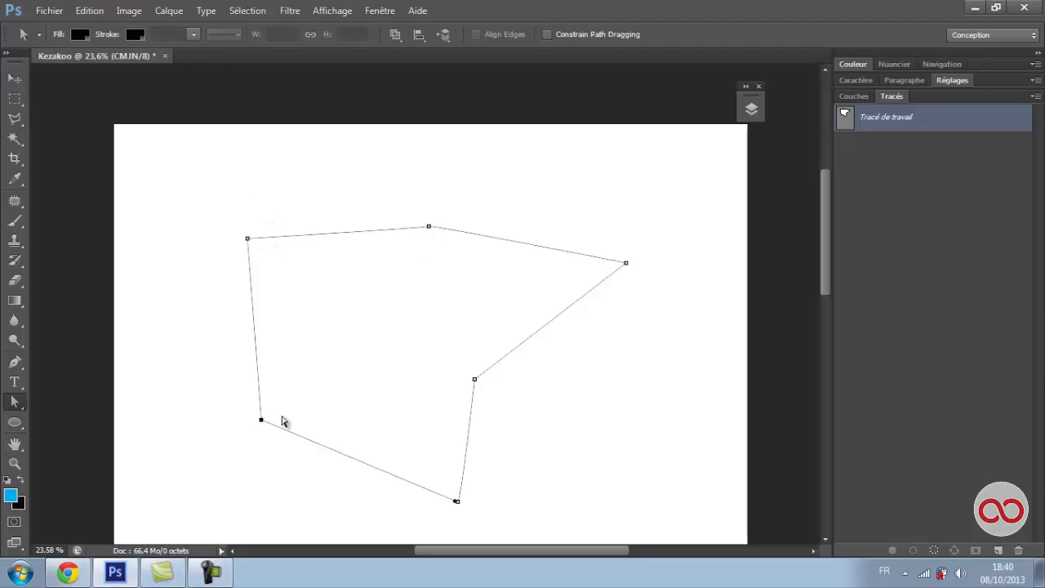
pyautogui.click(231, 225)
pyautogui.moveTo(151, 183); pyautogui.dragTo(441, 231)
pyautogui.keyDown('shift'); pyautogui.click(625, 260); pyautogui.keyUp('shift')
pyautogui.moveTo(519, 351); pyautogui.dragTo(441, 411)
pyautogui.keyDown('shift'); pyautogui.click(457, 500); pyautogui.keyUp('shift')
pyautogui.moveTo(320, 478); pyautogui.dragTo(284, 417)
pyautogui.click(619, 266)
# Toggle the work path's visibility in the Paths panel, then delete it and confirm Oui
pyautogui.press('v')
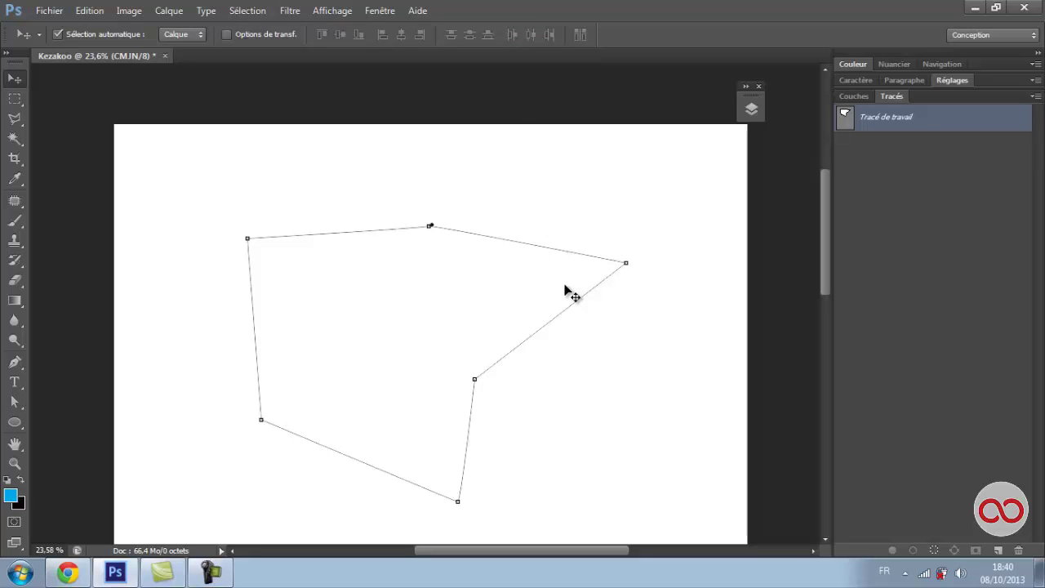
pyautogui.click(931, 205)
pyautogui.click(917, 122)
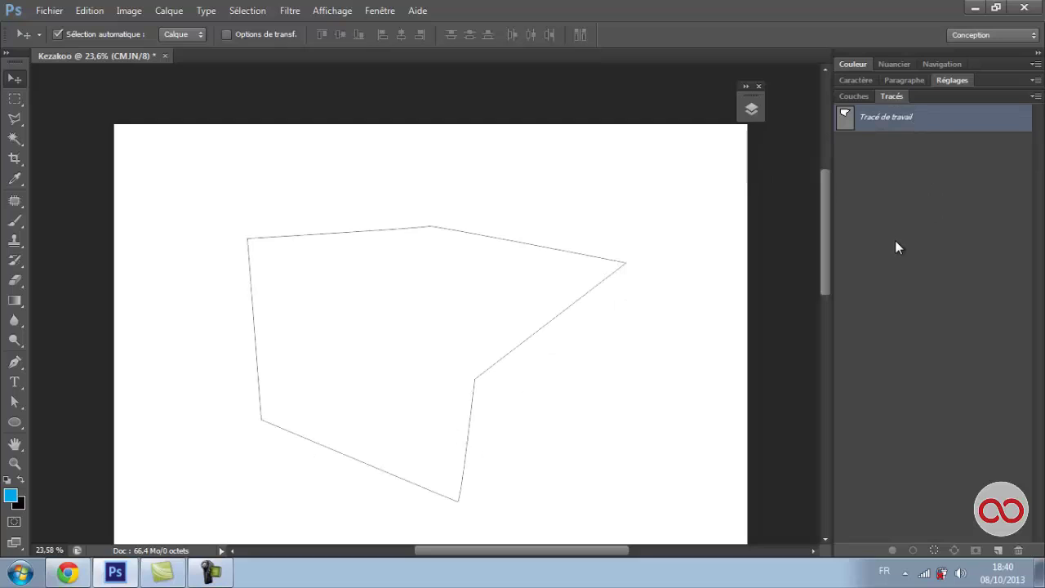
pyautogui.click(904, 170)
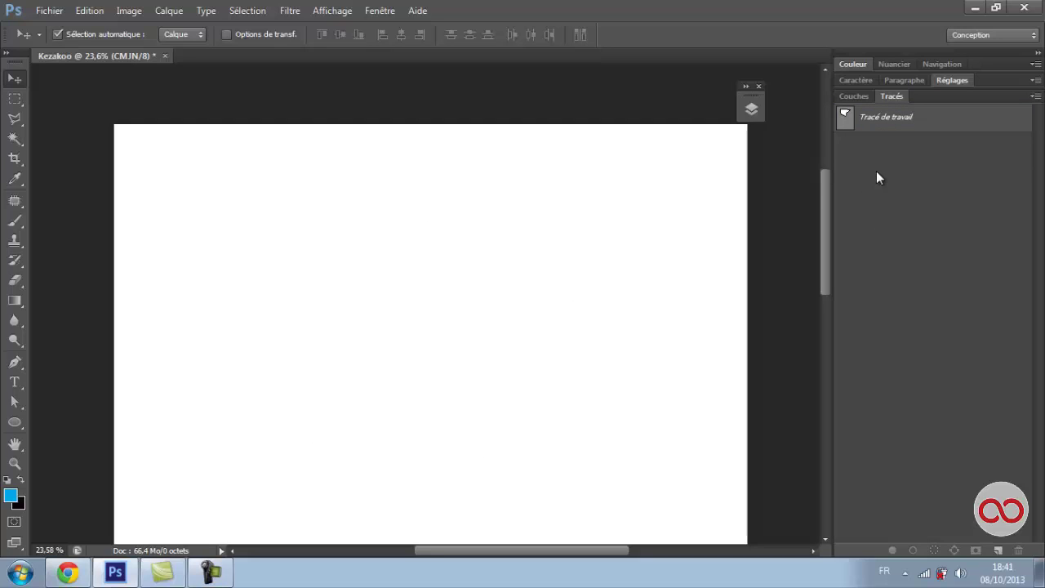
pyautogui.click(932, 124)
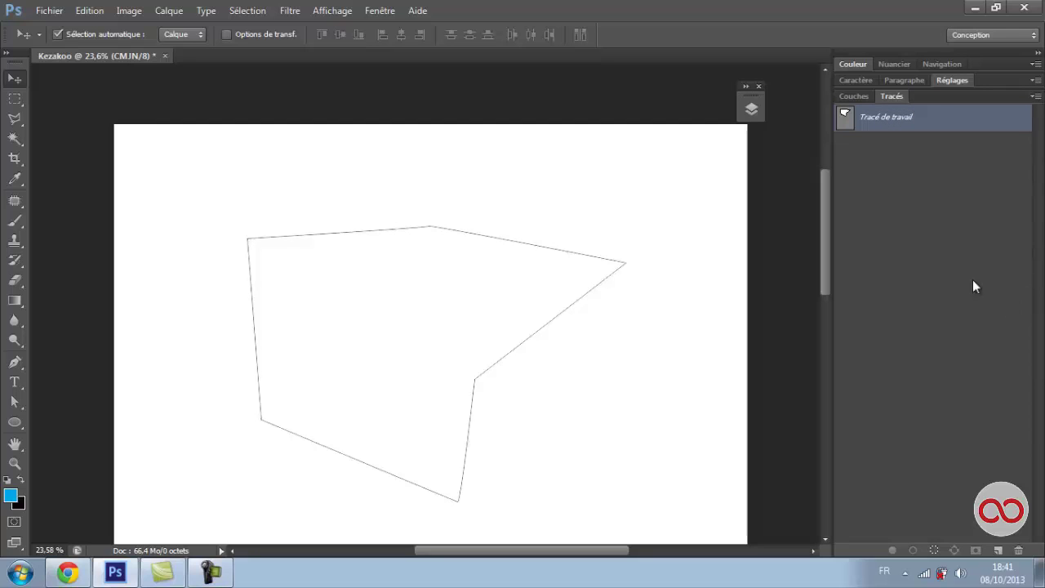
pyautogui.click(1019, 553)
pyautogui.click(471, 227)
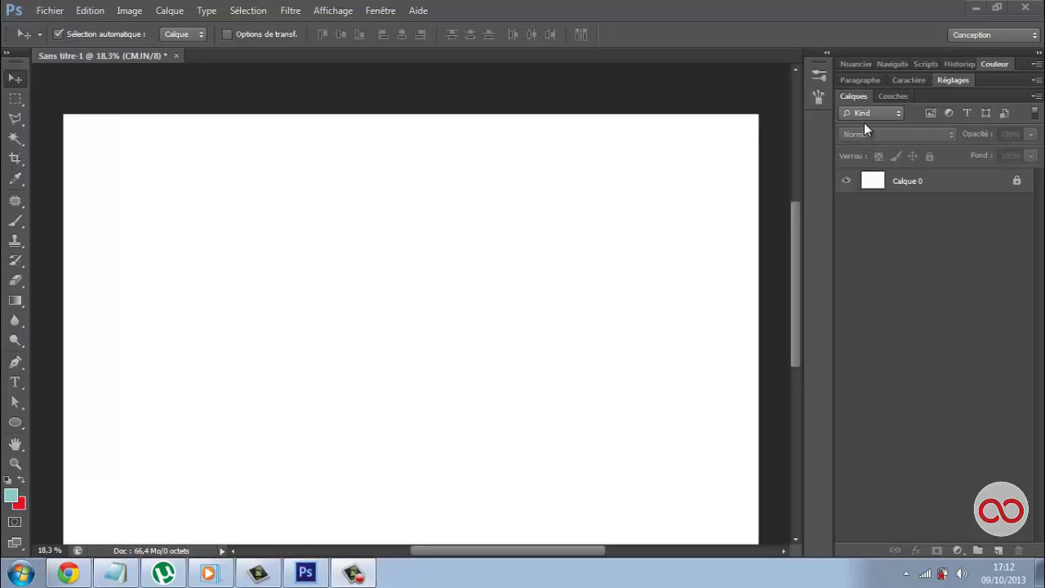
# Float the Layers panel over the canvas and view only the Noir channel
pyautogui.moveTo(858, 98); pyautogui.dragTo(689, 100)
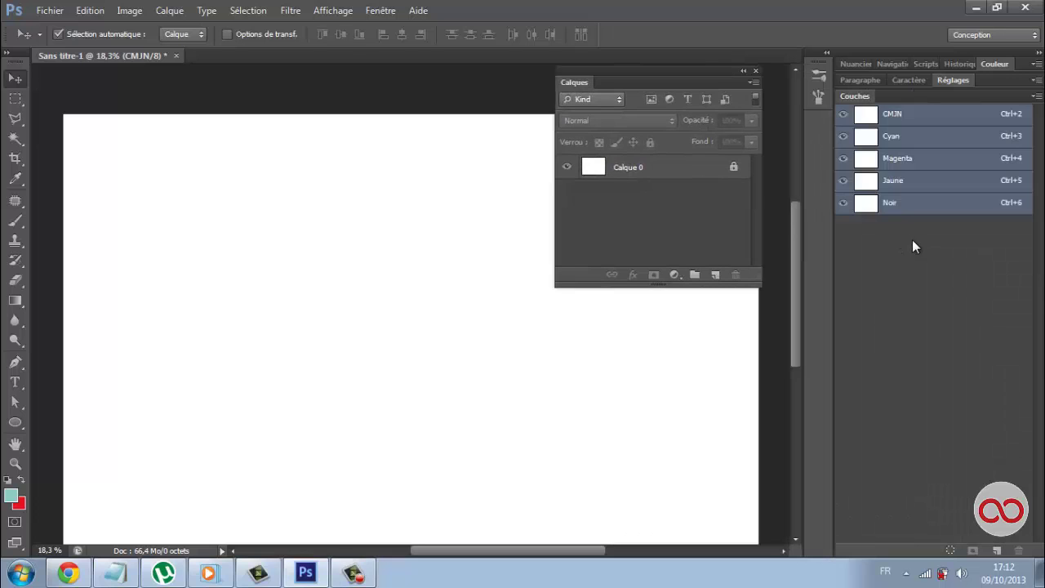
pyautogui.click(906, 207)
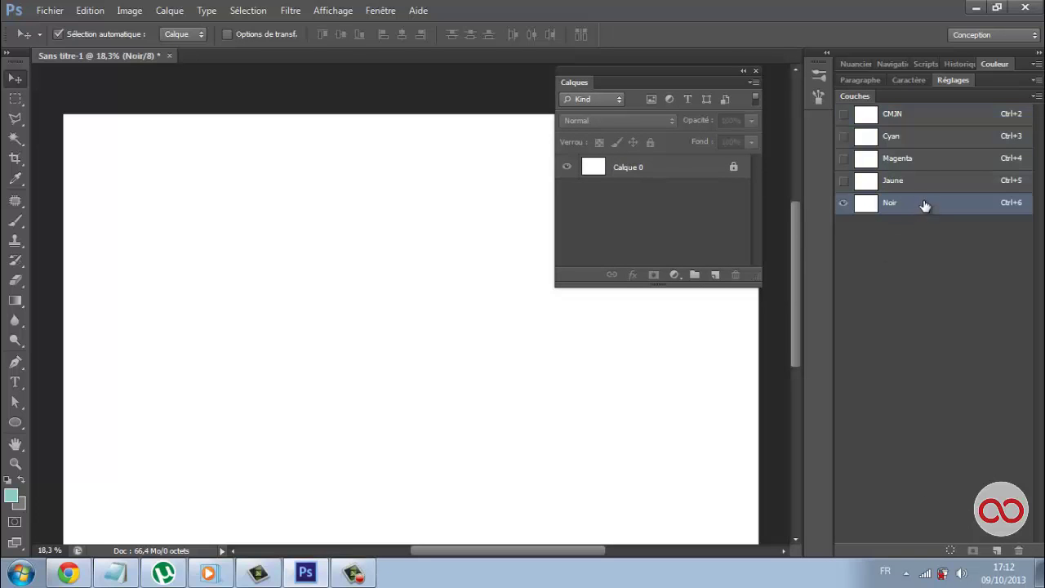
pyautogui.moveTo(843, 180); pyautogui.dragTo(843, 113)
# Reselect the colour channels, then target the Cyan channel and restore all channel visibility
pyautogui.keyDown('shift'); pyautogui.click(878, 181); pyautogui.keyUp('shift')
pyautogui.keyDown('shift'); pyautogui.click(878, 159); pyautogui.keyUp('shift')
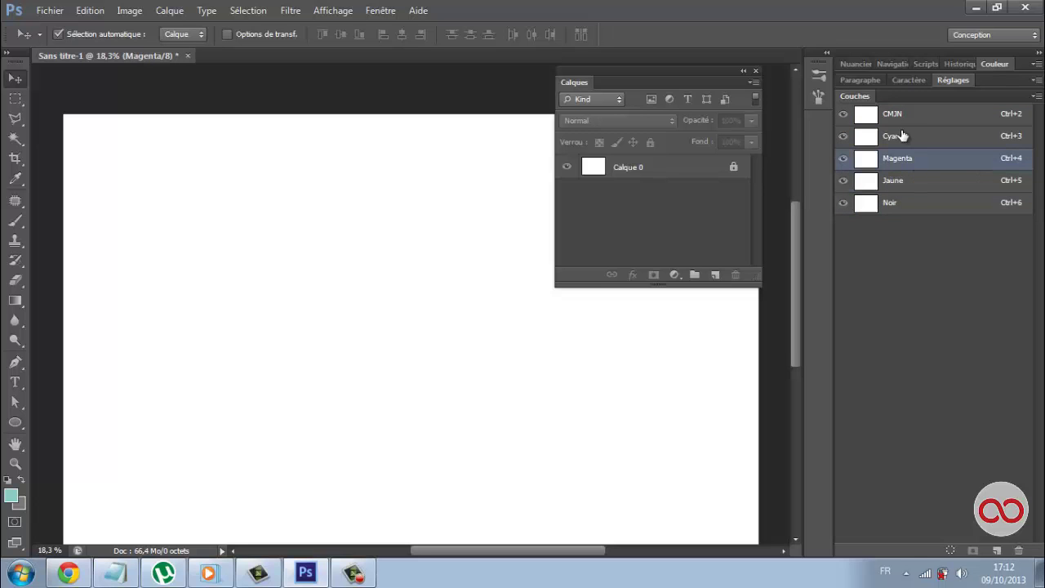
pyautogui.keyDown('shift'); pyautogui.click(873, 137); pyautogui.keyUp('shift')
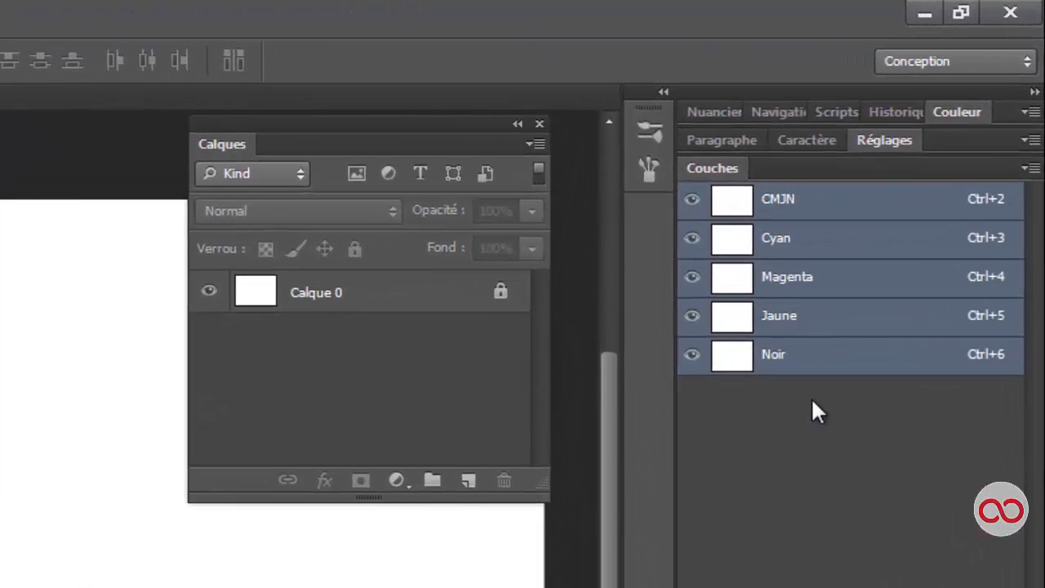
pyautogui.click(782, 238)
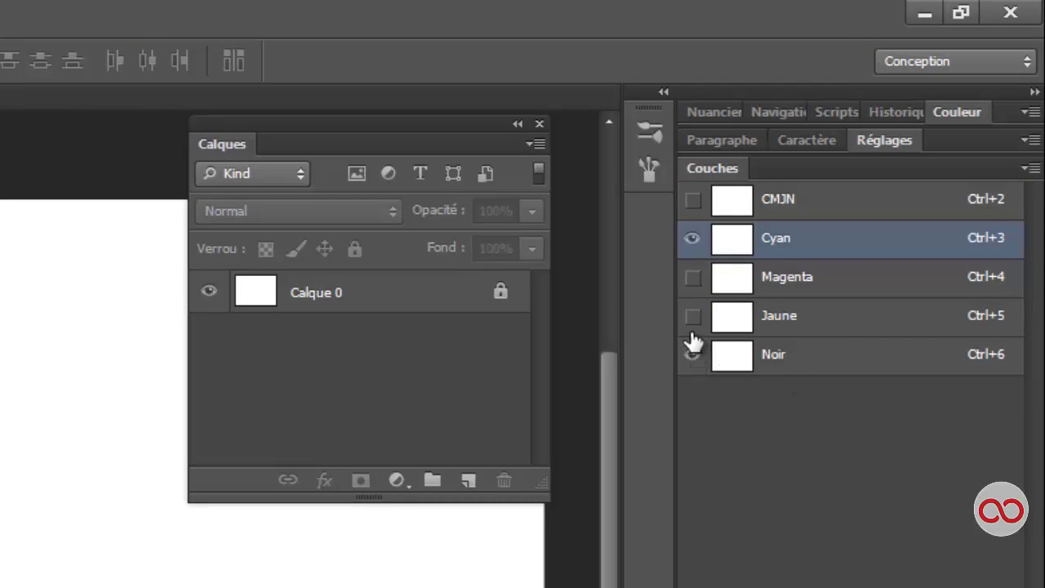
pyautogui.moveTo(692, 354); pyautogui.dragTo(700, 277)
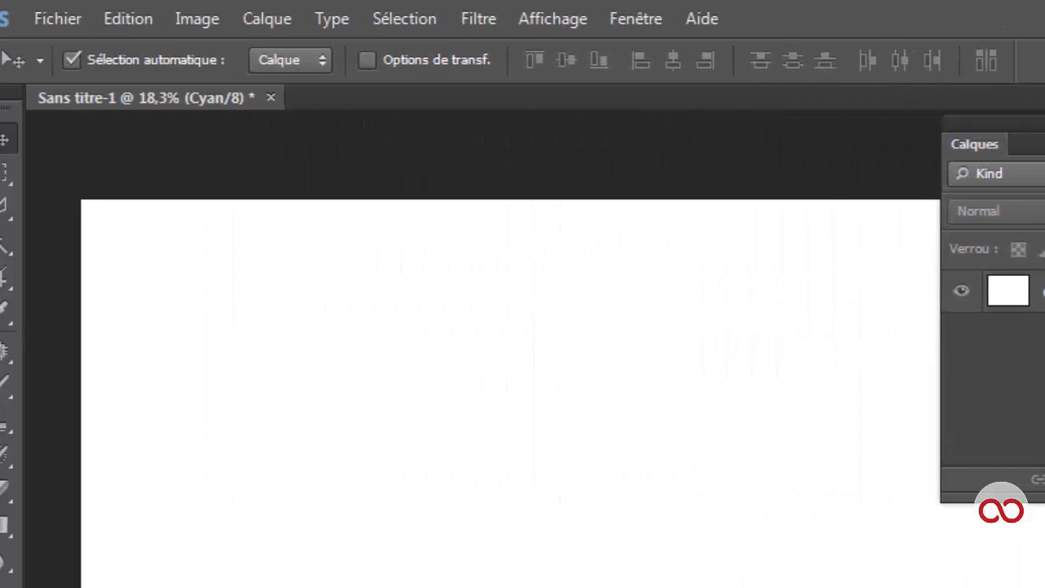
# Convert the document to RGB colour and preview the Vert and Rouge channels
pyautogui.click(192, 18)
pyautogui.moveTo(245, 47)
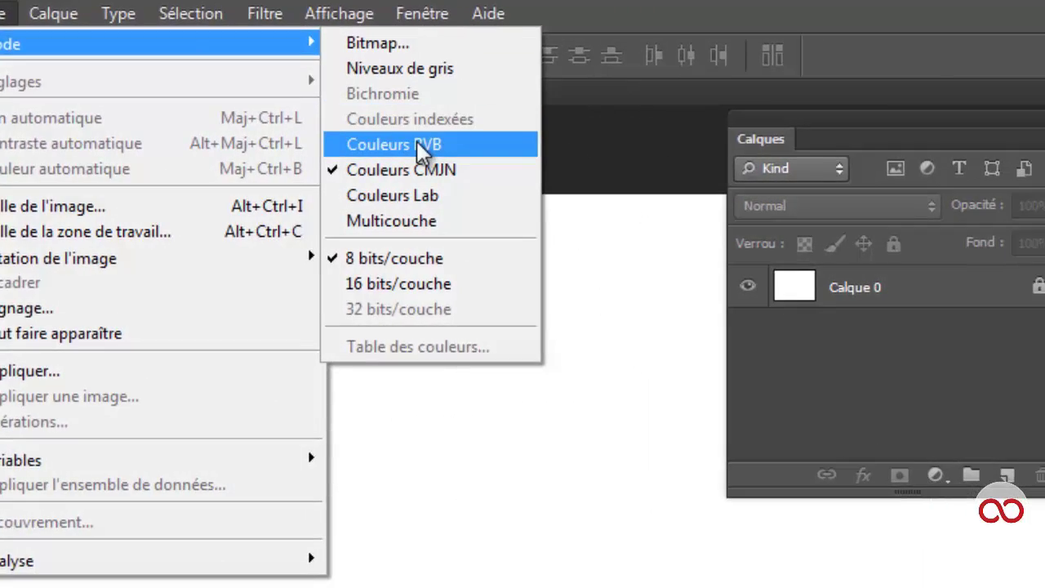
pyautogui.click(416, 143)
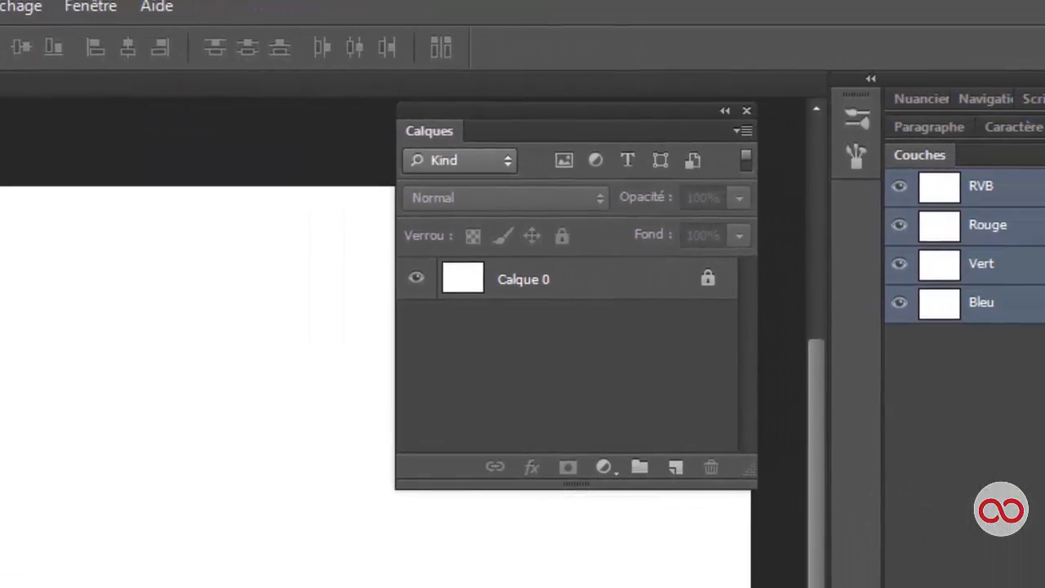
pyautogui.click(906, 261)
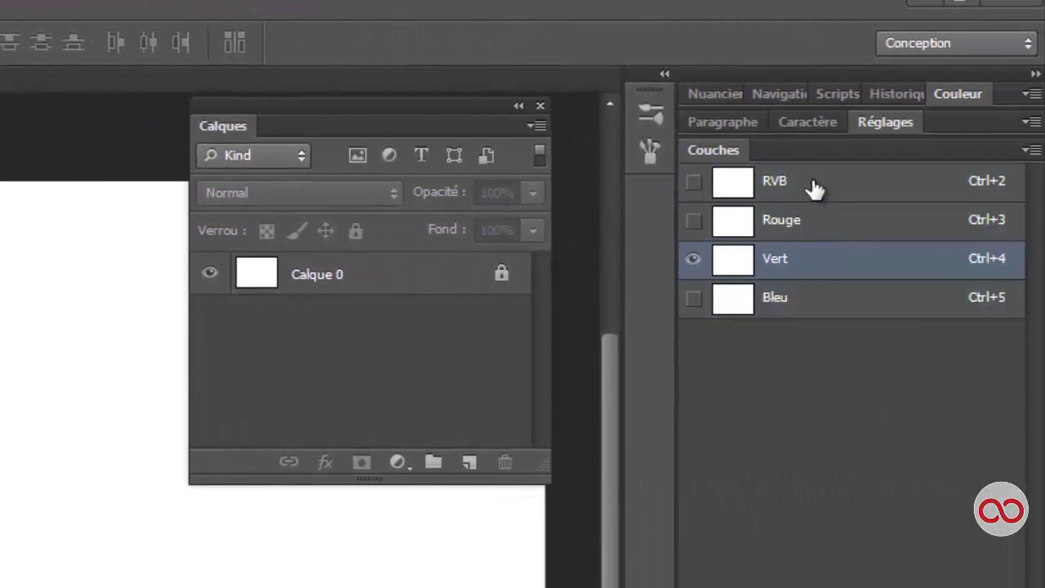
pyautogui.click(906, 183)
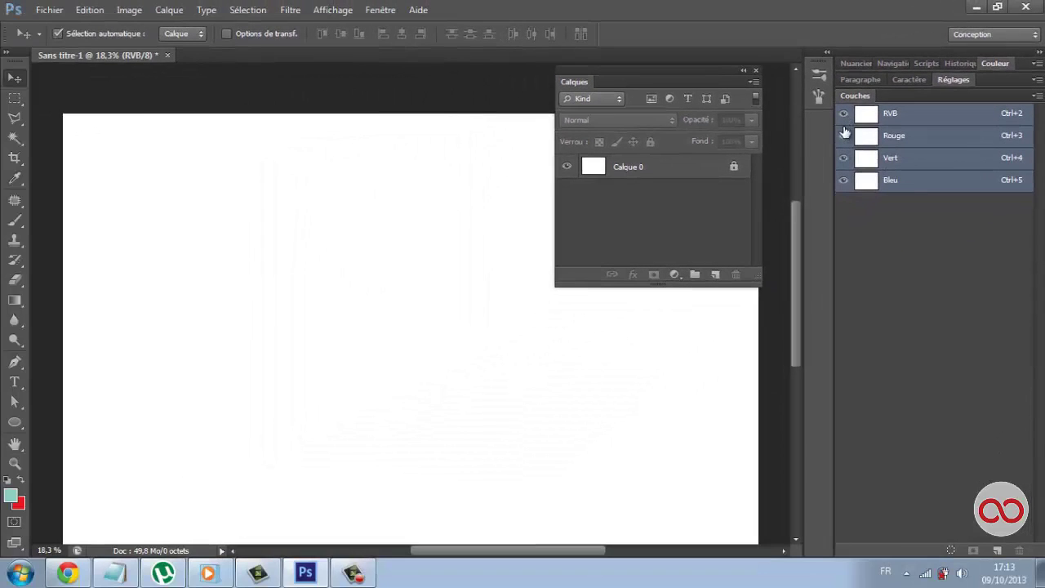
pyautogui.click(843, 136)
pyautogui.click(843, 136)
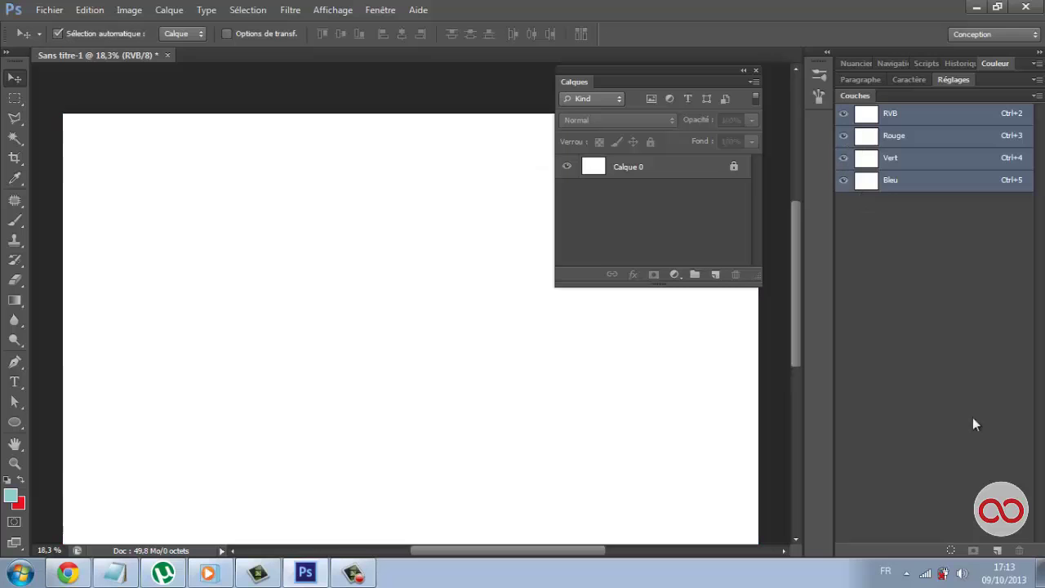
# Add an Alpha 1 channel and set its mask colour to purple
pyautogui.click(997, 550)
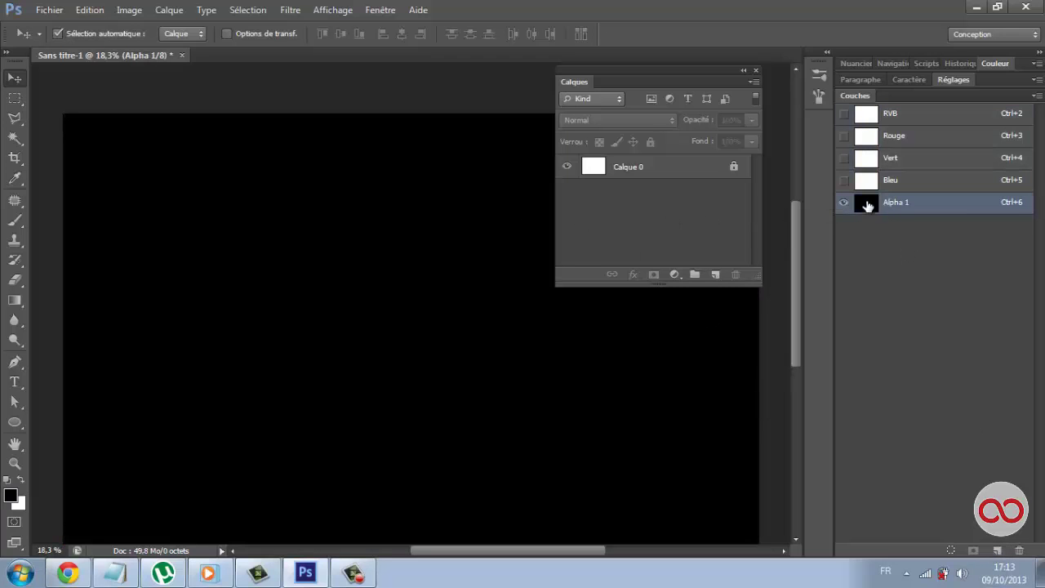
pyautogui.doubleClick(865, 203)
pyautogui.click(417, 278)
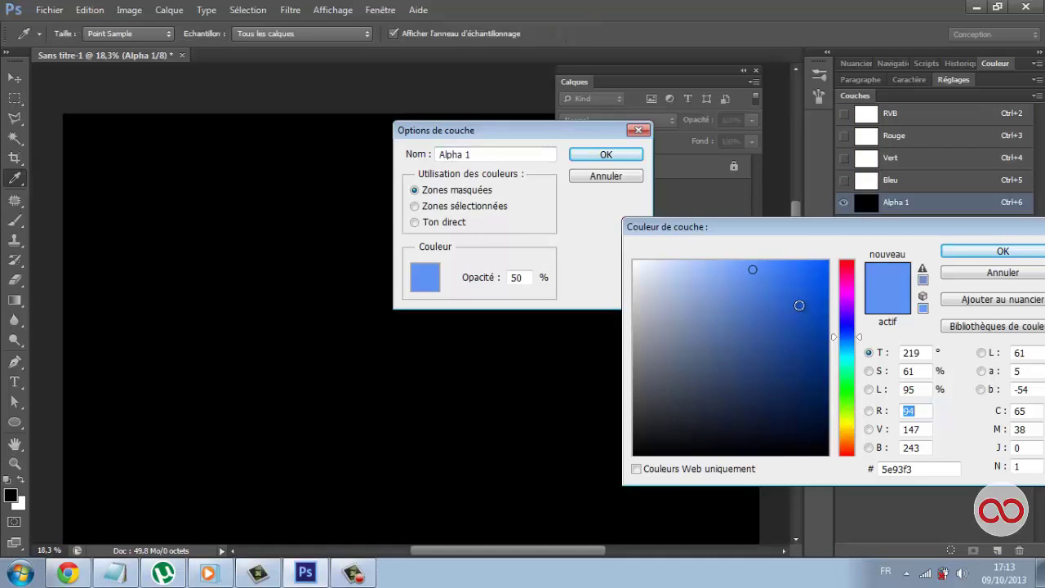
pyautogui.click(811, 387)
pyautogui.click(846, 292)
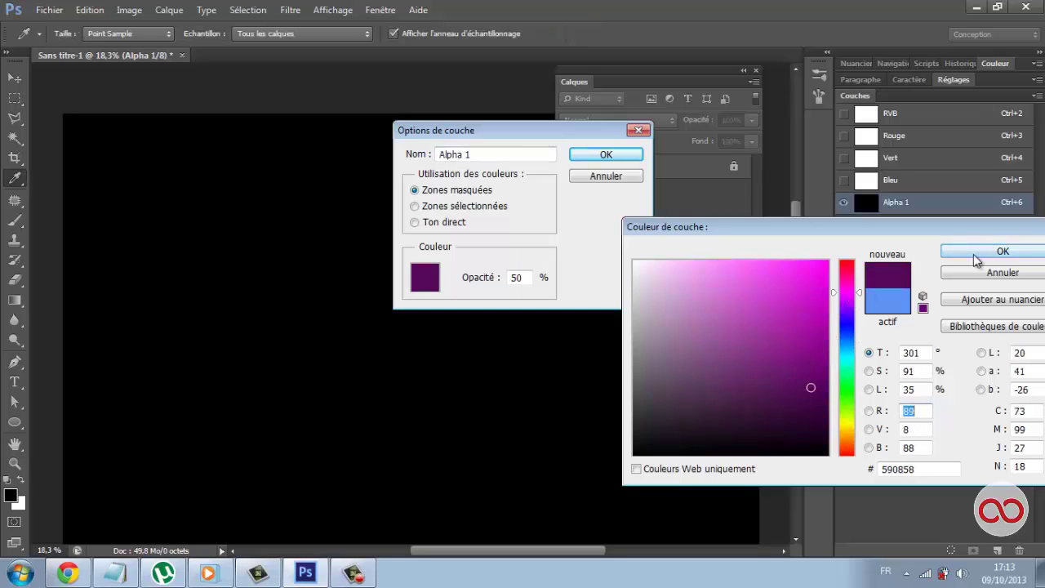
pyautogui.click(995, 253)
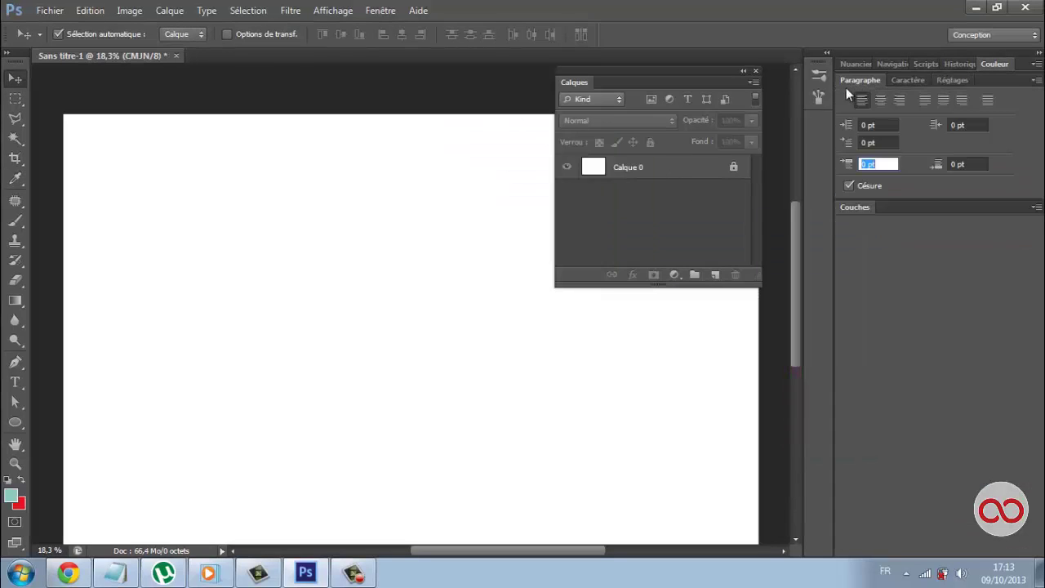
# Float the Character panel over the canvas
pyautogui.click(939, 80)
pyautogui.click(915, 76)
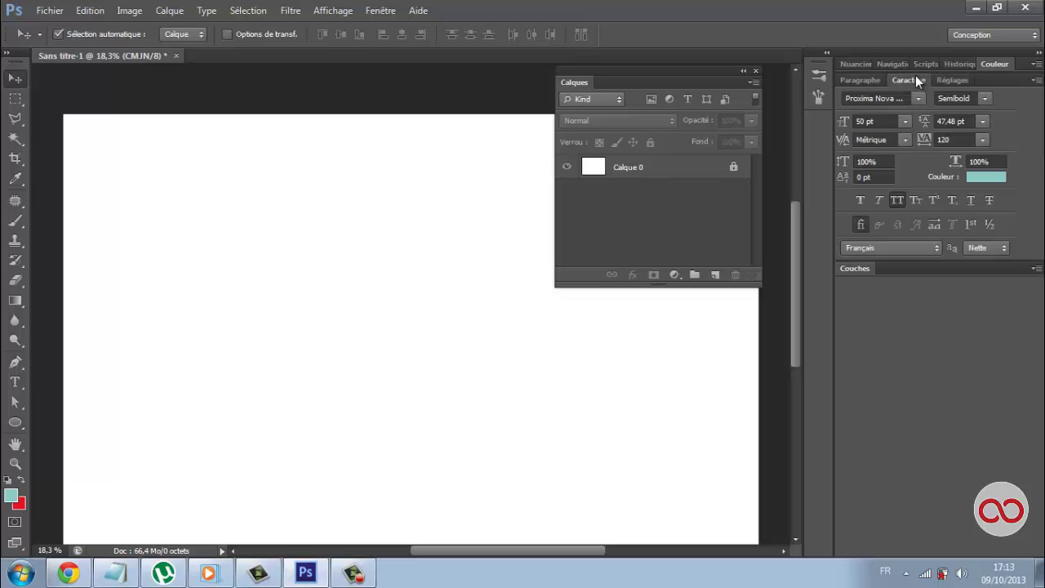
pyautogui.click(915, 76)
pyautogui.moveTo(917, 75); pyautogui.dragTo(311, 116)
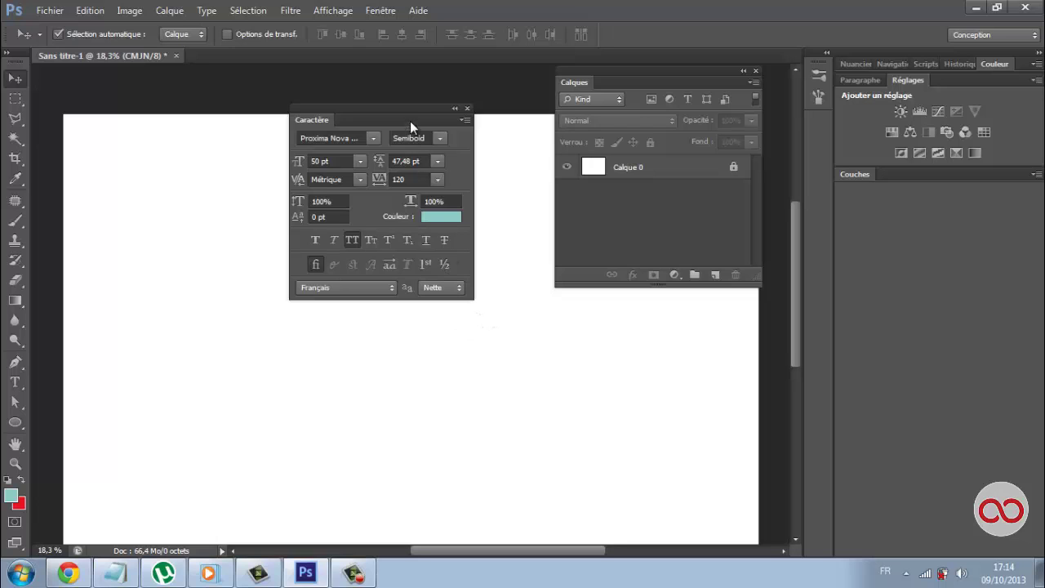
pyautogui.moveTo(410, 120)
pyautogui.mouseDown()
pyautogui.moveTo(438, 117)
pyautogui.moveTo(443, 131)
pyautogui.moveTo(415, 125)
pyautogui.moveTo(446, 131)
pyautogui.mouseUp()
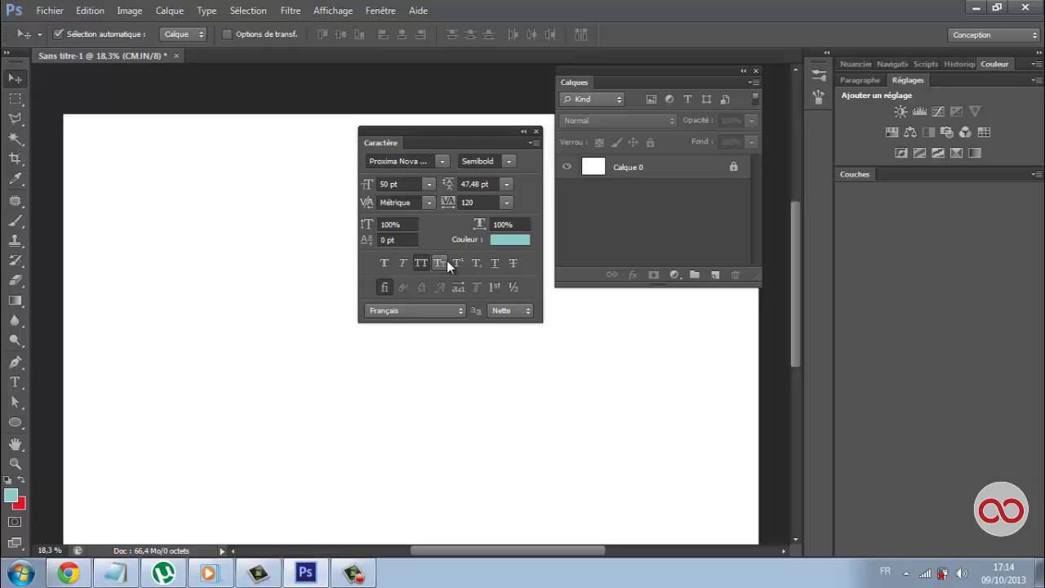
# Add a text layer reading KEZAKOO, select it and start raising its font size
pyautogui.press('t')
pyautogui.click(299, 413)
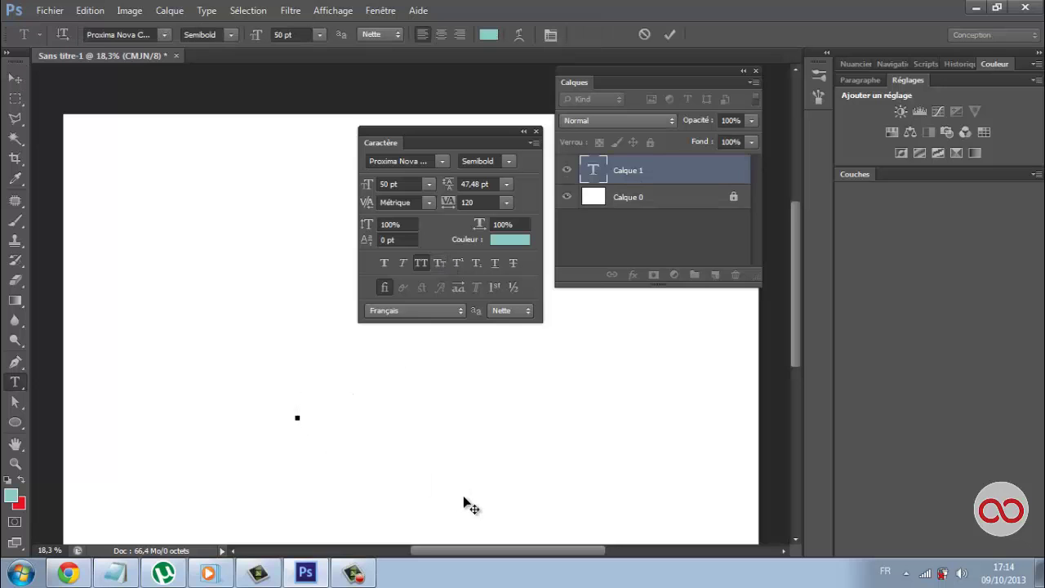
pyautogui.write('KEZAL')
pyautogui.press('BackSpace')
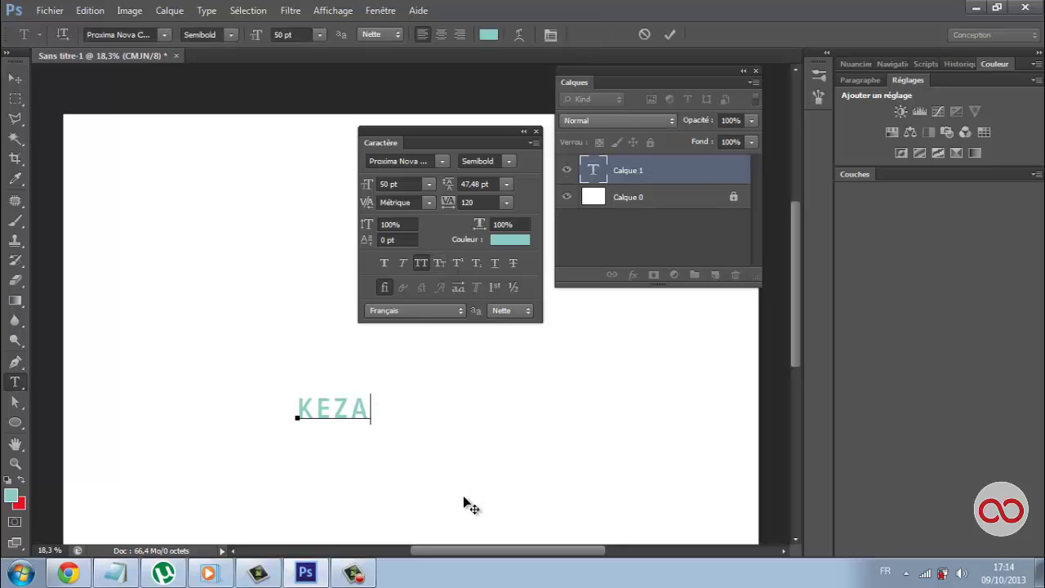
pyautogui.write('KOO')
pyautogui.hotkey('ctrl', 'a')
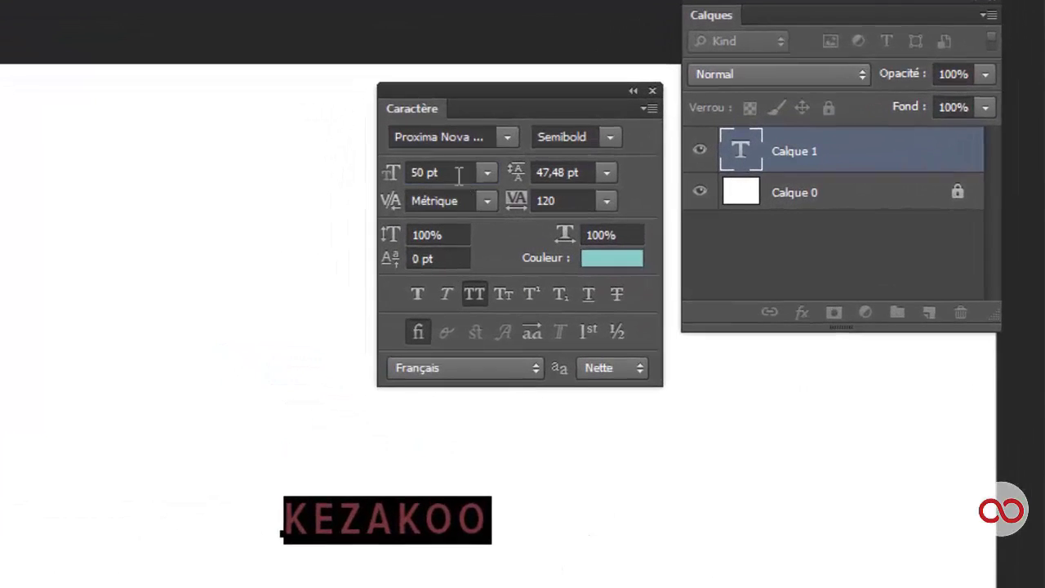
pyautogui.click(459, 174)
pyautogui.scroll(8, 453, 176)
# Enlarge the KEZAKOO font size and look over the kerning and leading options
pyautogui.scroll(8, 453, 175)
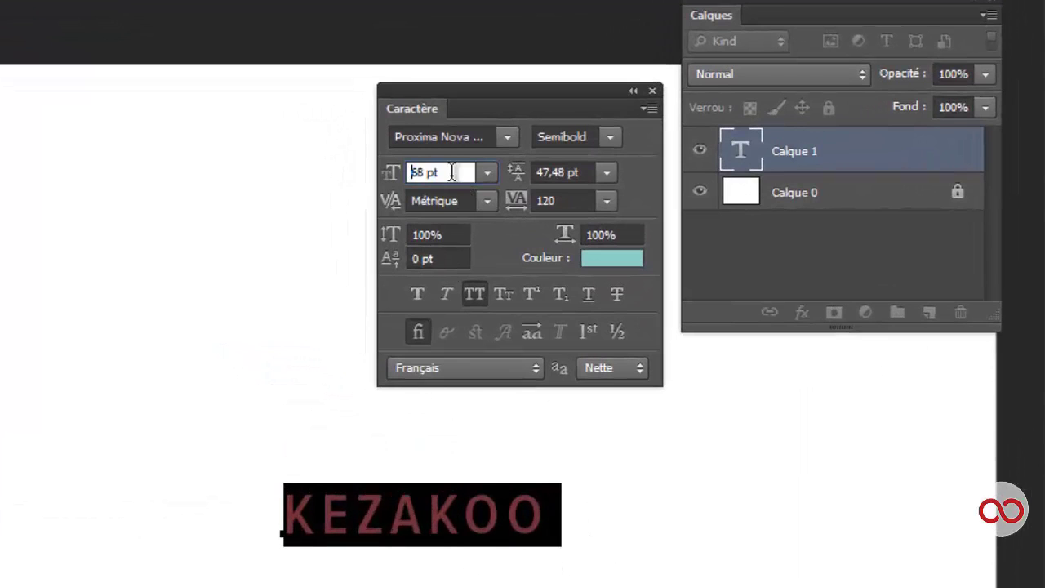
pyautogui.scroll(10, 451, 178)
pyautogui.scroll(10, 452, 176)
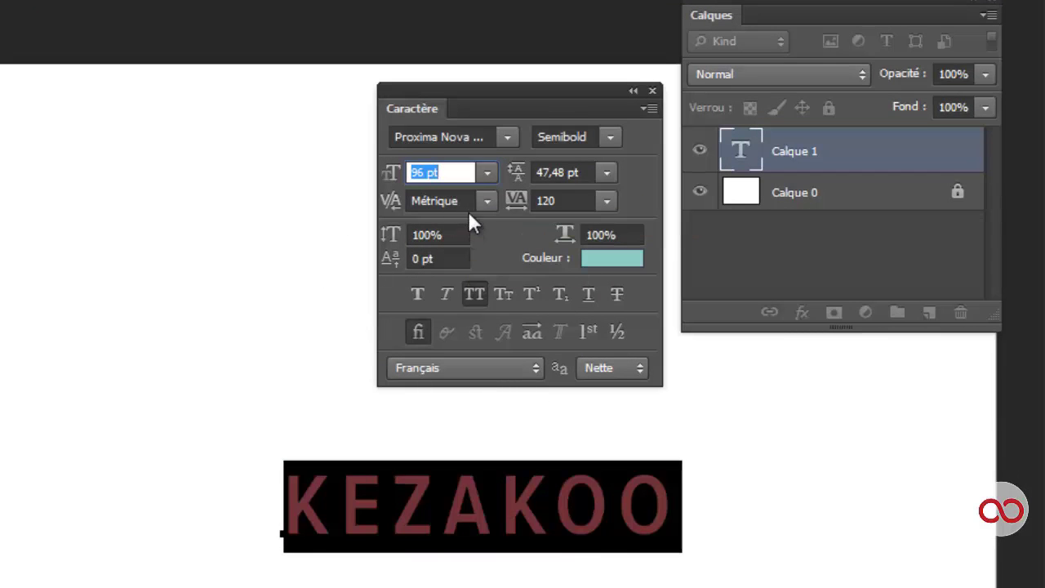
pyautogui.click(490, 200)
pyautogui.click(486, 196)
pyautogui.click(602, 173)
pyautogui.click(604, 170)
pyautogui.click(584, 172)
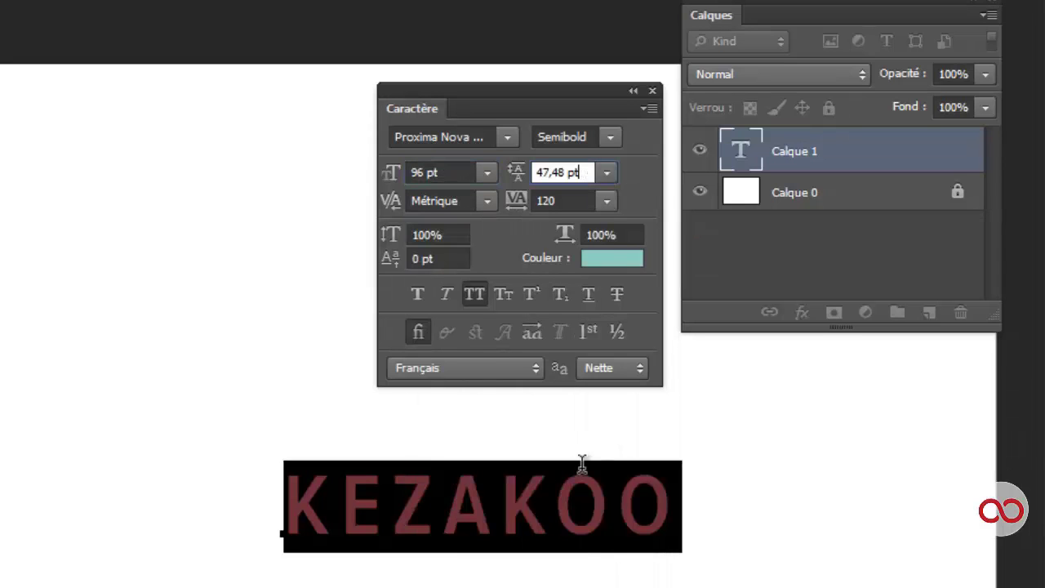
# Paste a second KEZAKOO line below the first and select both lines
pyautogui.click(617, 535)
pyautogui.hotkey('ctrl', 'a')
pyautogui.hotkey('ctrl', 'c')
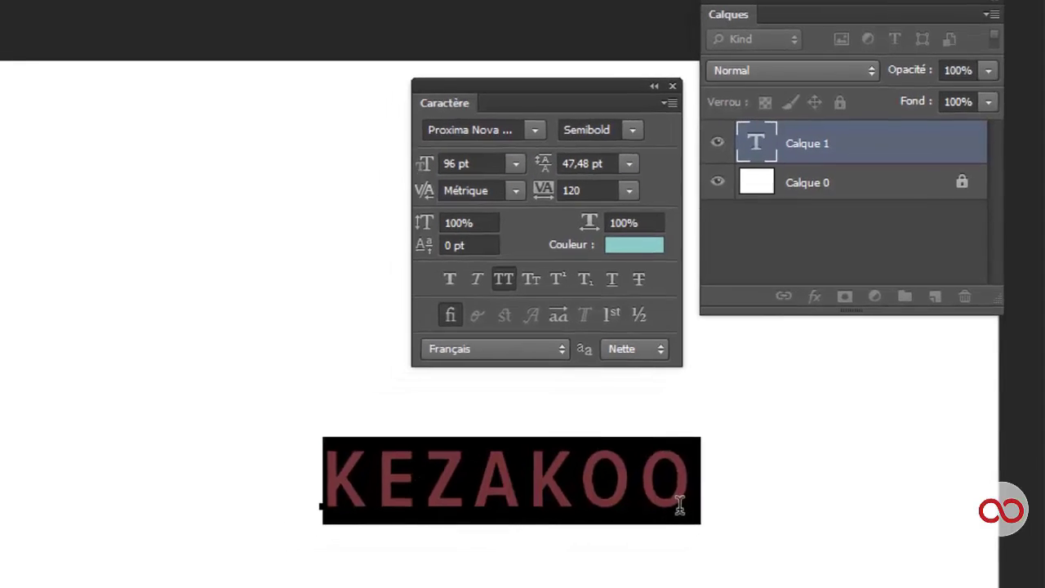
pyautogui.click(712, 459)
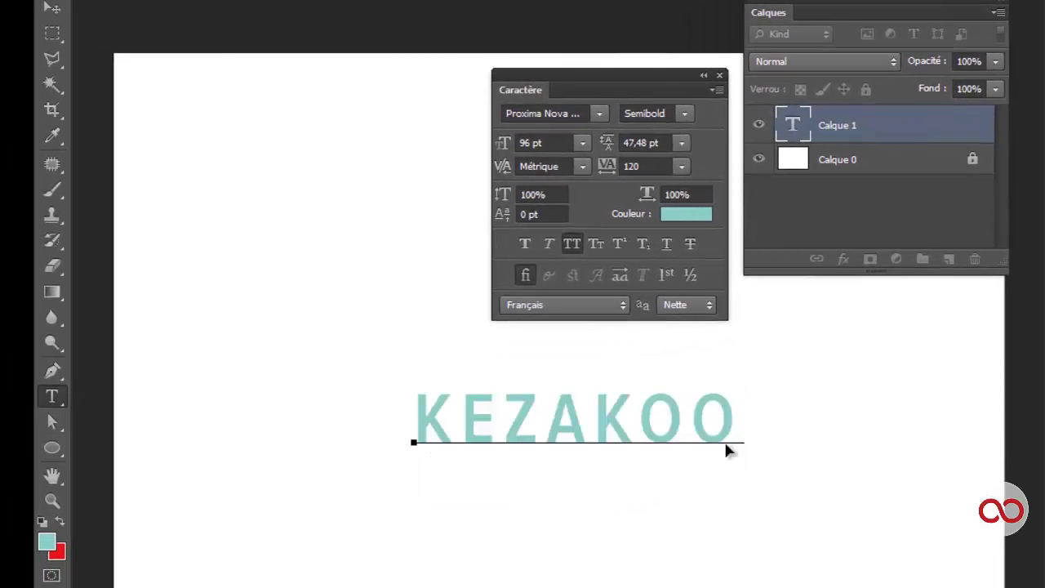
pyautogui.press('Return')
pyautogui.hotkey('ctrl', 'v')
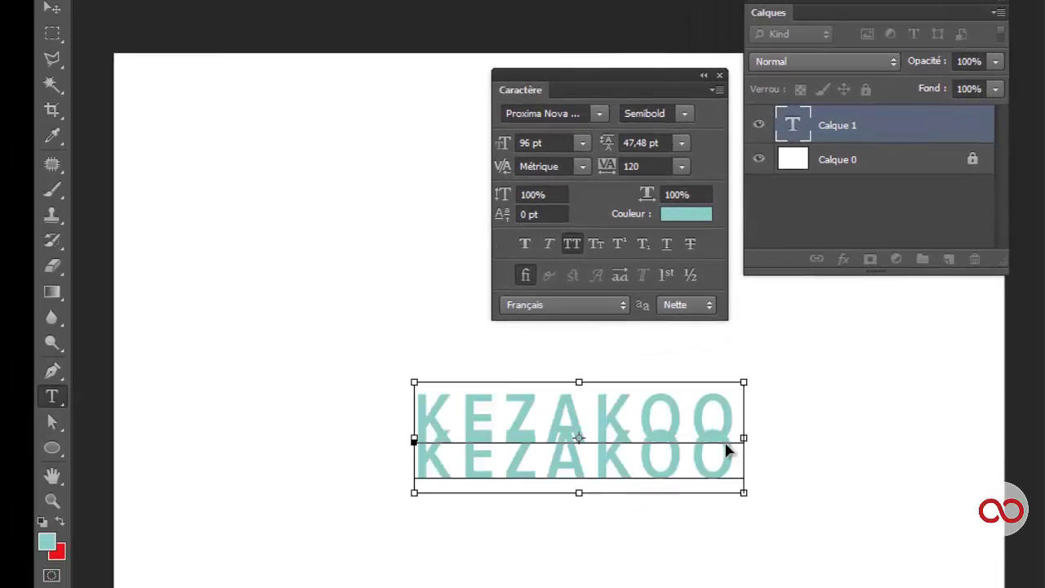
pyautogui.hotkey('ctrl', 'a')
# Set the leading to 81,48 pt and the tracking to 140
pyautogui.click(644, 143)
pyautogui.press('Up')
pyautogui.press('Up')
pyautogui.press('Up')
pyautogui.press('Up')
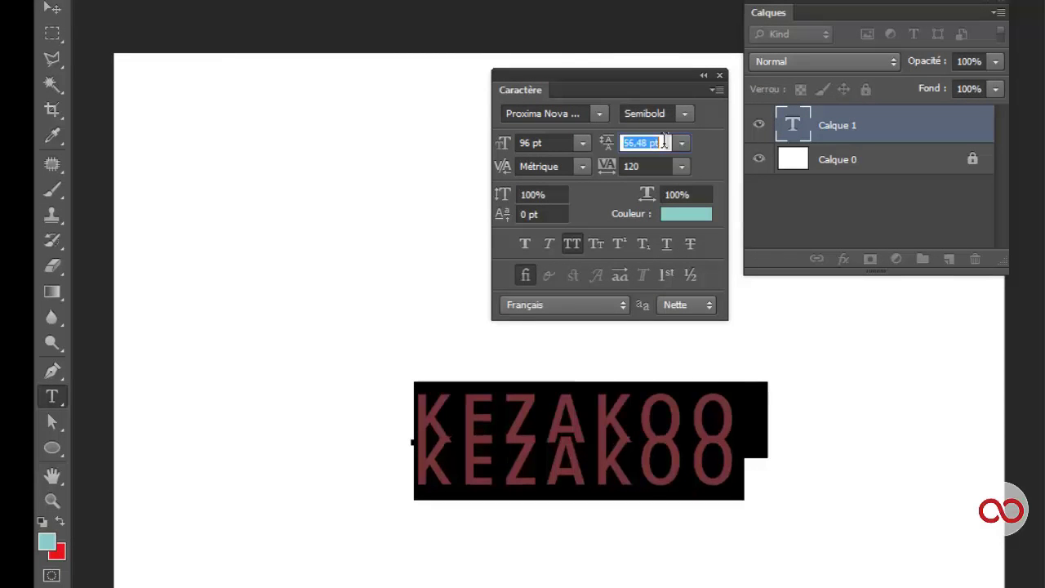
pyautogui.press('Up')
pyautogui.press('Up')
pyautogui.press('Up')
pyautogui.press('Up')
pyautogui.press('Up')
pyautogui.press('Up')
pyautogui.press('Up')
pyautogui.press('Up')
pyautogui.press('Up')
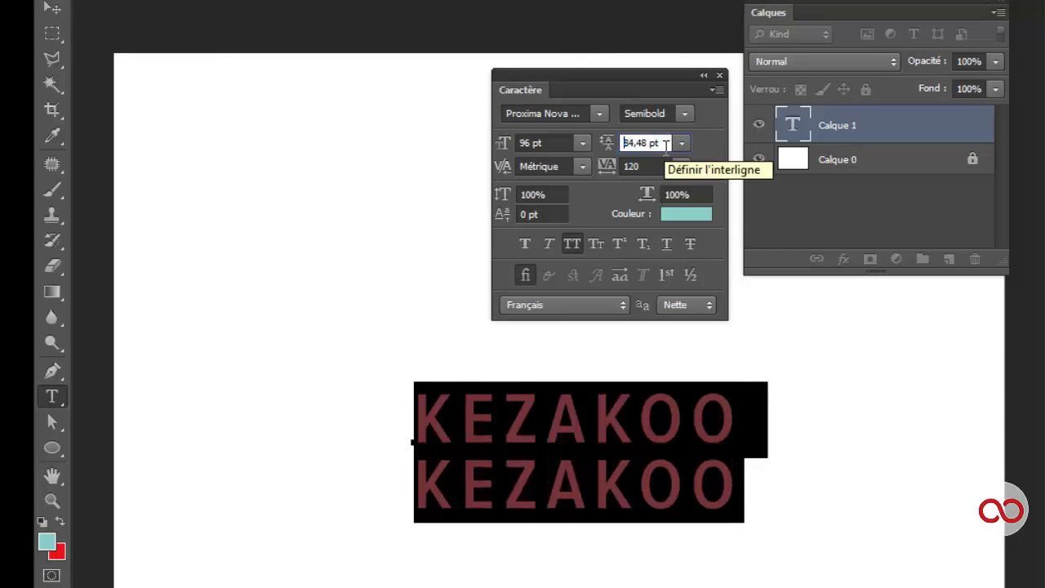
pyautogui.write('81,48')
pyautogui.press('Return')
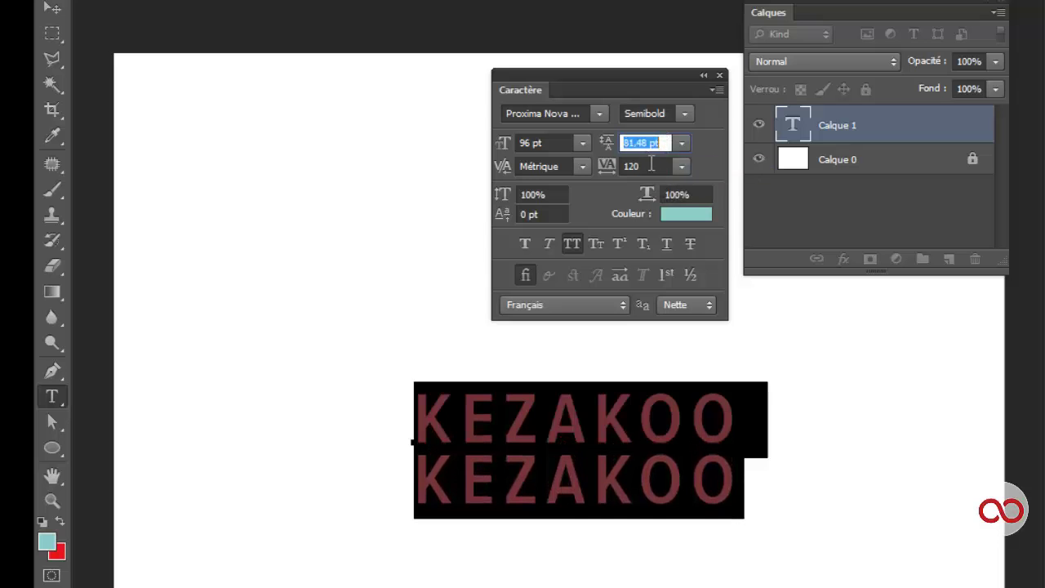
pyautogui.click(650, 164)
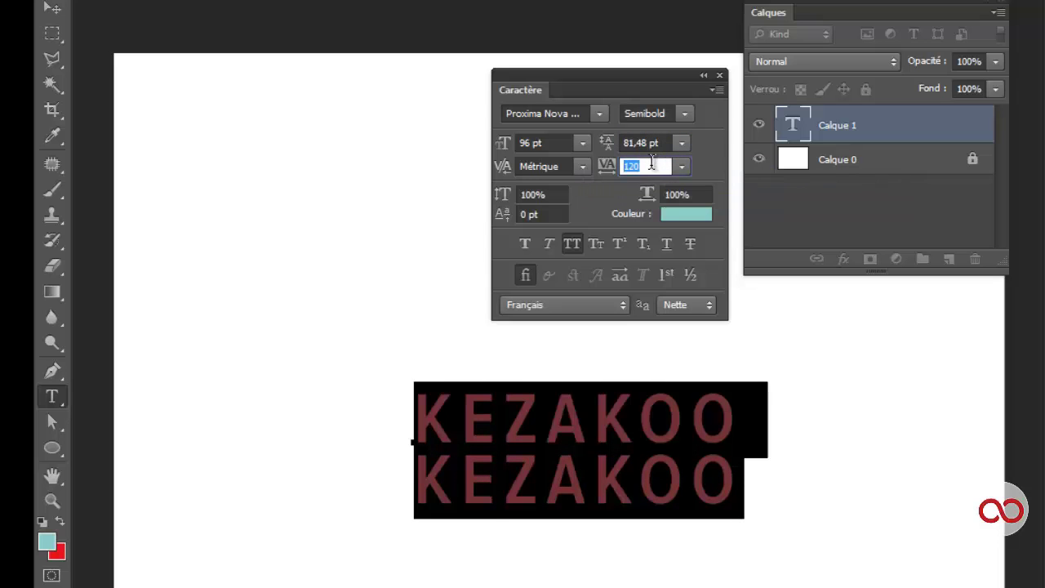
pyautogui.scroll(6, 653, 172)
pyautogui.scroll(4, 653, 172)
pyautogui.scroll(-9, 653, 171)
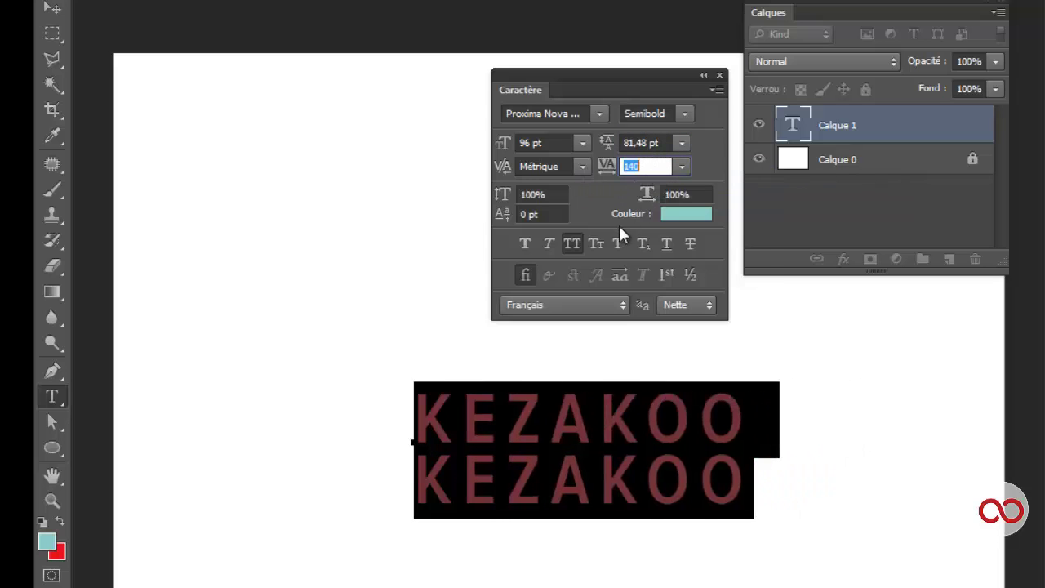
# Set the horizontal scale of the text to 104%
pyautogui.click(522, 195)
pyautogui.click(559, 193)
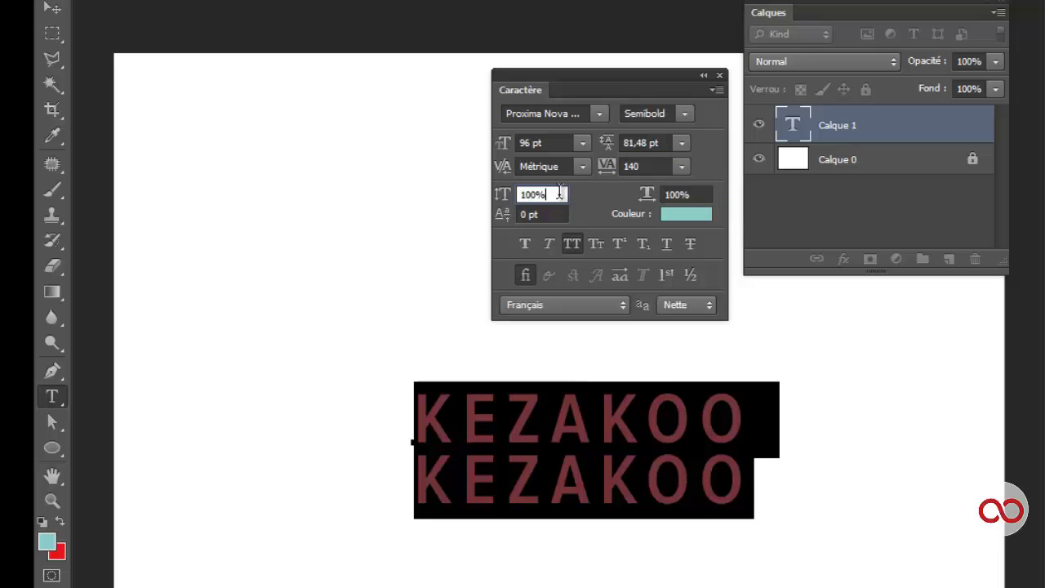
pyautogui.doubleClick(550, 195)
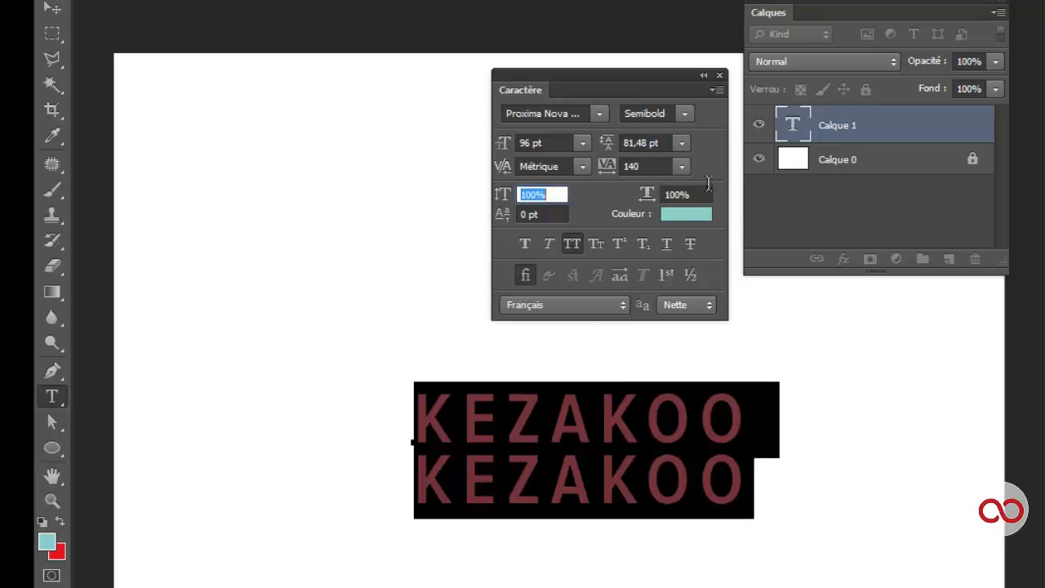
pyautogui.click(697, 195)
pyautogui.press('Up')
pyautogui.press('Up')
pyautogui.press('Up')
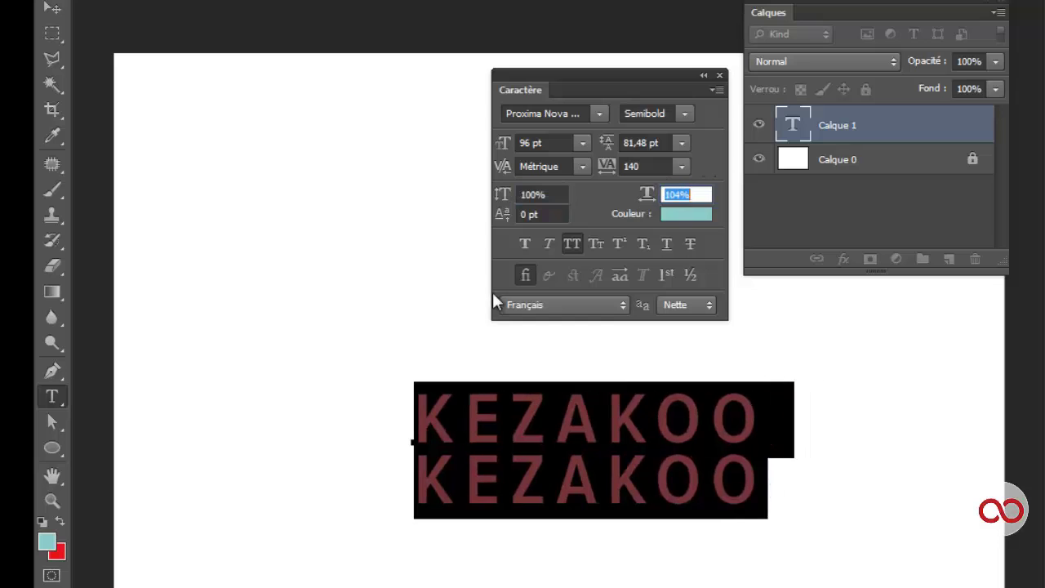
pyautogui.press('Up')
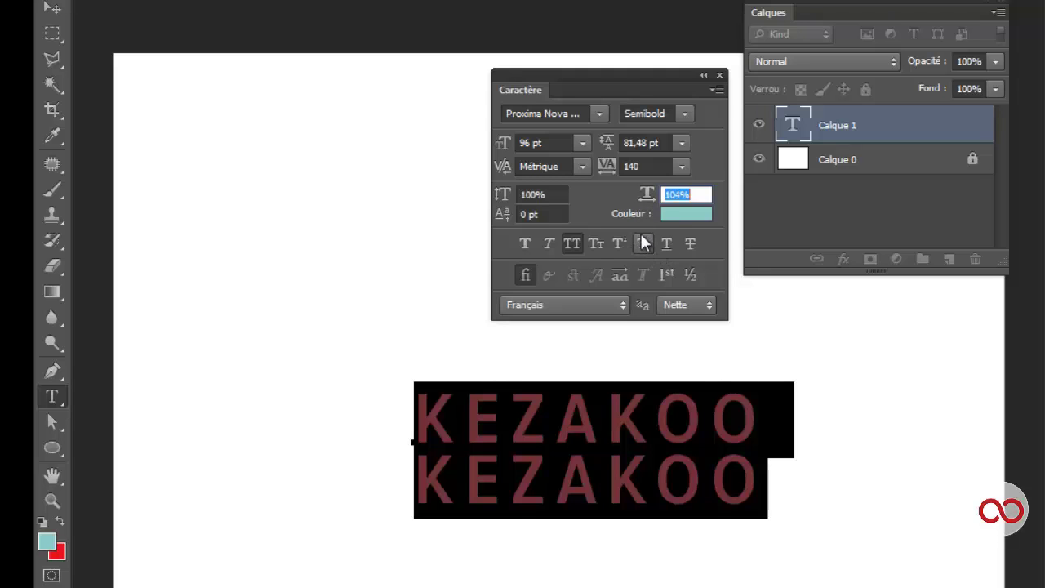
# Try faux bold and italic, then leave the text in small caps
pyautogui.click(527, 244)
pyautogui.click(549, 245)
pyautogui.click(524, 245)
pyautogui.click(595, 243)
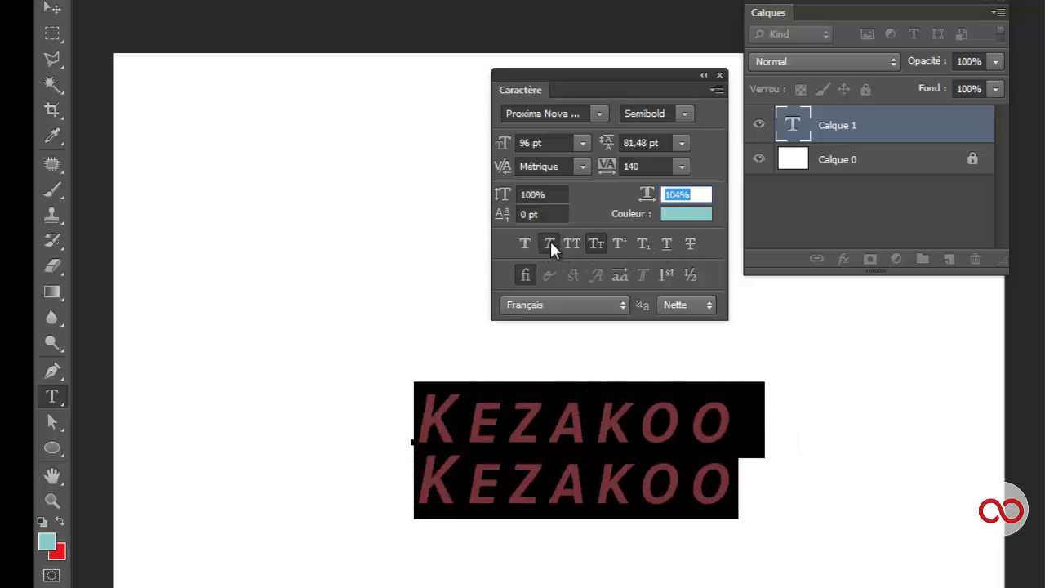
pyautogui.click(548, 245)
pyautogui.click(596, 243)
pyautogui.click(596, 244)
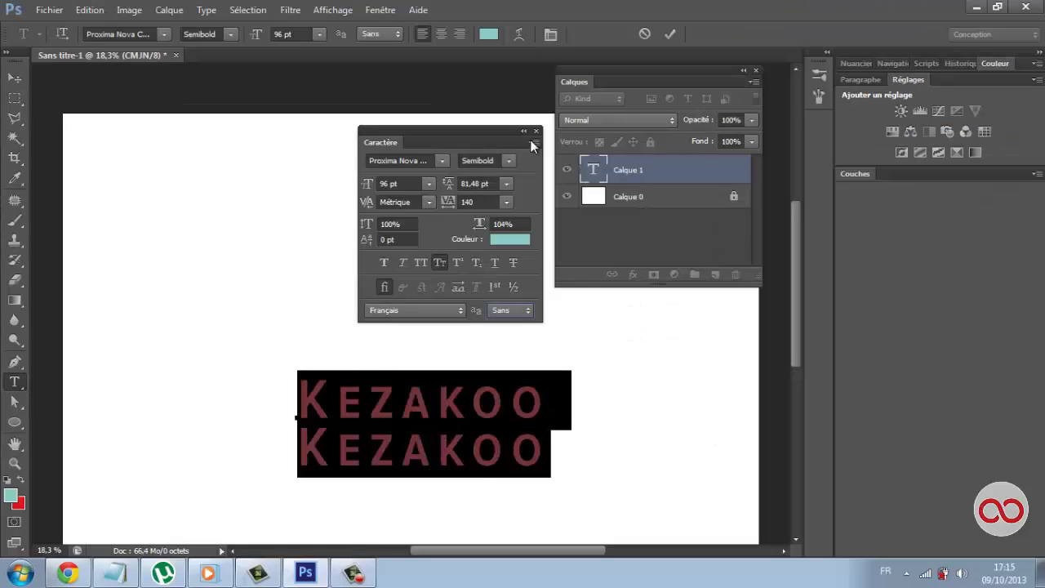
# Close the Character panel, float the Paragraph panel and delete the two-line KEZAKOO layer
pyautogui.click(536, 132)
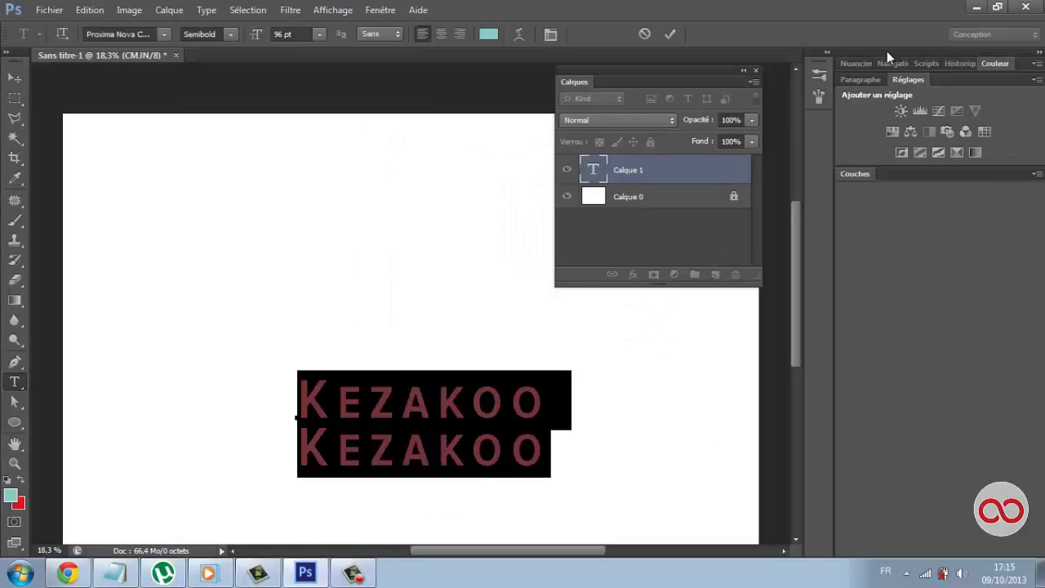
pyautogui.moveTo(560, 454); pyautogui.dragTo(457, 290)
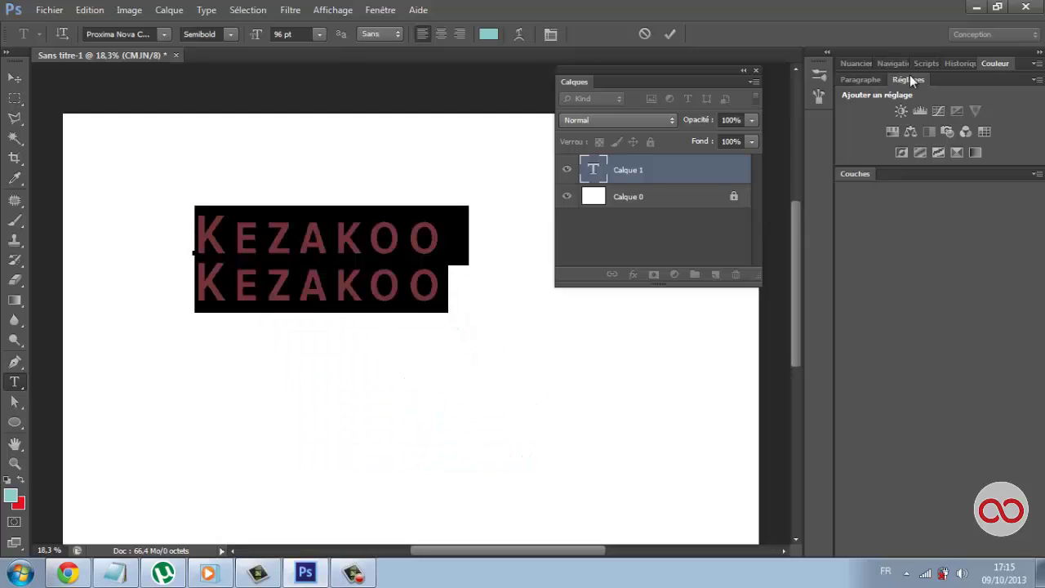
pyautogui.click(875, 80)
pyautogui.moveTo(857, 77); pyautogui.dragTo(535, 142)
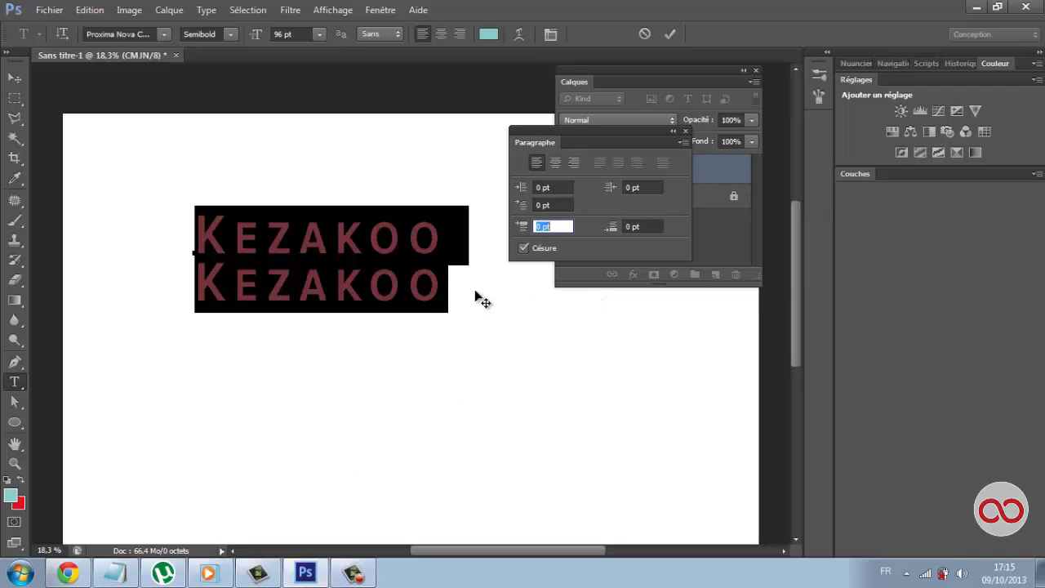
pyautogui.click(718, 178)
pyautogui.press('Delete')
# Draw a paragraph text box filled with repeated KEZAKOO lines and widen it
pyautogui.moveTo(194, 229)
pyautogui.mouseDown()
pyautogui.moveTo(430, 487)
pyautogui.moveTo(469, 493)
pyautogui.mouseUp()
pyautogui.write('KEZA')
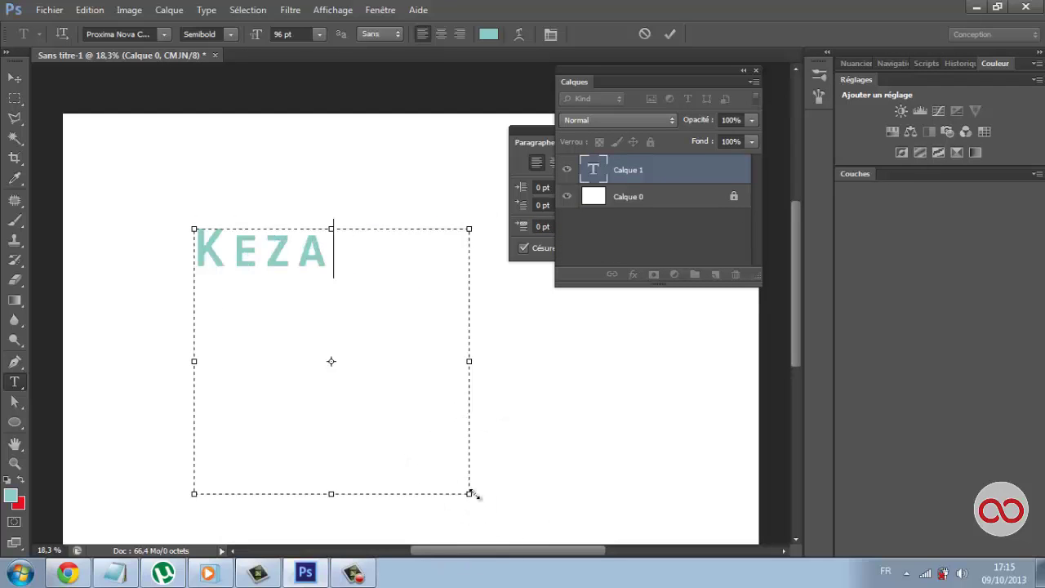
pyautogui.write('KOO')
pyautogui.hotkey('ctrl', 'a')
pyautogui.hotkey('ctrl', 'c')
pyautogui.hotkey('ctrl', 'v')
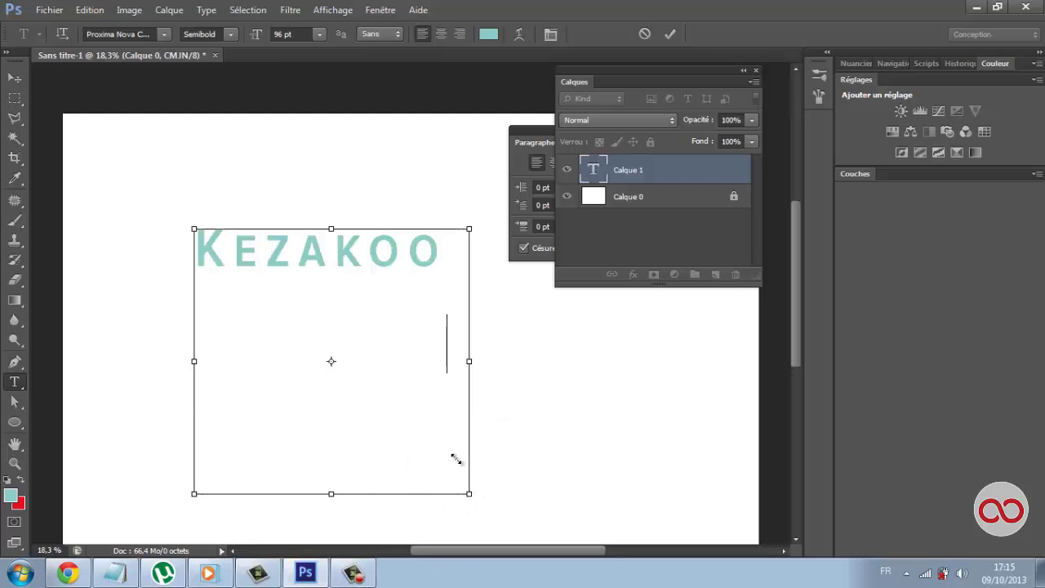
pyautogui.press('Return')
pyautogui.hotkey('ctrl', 'v')
pyautogui.press('Return')
pyautogui.hotkey('ctrl', 'v')
pyautogui.press('Return')
pyautogui.hotkey('ctrl', 'v')
pyautogui.hotkey('ctrl', 'a')
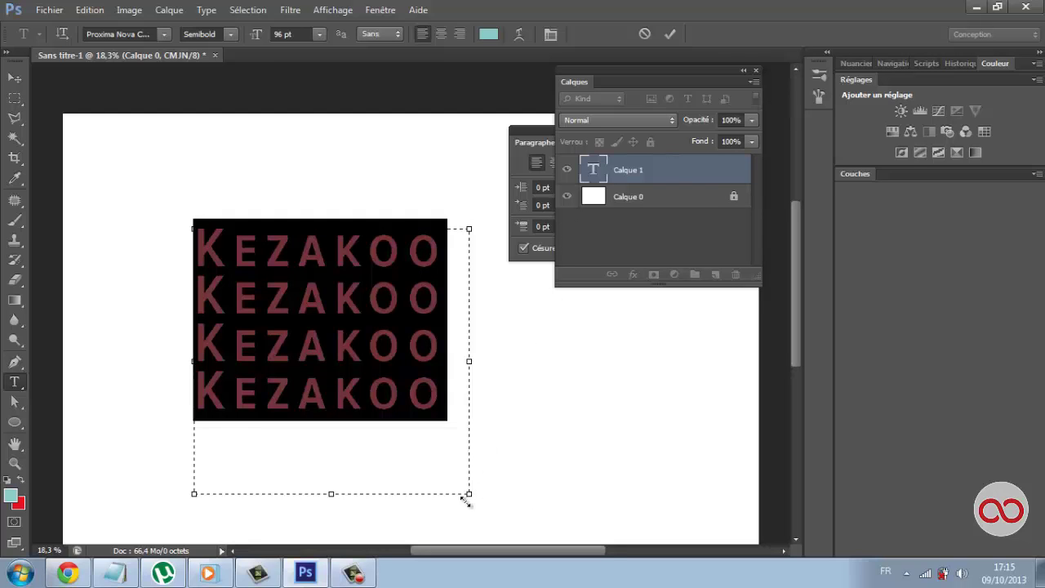
pyautogui.moveTo(469, 494); pyautogui.dragTo(596, 493)
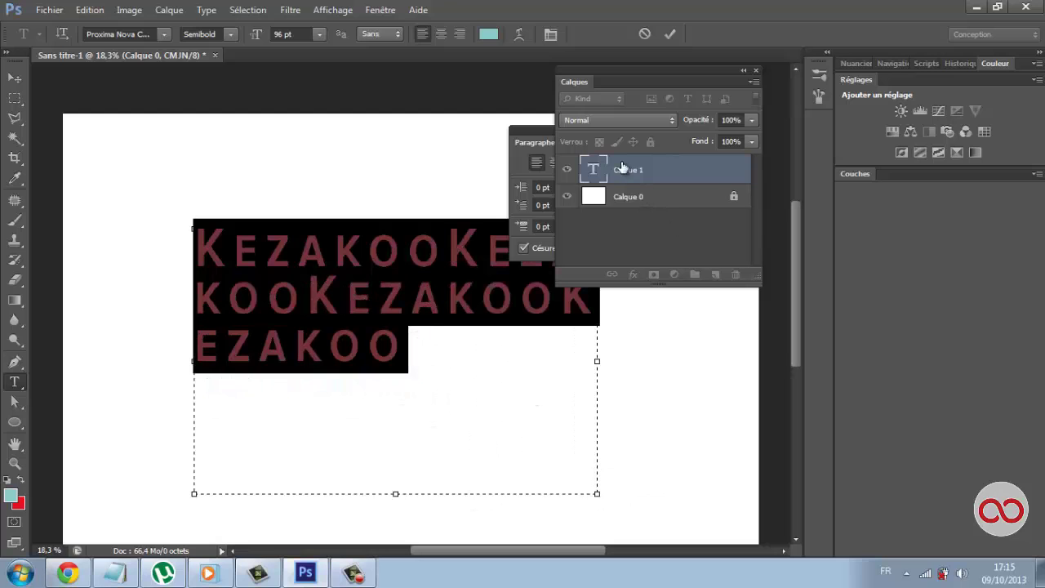
# Test centre, justify variants and left alignment on the paragraph text
pyautogui.moveTo(547, 135); pyautogui.dragTo(635, 131)
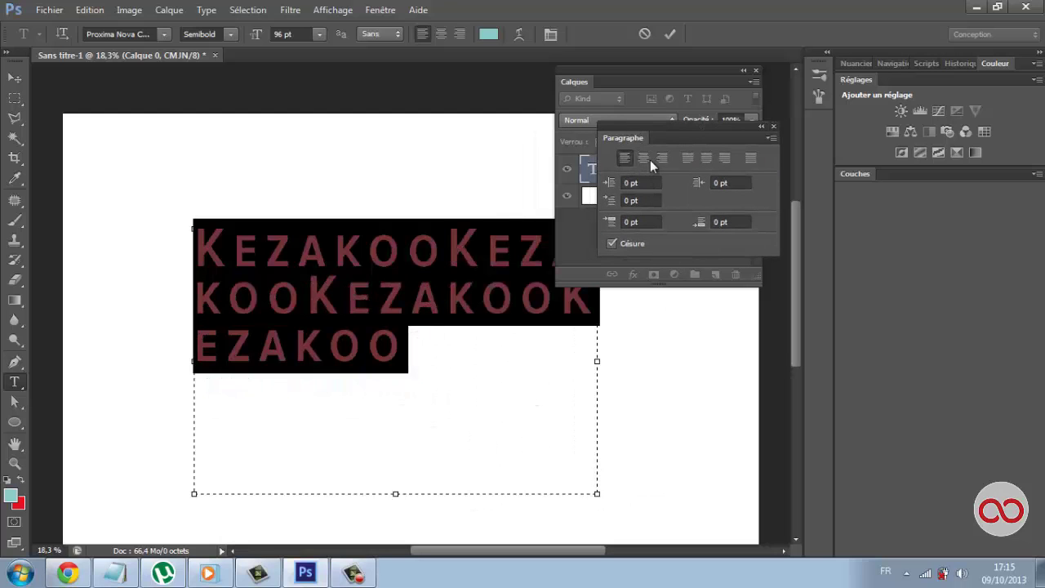
pyautogui.click(644, 158)
pyautogui.moveTo(604, 482); pyautogui.dragTo(507, 515)
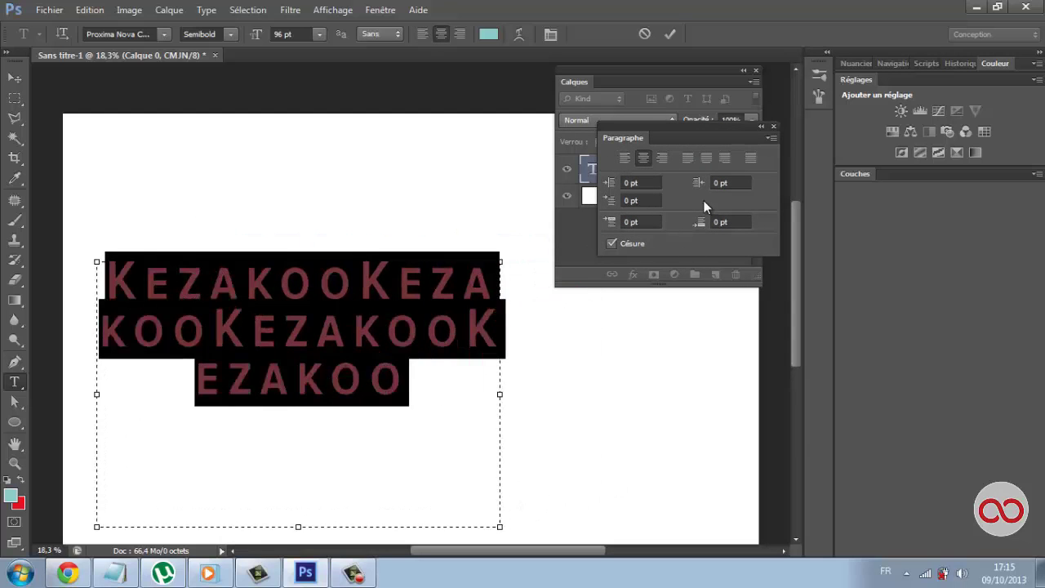
pyautogui.click(693, 157)
pyautogui.click(706, 158)
pyautogui.click(724, 158)
pyautogui.click(750, 157)
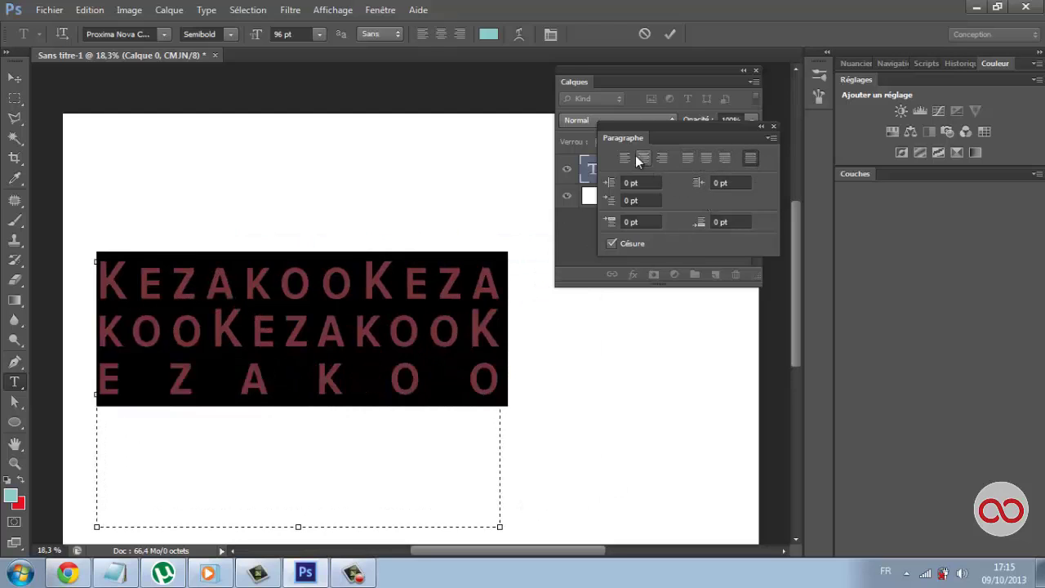
pyautogui.click(625, 157)
# Close the Paragraph panel, commit the text and select the Calque 0 layer
pyautogui.click(773, 126)
pyautogui.click(483, 421)
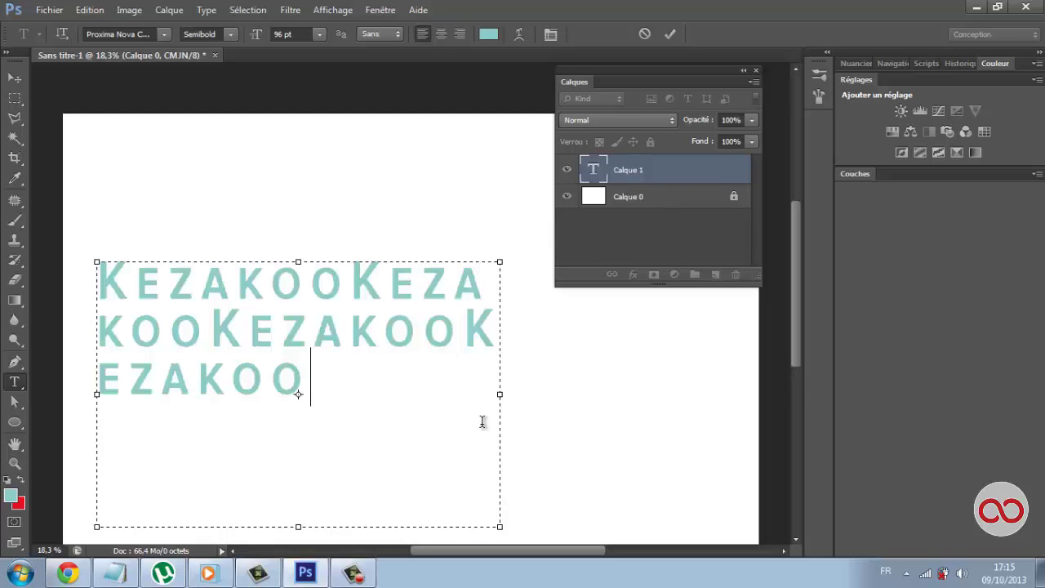
pyautogui.click(625, 214)
pyautogui.click(633, 195)
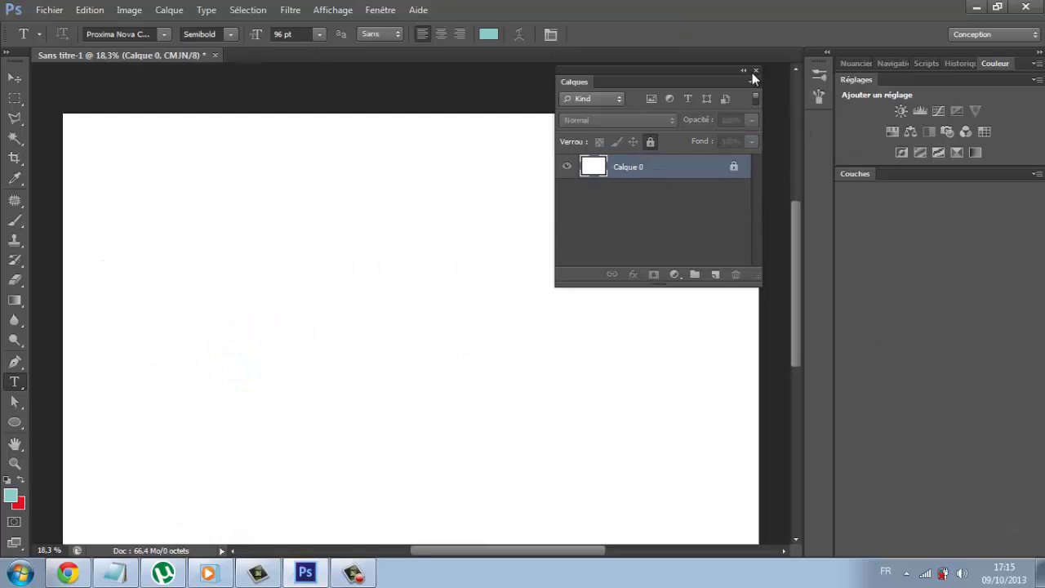
# Close the Channels panel and float the Adjustments panel over the canvas
pyautogui.moveTo(855, 173); pyautogui.dragTo(802, 166)
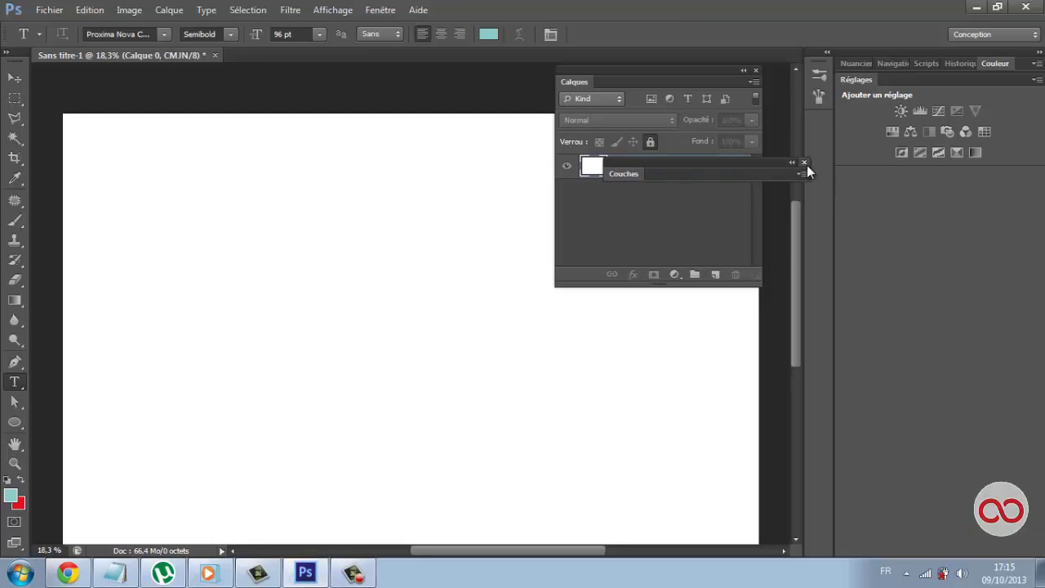
pyautogui.click(804, 163)
pyautogui.moveTo(857, 79)
pyautogui.mouseDown()
pyautogui.moveTo(352, 142)
pyautogui.moveTo(163, 106)
pyautogui.mouseUp()
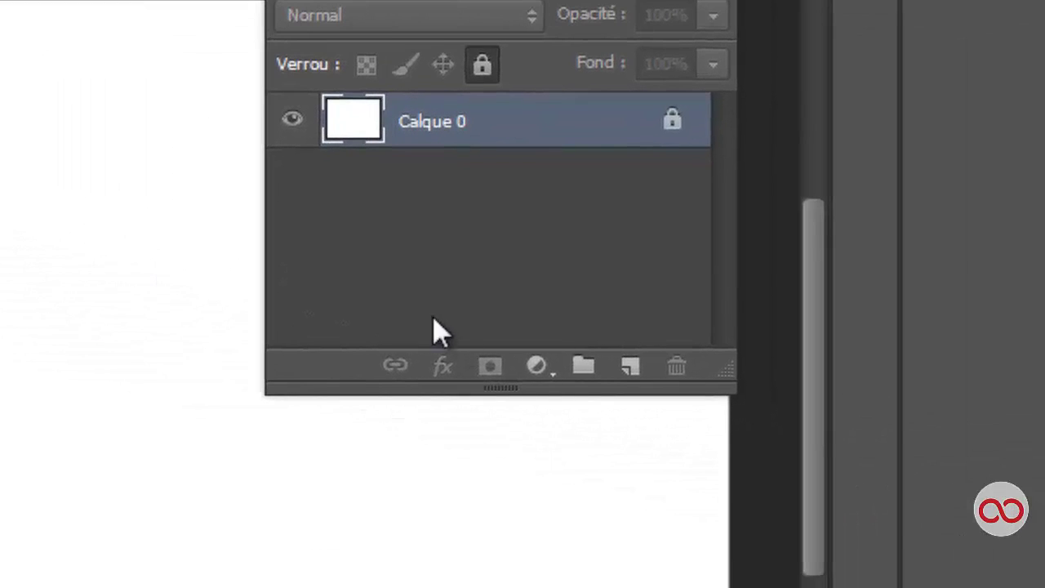
pyautogui.click(536, 365)
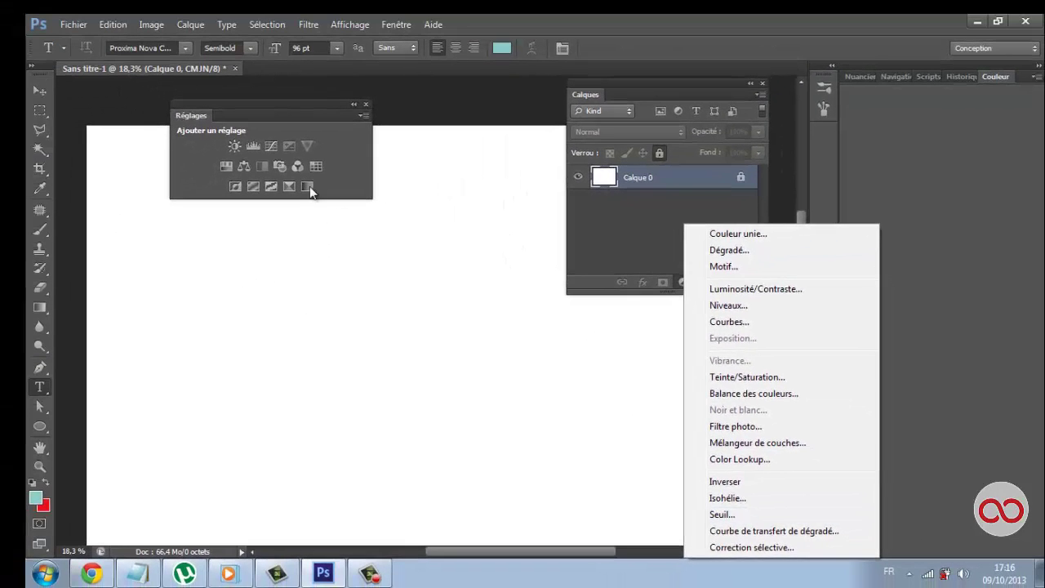
pyautogui.click(340, 136)
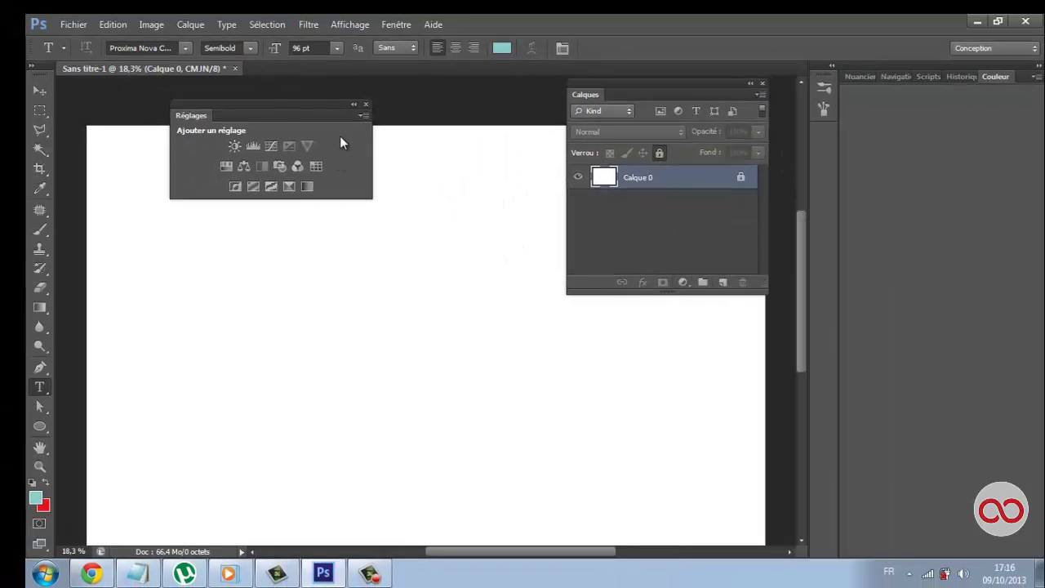
pyautogui.moveTo(302, 112); pyautogui.dragTo(296, 162)
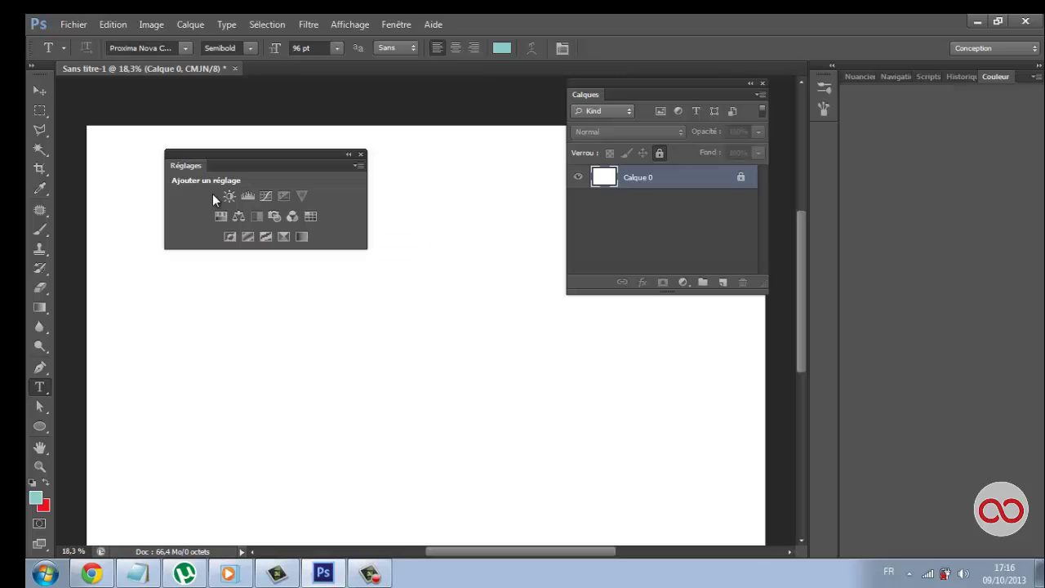
# Add a Brightness/Contrast adjustment layer, then delete it
pyautogui.click(230, 196)
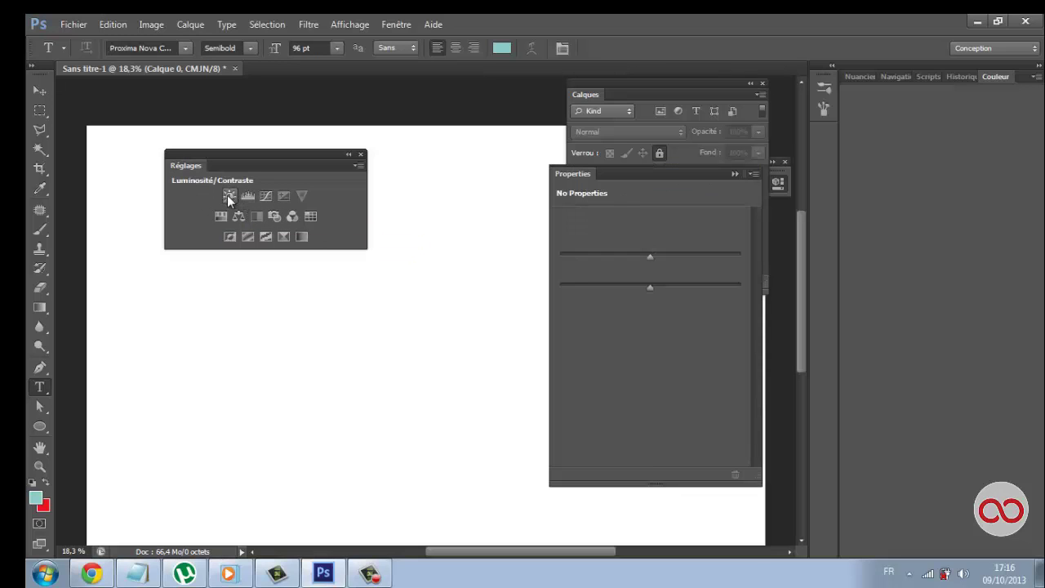
pyautogui.moveTo(581, 174); pyautogui.dragTo(413, 155)
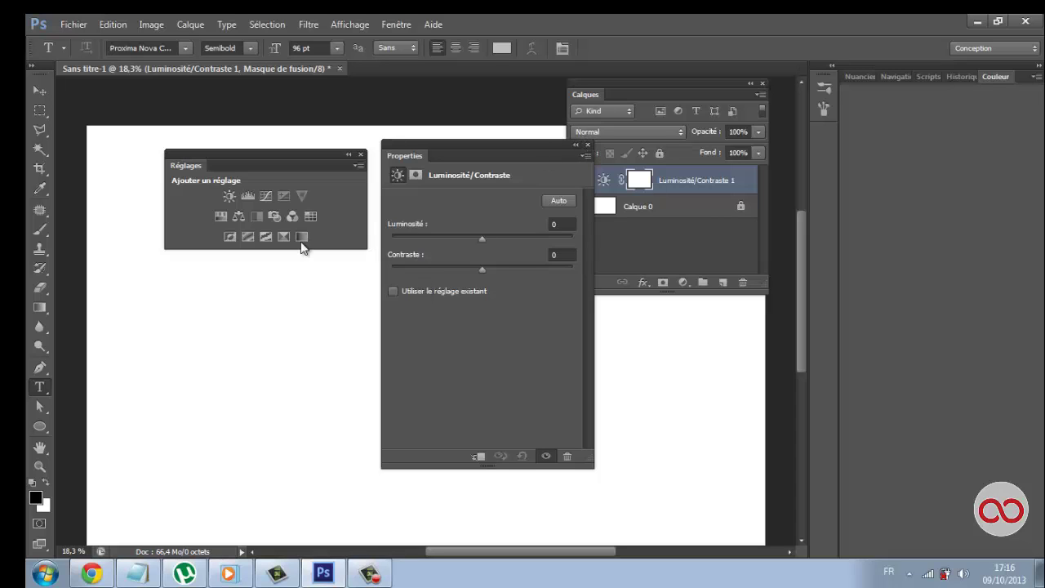
pyautogui.click(586, 146)
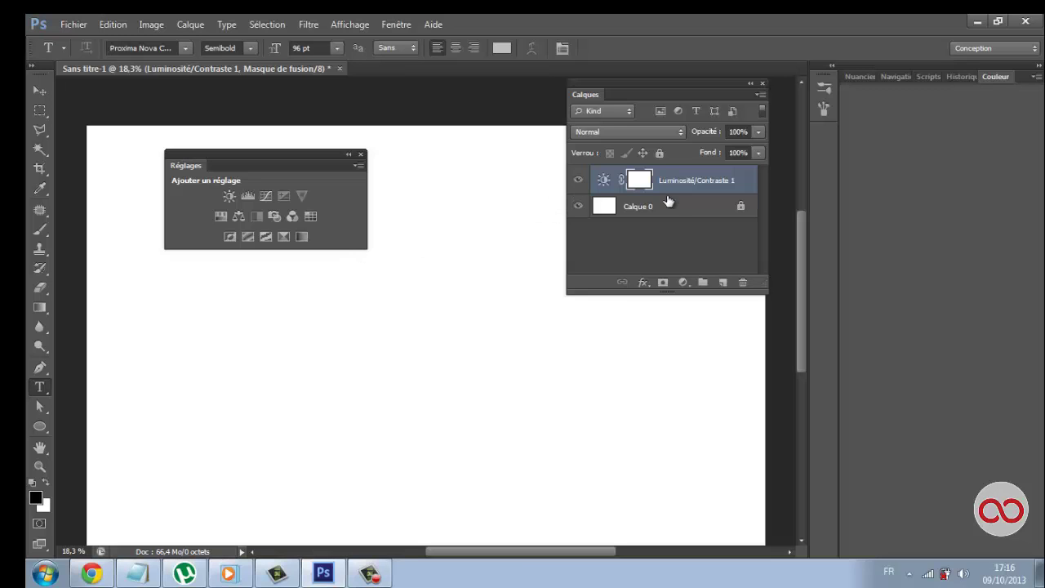
pyautogui.press('Delete')
# Add a new Brightness/Contrast layer set to contrast 44 and brightness 4
pyautogui.click(230, 196)
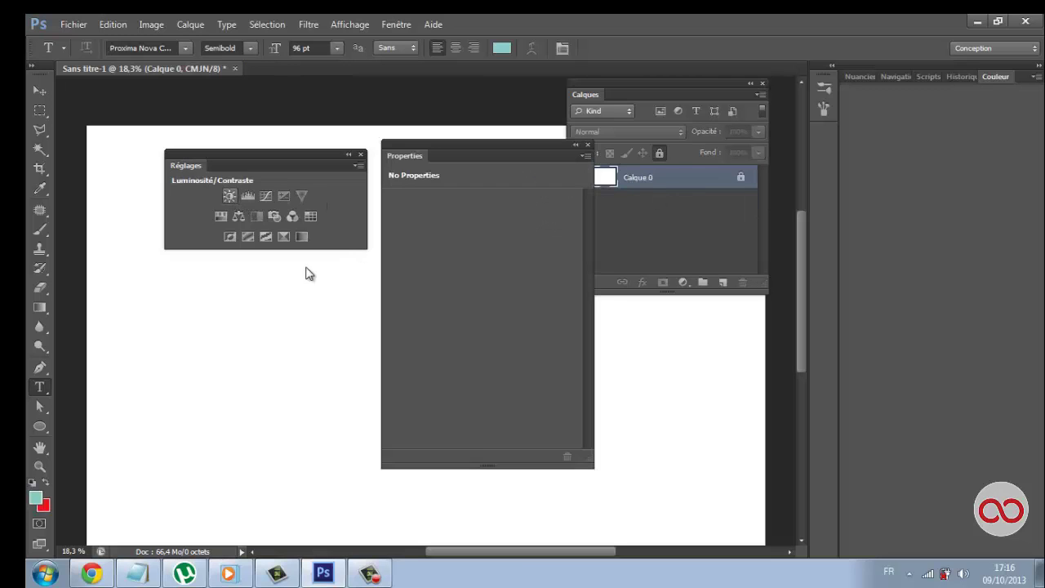
pyautogui.moveTo(520, 153); pyautogui.dragTo(450, 154)
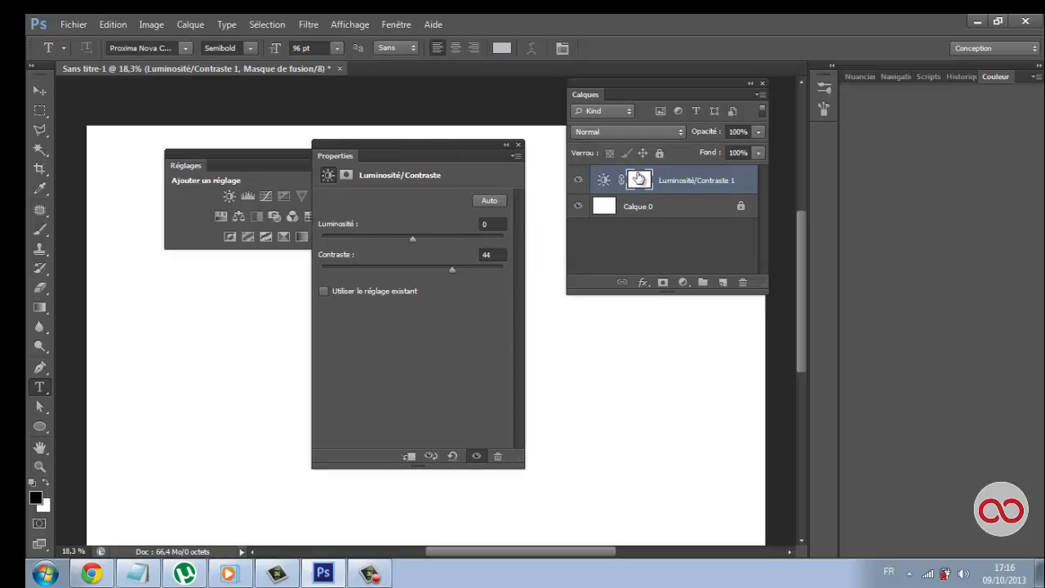
pyautogui.click(697, 189)
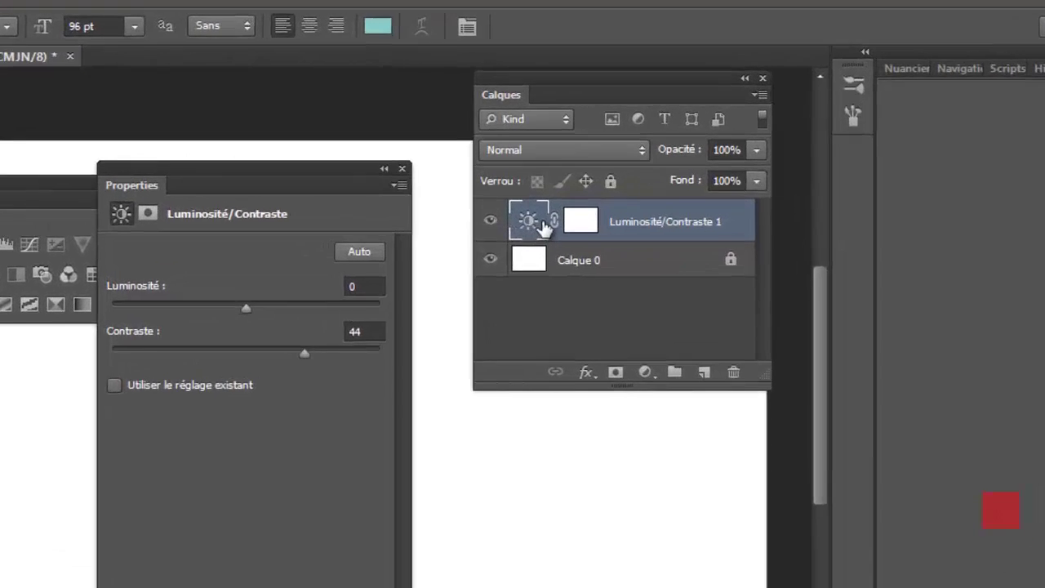
pyautogui.keyDown('ctrl'); pyautogui.click(604, 181); pyautogui.keyUp('ctrl')
pyautogui.click(430, 280)
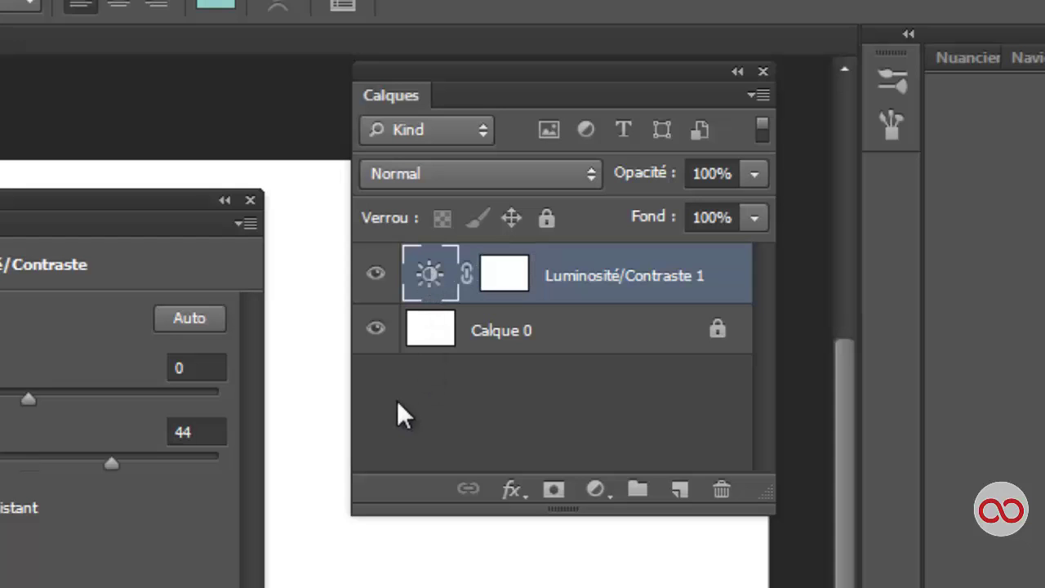
pyautogui.moveTo(35, 399); pyautogui.dragTo(58, 397)
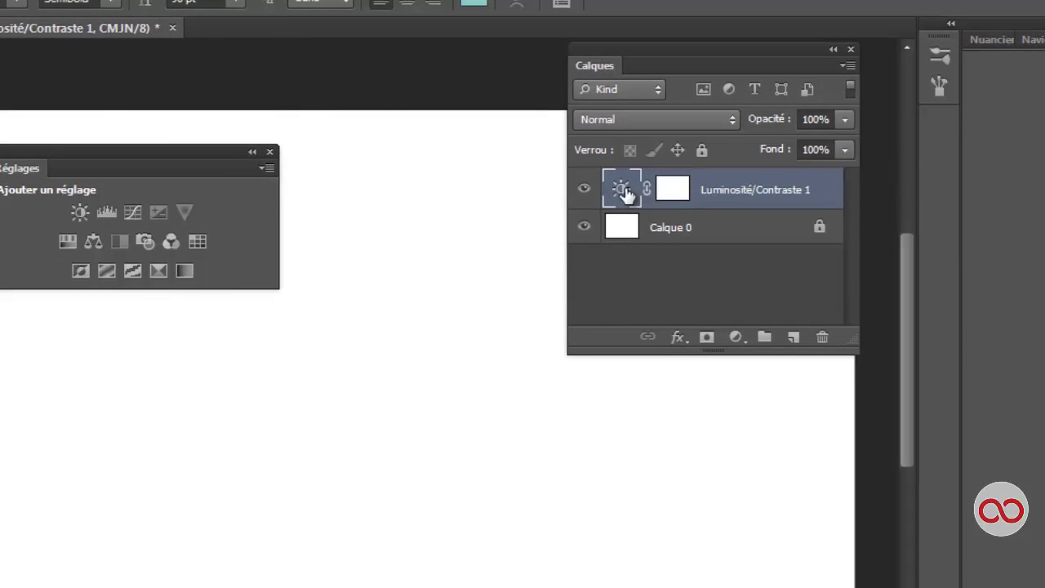
pyautogui.click(621, 189)
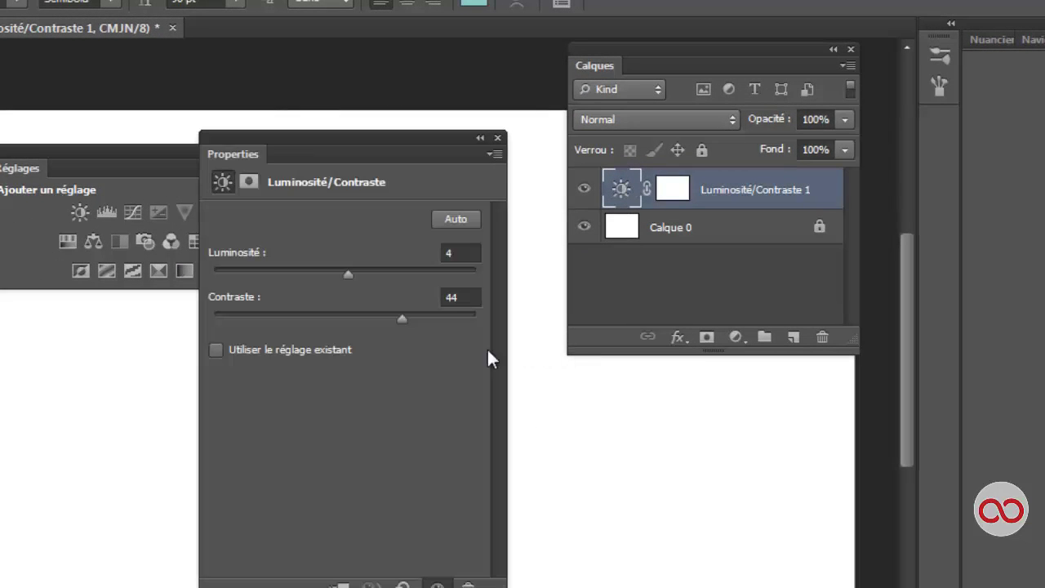
pyautogui.click(498, 137)
pyautogui.click(670, 189)
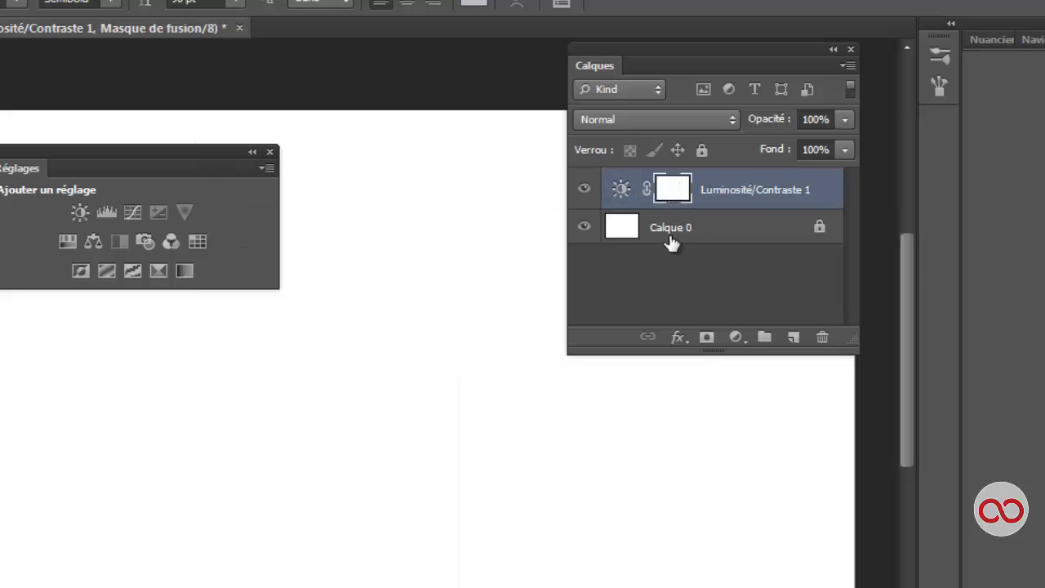
# Close the Adjustments and Layers panels and float the Colour panel
pyautogui.click(269, 152)
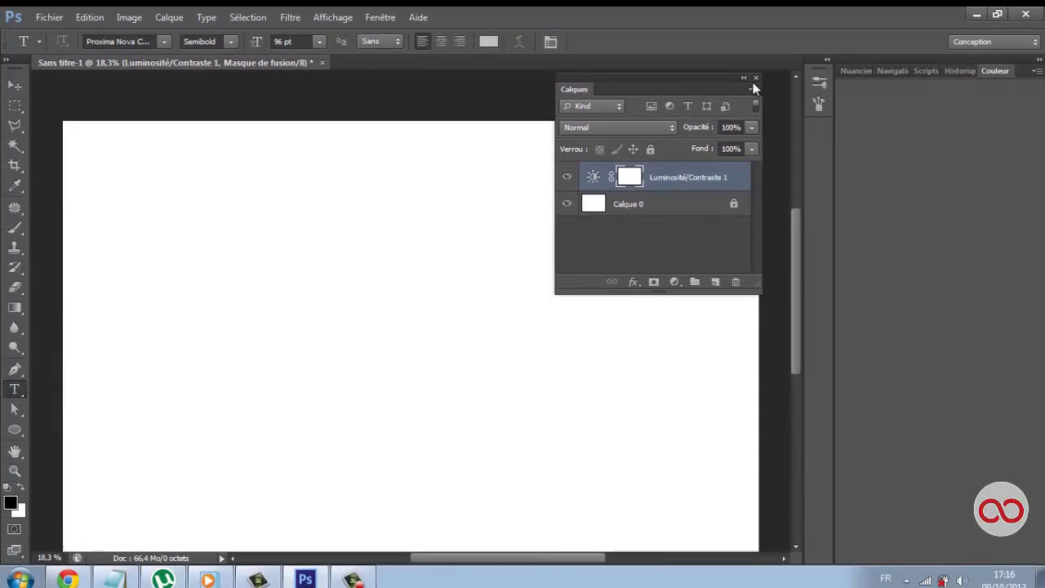
pyautogui.click(755, 78)
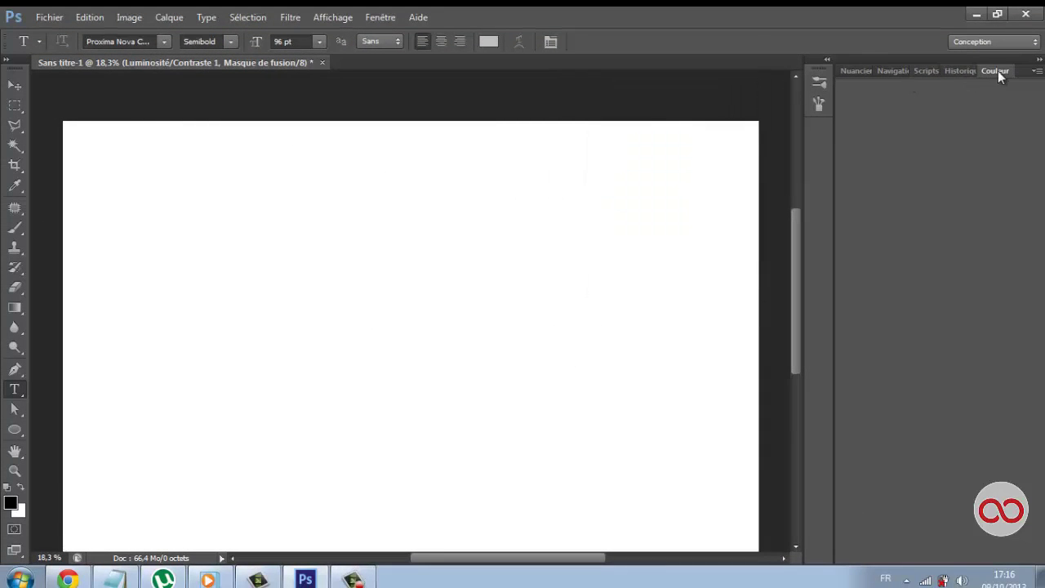
pyautogui.moveTo(994, 70)
pyautogui.mouseDown()
pyautogui.moveTo(275, 236)
pyautogui.moveTo(254, 161)
pyautogui.mouseUp()
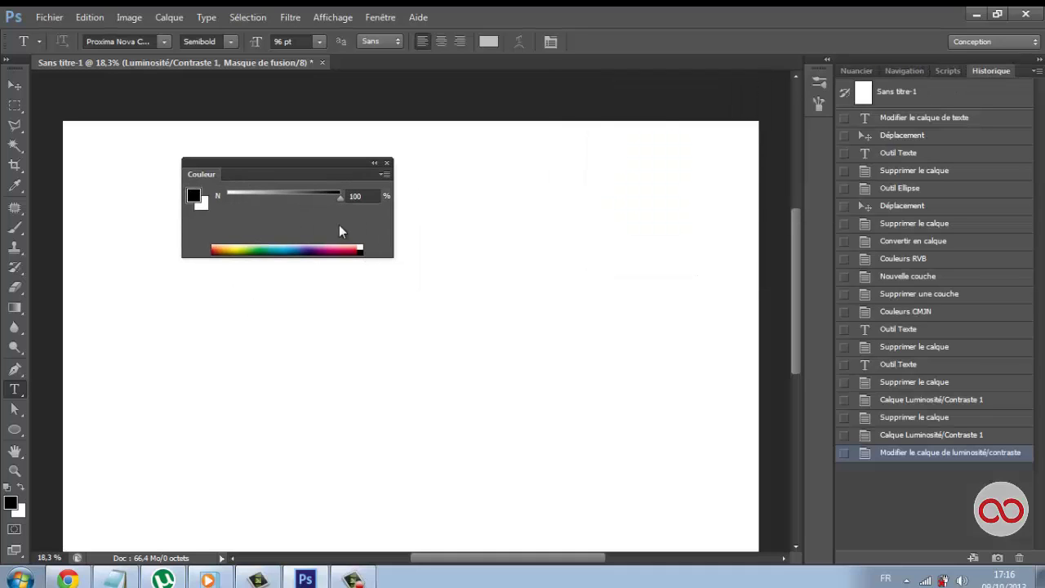
# Pick a grey foreground, float the Swatches panel and choose a 90% black swatch
pyautogui.click(251, 245)
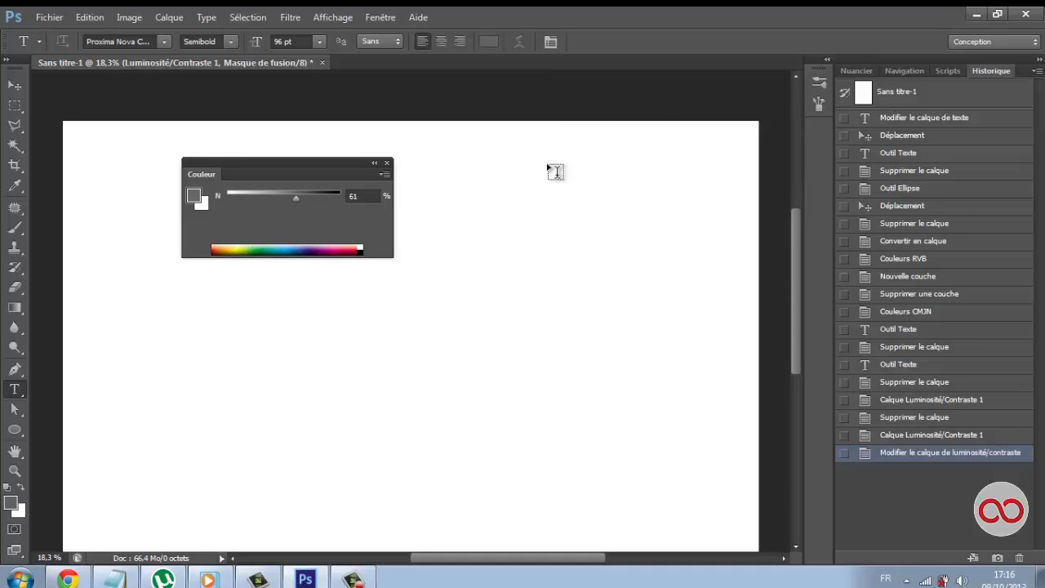
pyautogui.click(951, 71)
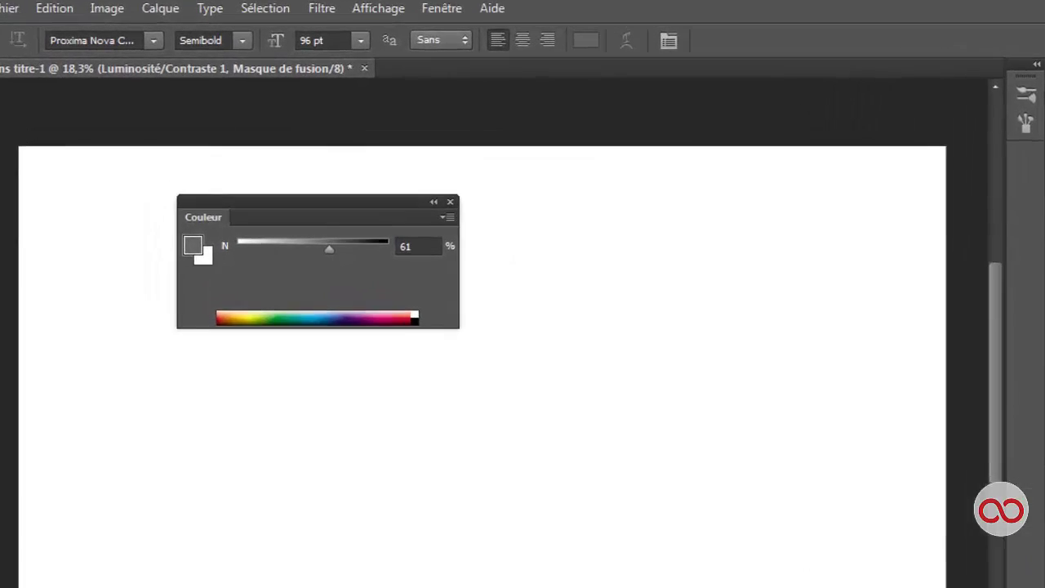
pyautogui.moveTo(856, 71); pyautogui.dragTo(345, 226)
pyautogui.click(507, 366)
# Try several grey swatches as foreground, cancelling two new-swatch prompts
pyautogui.click(576, 385)
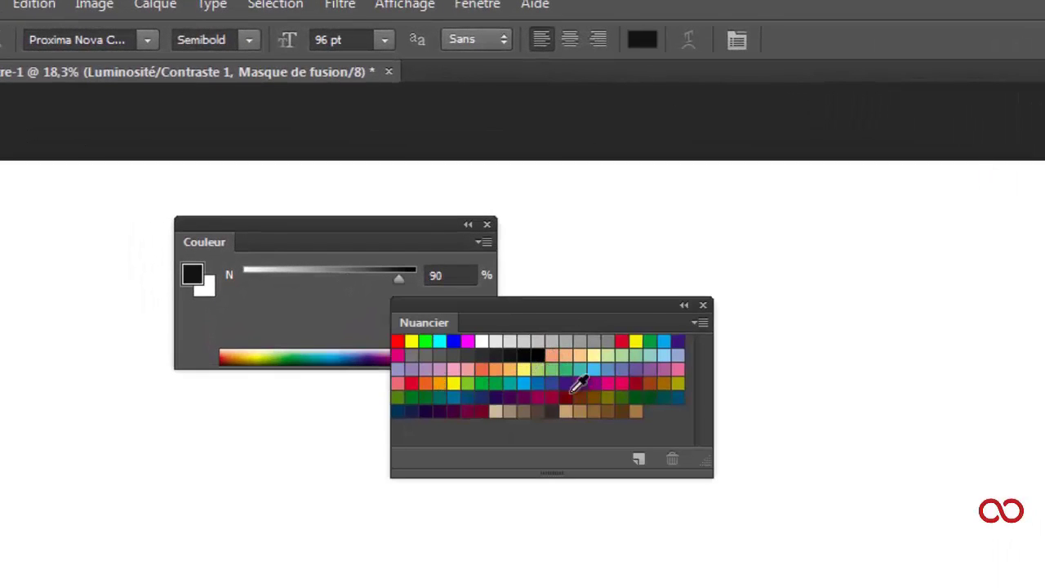
pyautogui.click(450, 375)
pyautogui.click(535, 368)
pyautogui.click(646, 429)
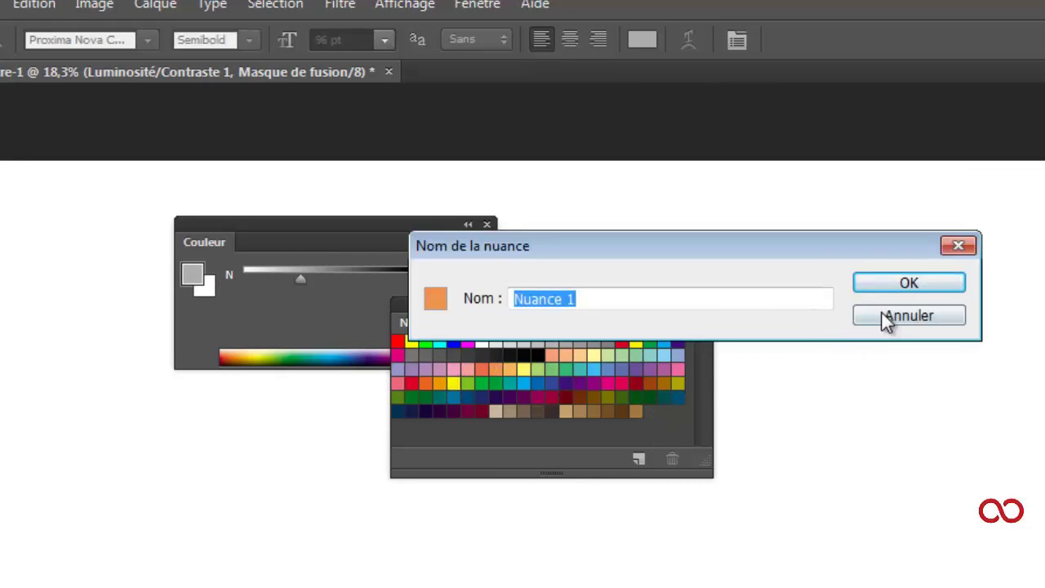
pyautogui.click(886, 318)
pyautogui.click(658, 428)
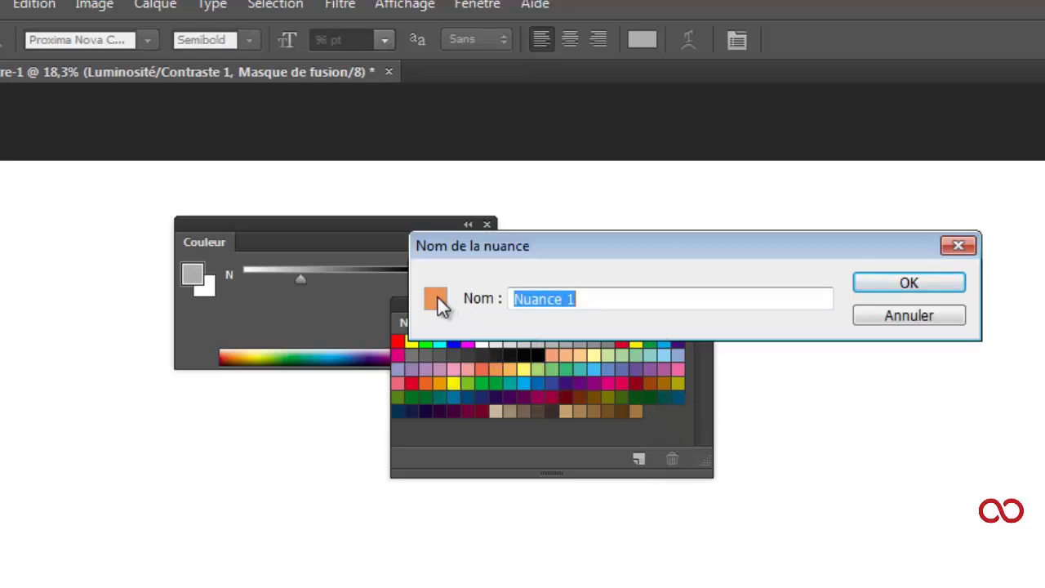
pyautogui.click(898, 317)
# Browse the Swatches flyout without choosing, then close the Swatches panel
pyautogui.click(695, 323)
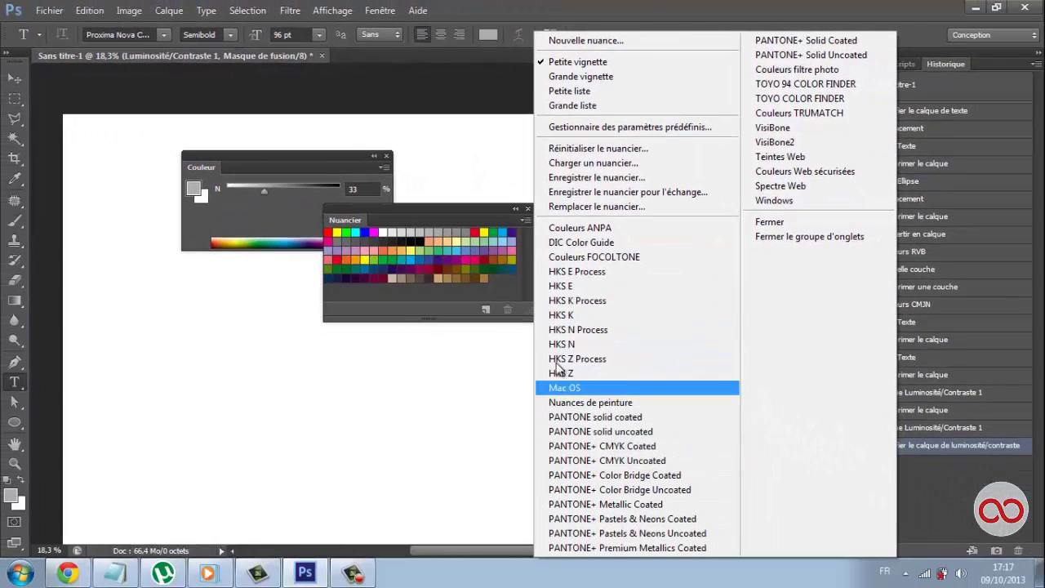
pyautogui.click(530, 219)
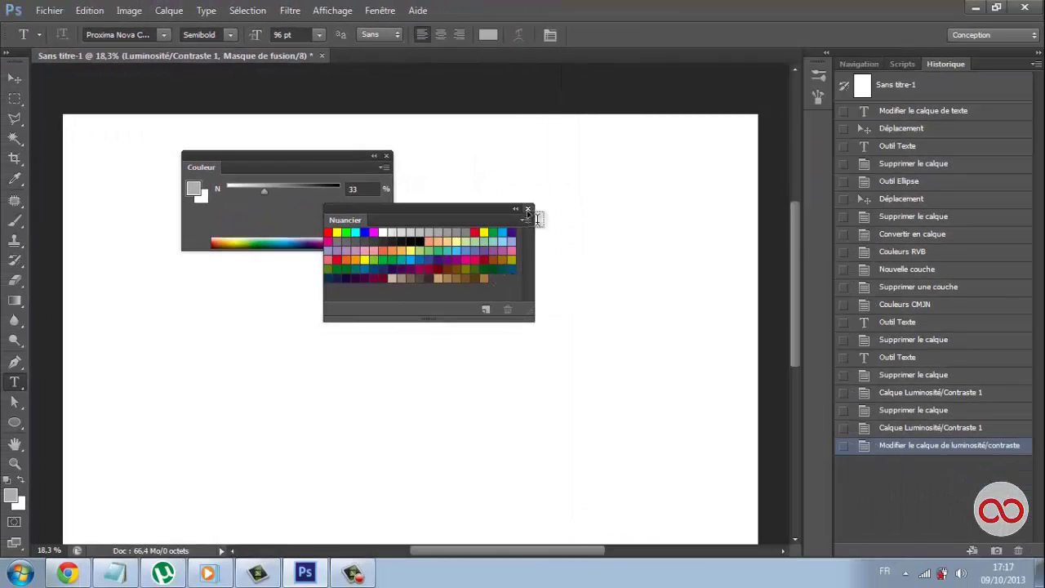
pyautogui.click(527, 209)
# Float the Navigation panel, draw an orange circle with the Ellipse tool and move it right
pyautogui.moveTo(867, 63); pyautogui.dragTo(452, 96)
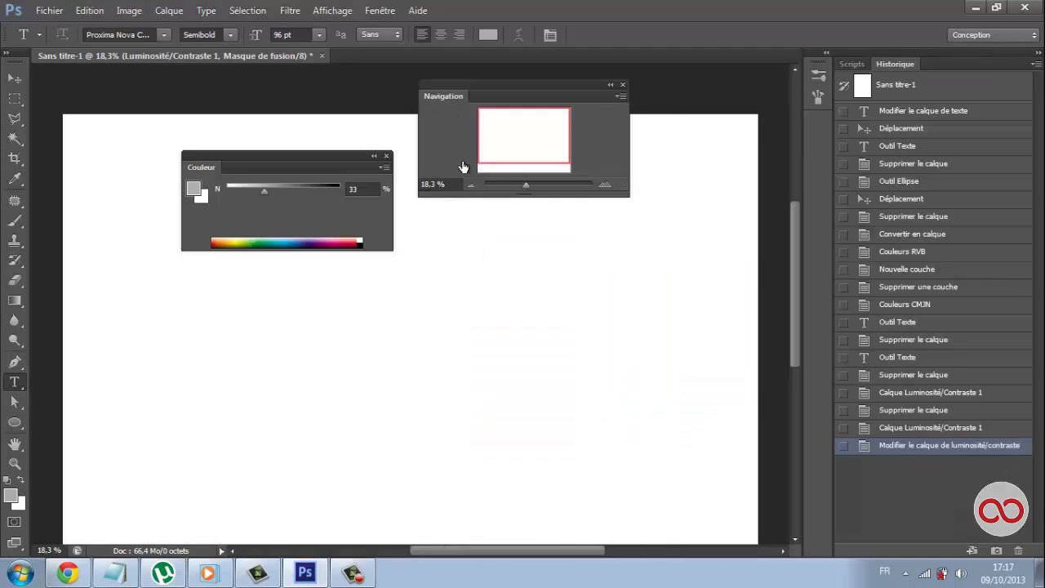
pyautogui.click(17, 419)
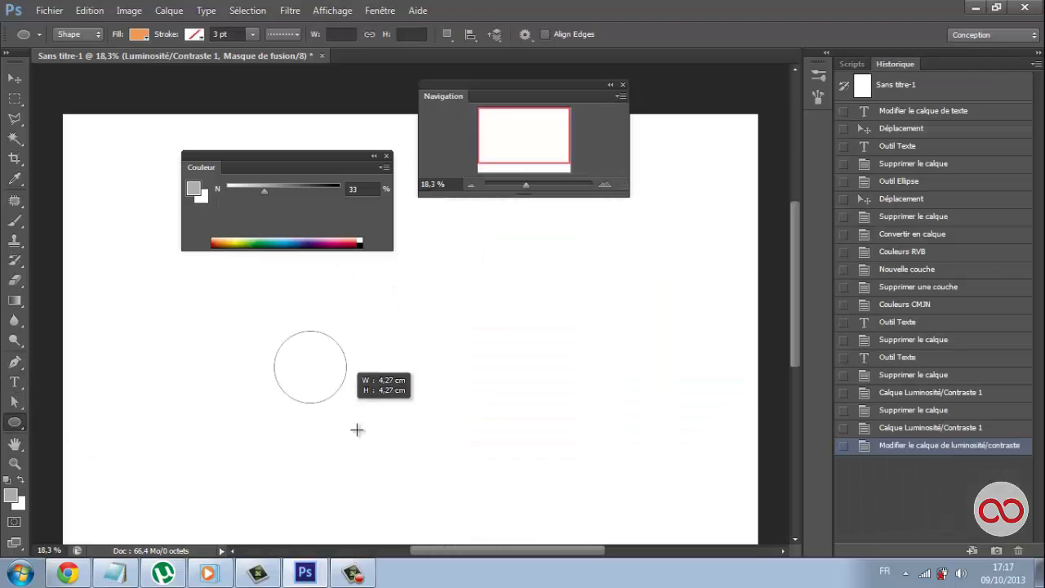
pyautogui.moveTo(310, 365); pyautogui.dragTo(384, 438)
pyautogui.press('v')
pyautogui.moveTo(364, 392)
pyautogui.mouseDown()
pyautogui.moveTo(513, 393)
pyautogui.moveTo(549, 415)
pyautogui.mouseUp()
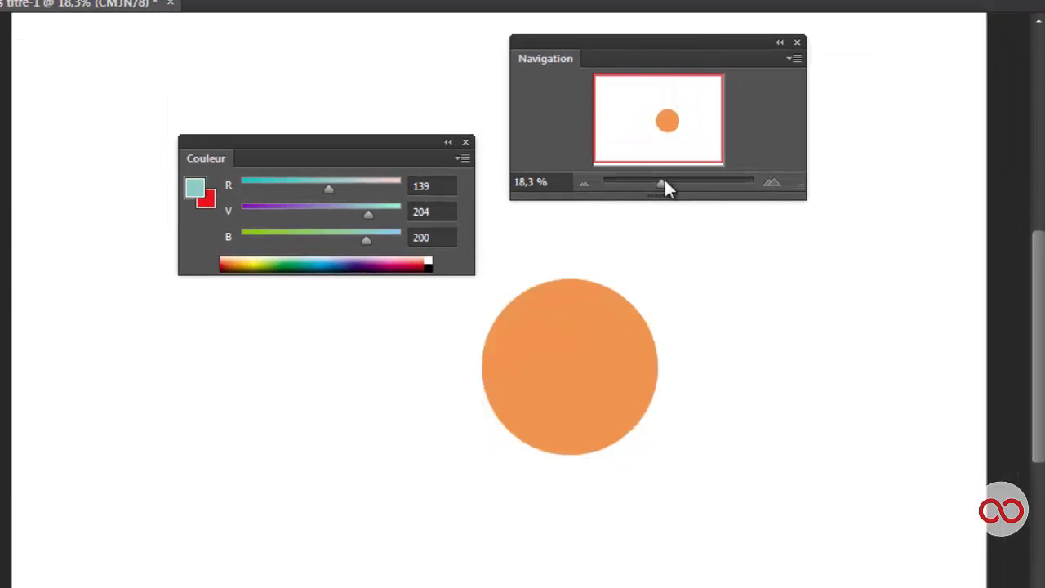
# Zoom to about 259% via Navigation, close that panel, and delete the circle's layer
pyautogui.moveTo(665, 187)
pyautogui.mouseDown()
pyautogui.moveTo(694, 182)
pyautogui.moveTo(610, 125)
pyautogui.moveTo(677, 123)
pyautogui.mouseUp()
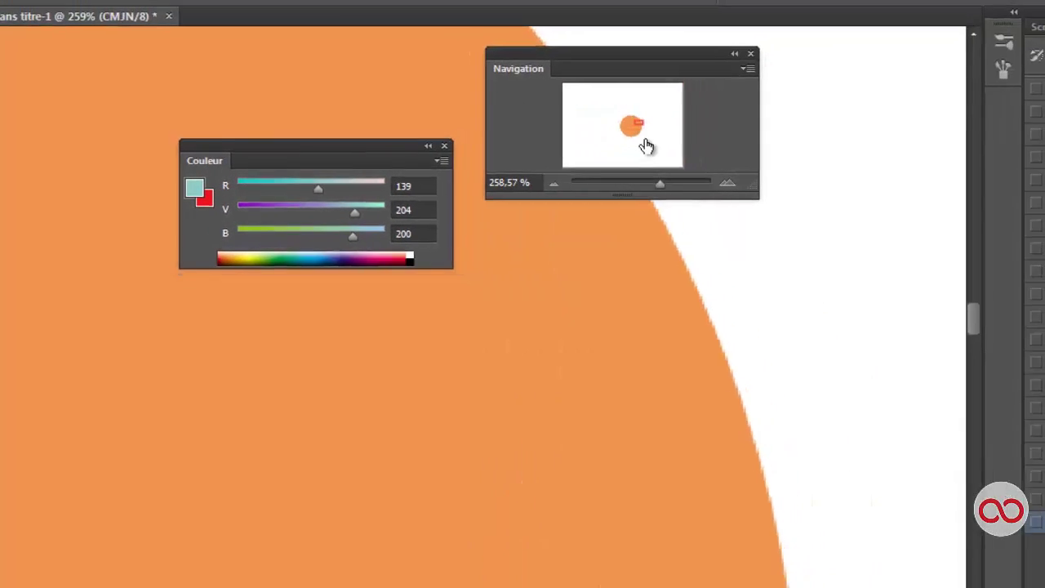
pyautogui.moveTo(698, 183); pyautogui.dragTo(679, 183)
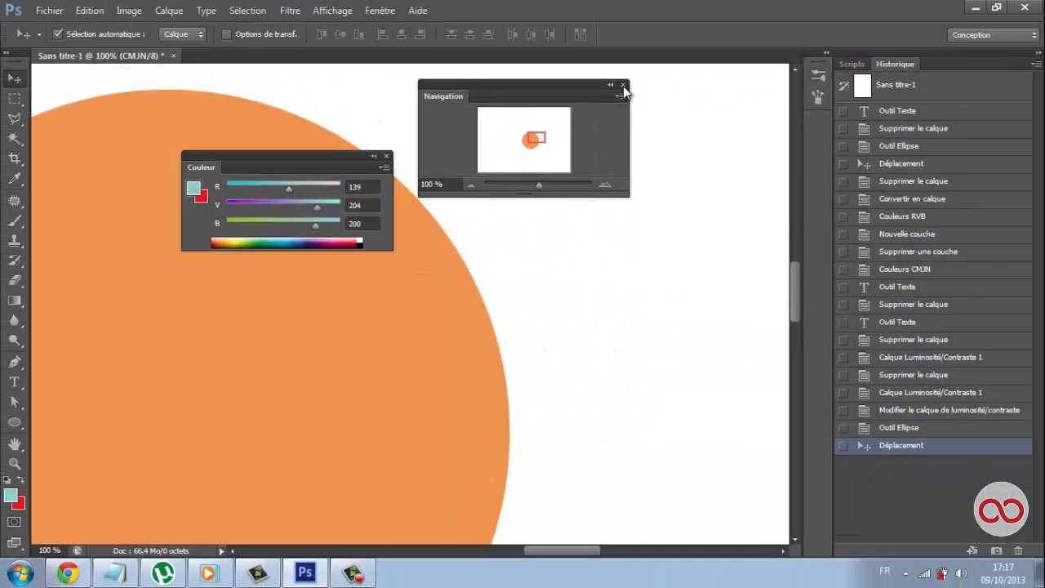
pyautogui.click(622, 85)
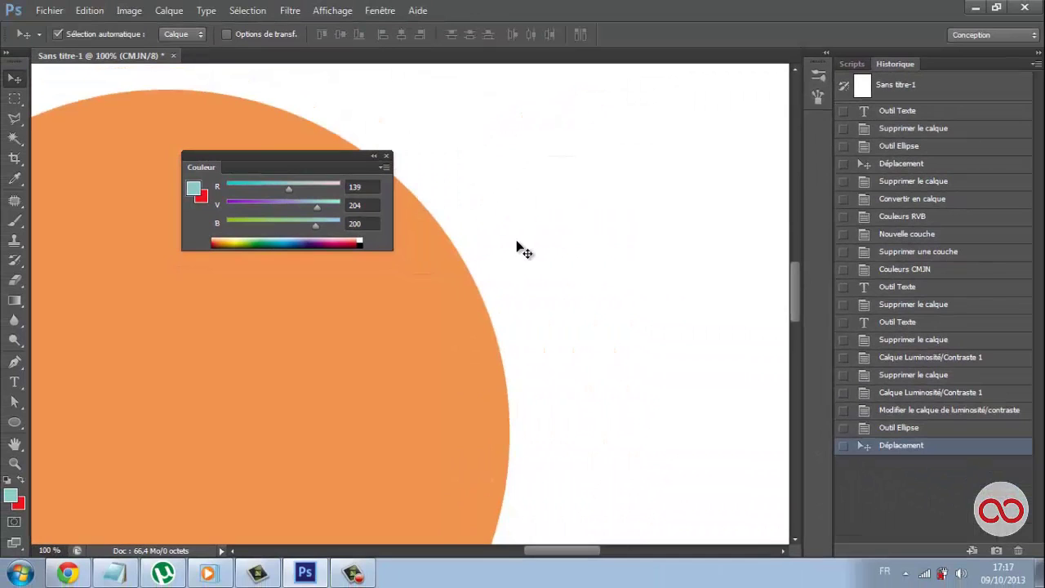
pyautogui.scroll(-3, 510, 245)
pyautogui.scroll(-2, 489, 285)
pyautogui.press('Delete')
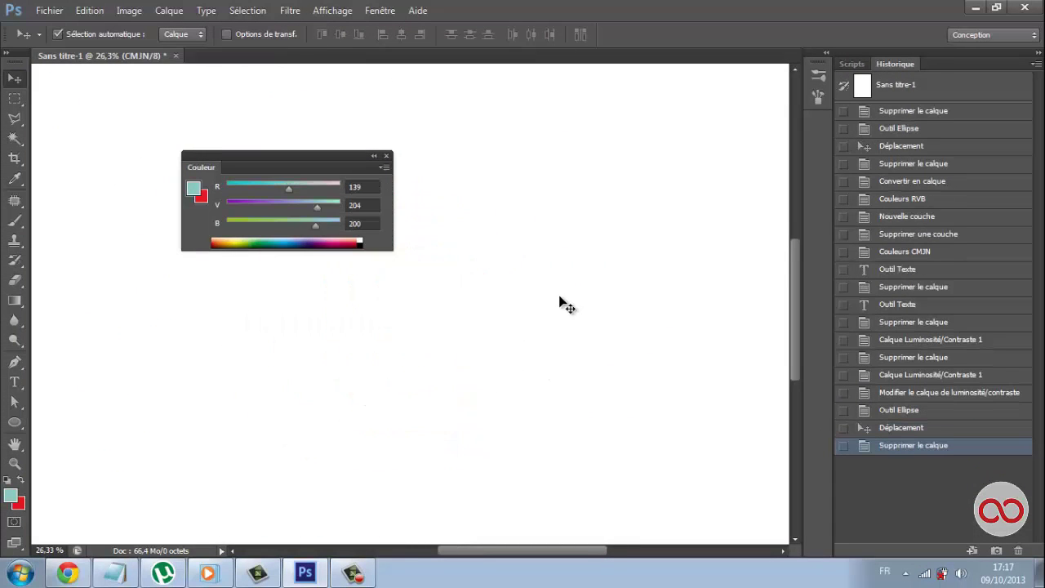
pyautogui.scroll(-2, 560, 303)
# Float the Historique panel and step through earlier states, ending on the second Supprimer le calque
pyautogui.moveTo(872, 67); pyautogui.dragTo(551, 114)
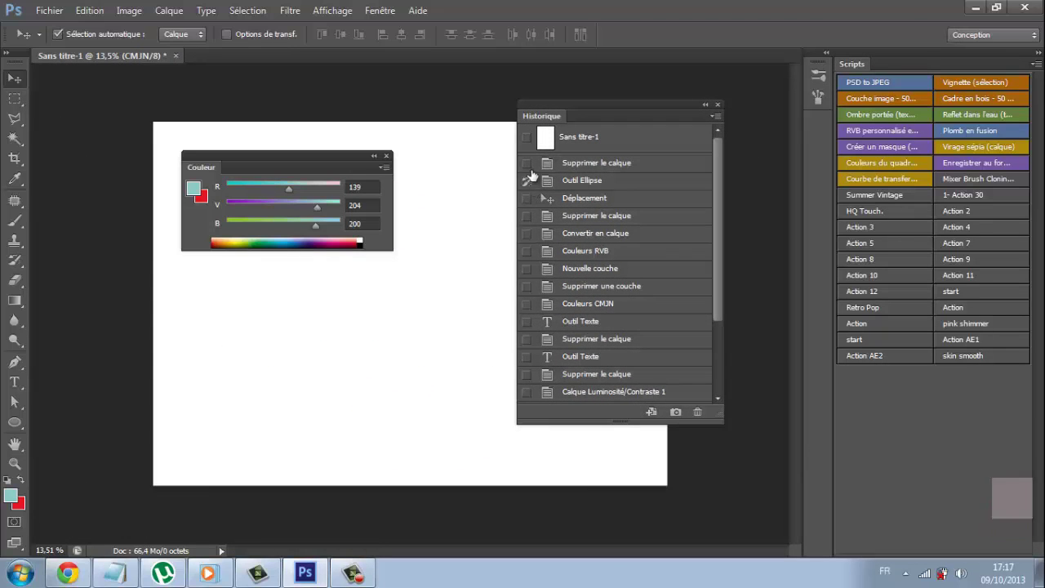
pyautogui.click(527, 163)
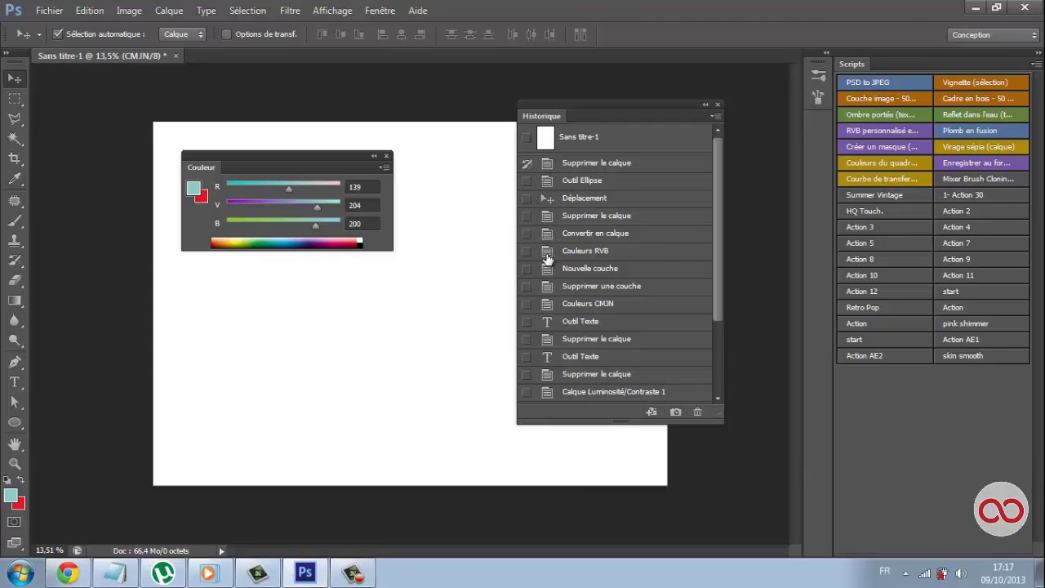
pyautogui.scroll(-2, 548, 256)
pyautogui.scroll(2, 562, 238)
pyautogui.click(593, 198)
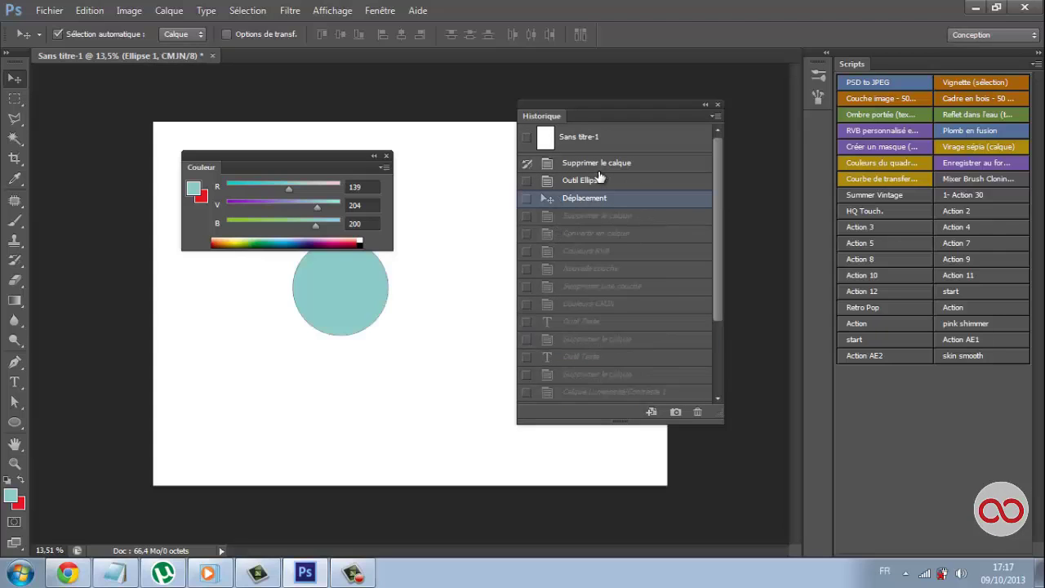
pyautogui.click(600, 163)
pyautogui.click(608, 253)
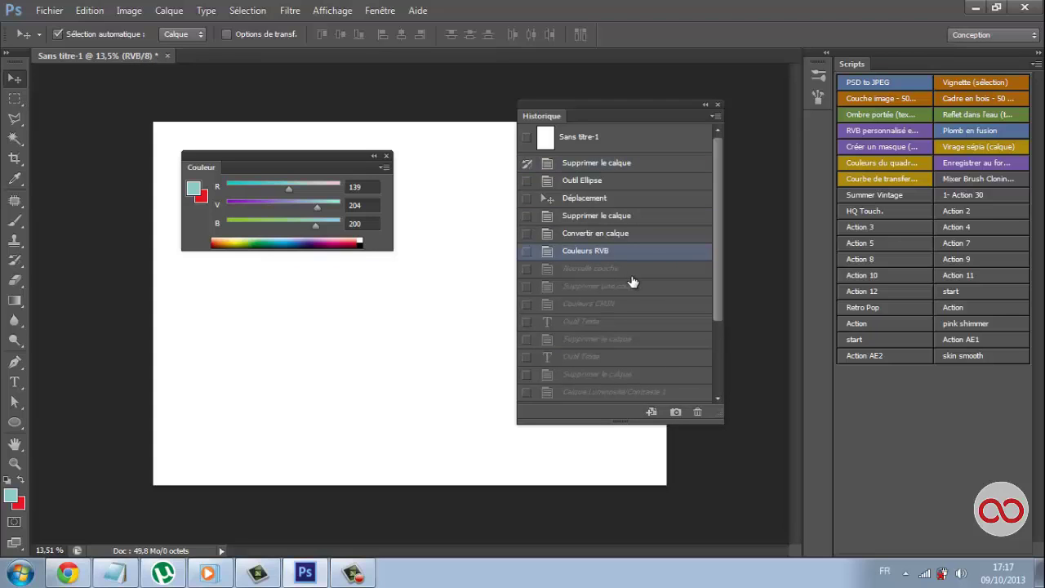
pyautogui.click(625, 214)
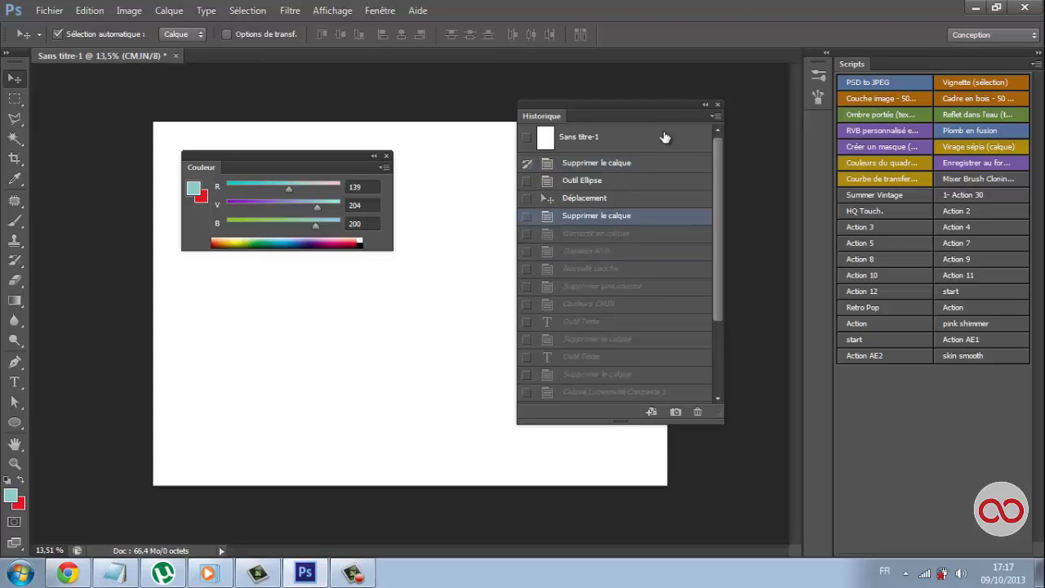
# Close History, float the Actions panel at three columns, and move the Couleur panel up-right
pyautogui.click(720, 105)
pyautogui.moveTo(865, 59); pyautogui.dragTo(577, 69)
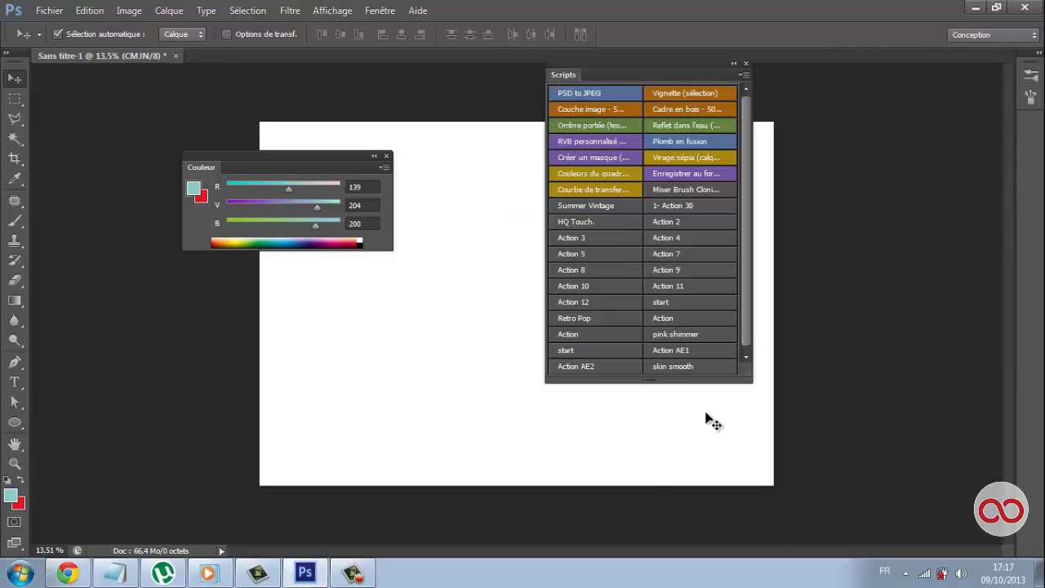
pyautogui.moveTo(750, 381); pyautogui.dragTo(871, 472)
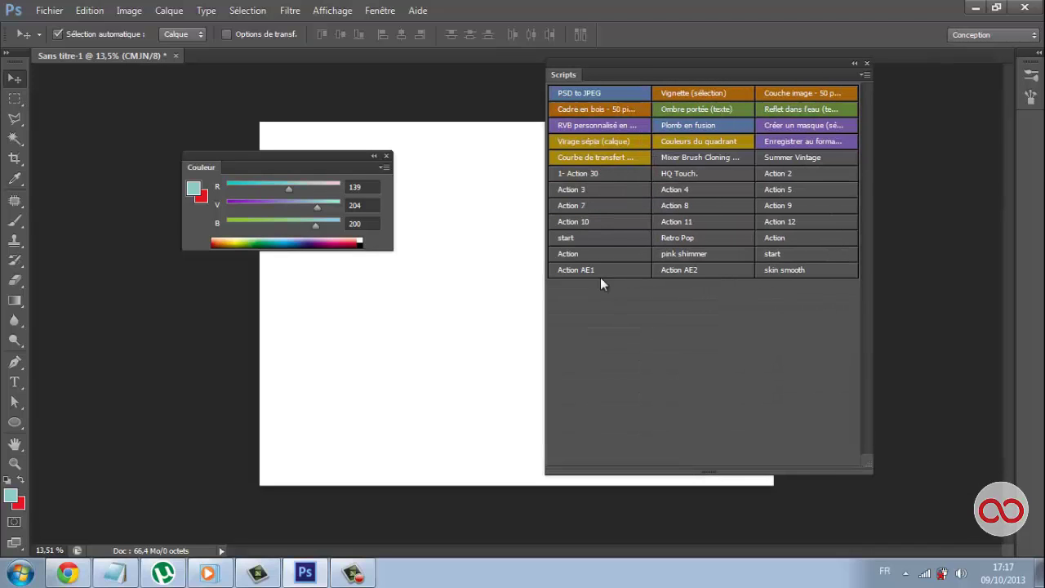
pyautogui.moveTo(364, 155); pyautogui.dragTo(449, 137)
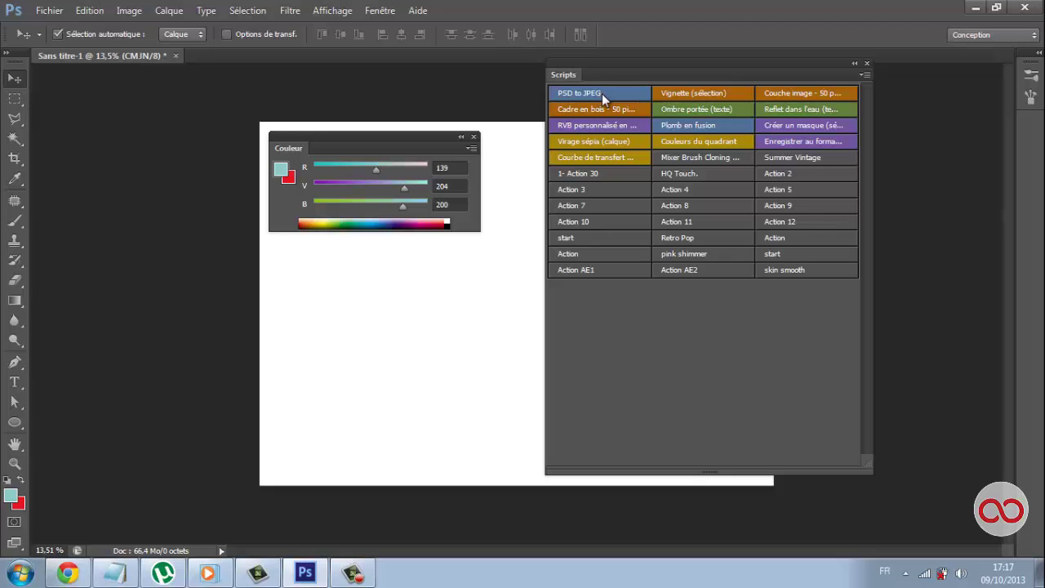
# Start a Save As, check the format list, then cancel without saving
pyautogui.click(49, 11)
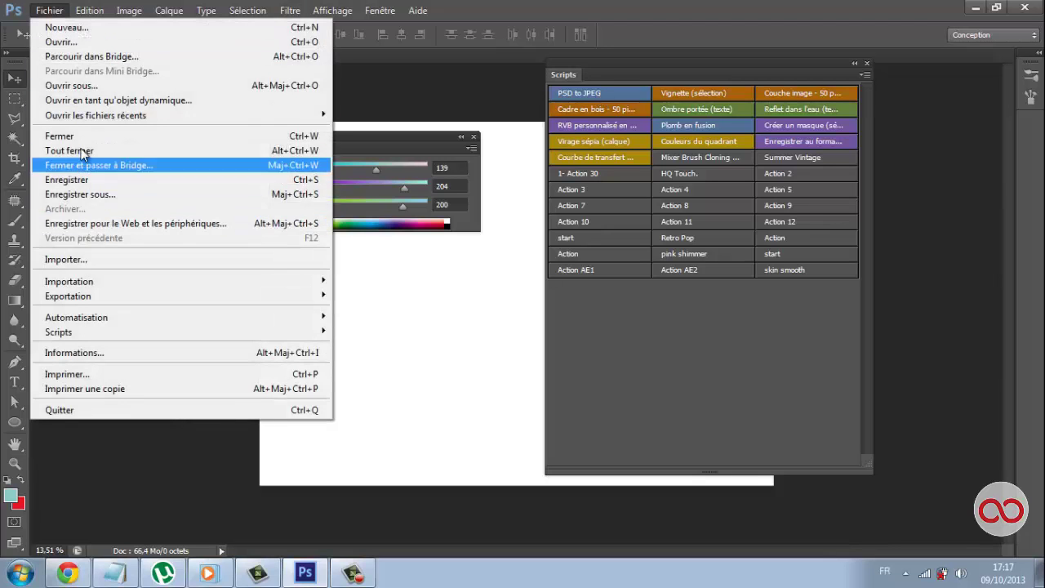
pyautogui.click(86, 194)
pyautogui.click(532, 332)
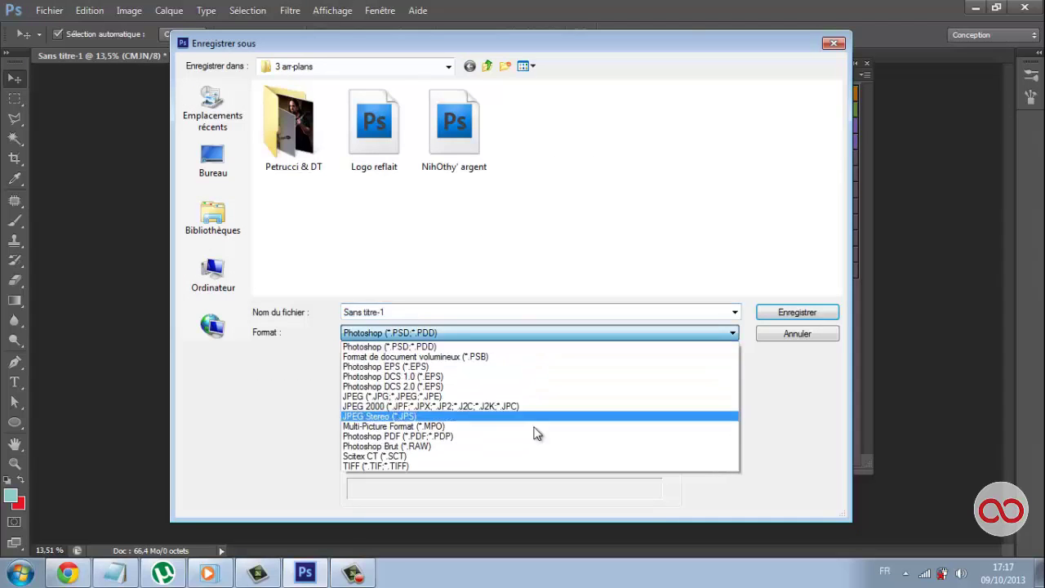
pyautogui.click(833, 42)
pyautogui.press('Escape')
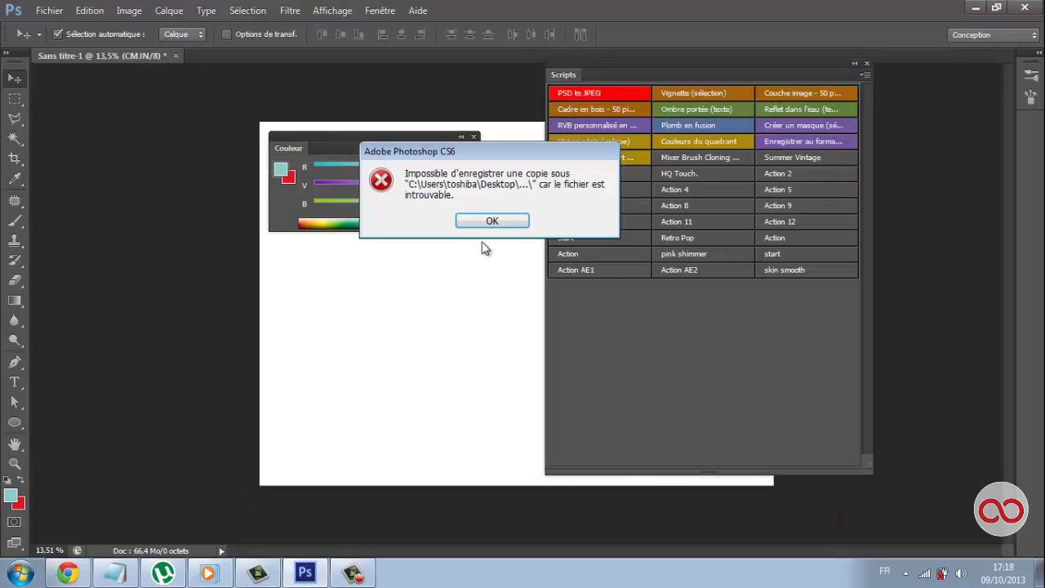
# Run the PSD to JPEG action and switch the Actions panel out of Button Mode
pyautogui.click(481, 225)
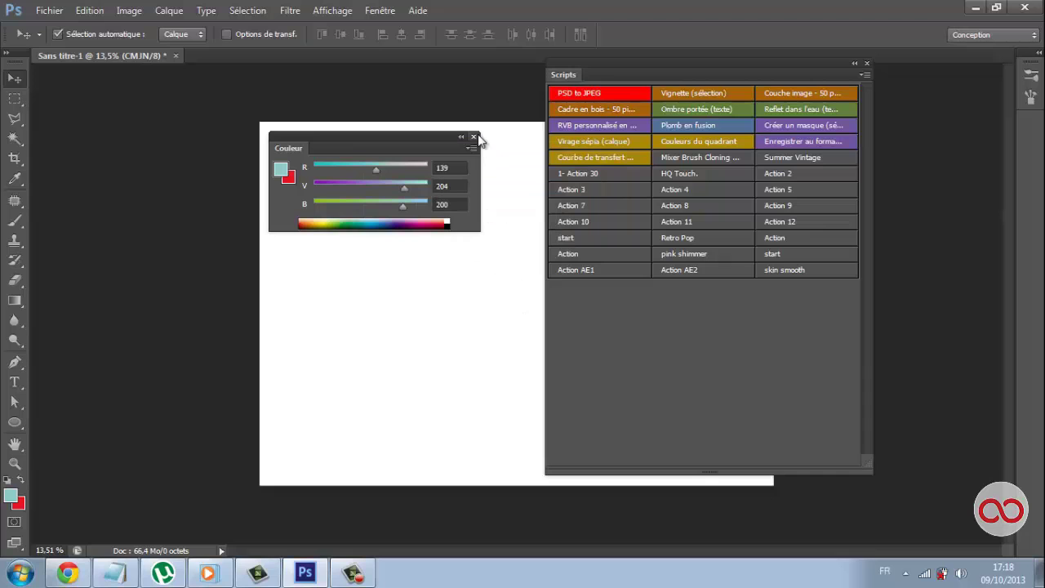
pyautogui.click(864, 74)
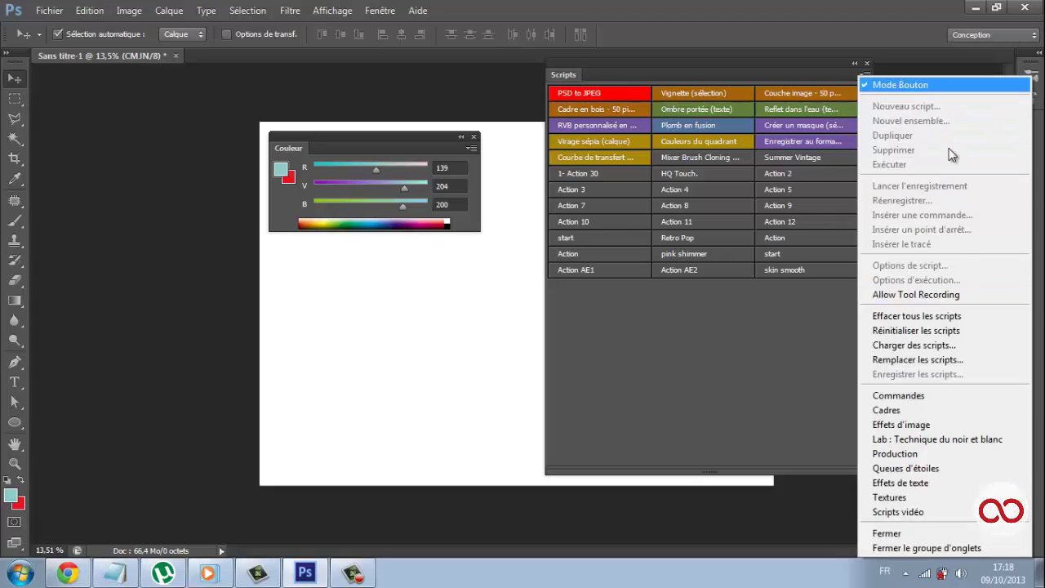
pyautogui.click(819, 412)
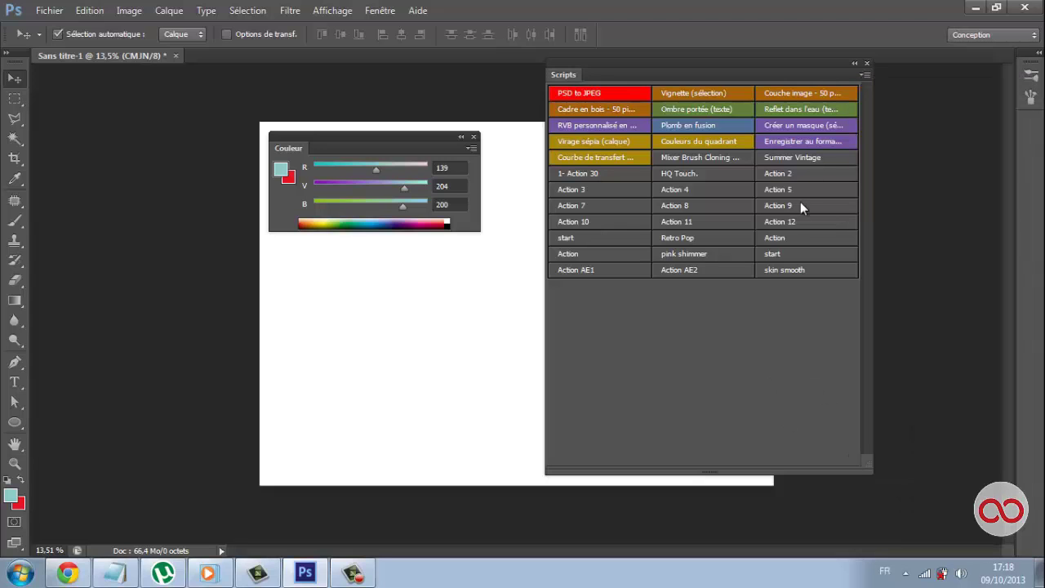
pyautogui.click(865, 74)
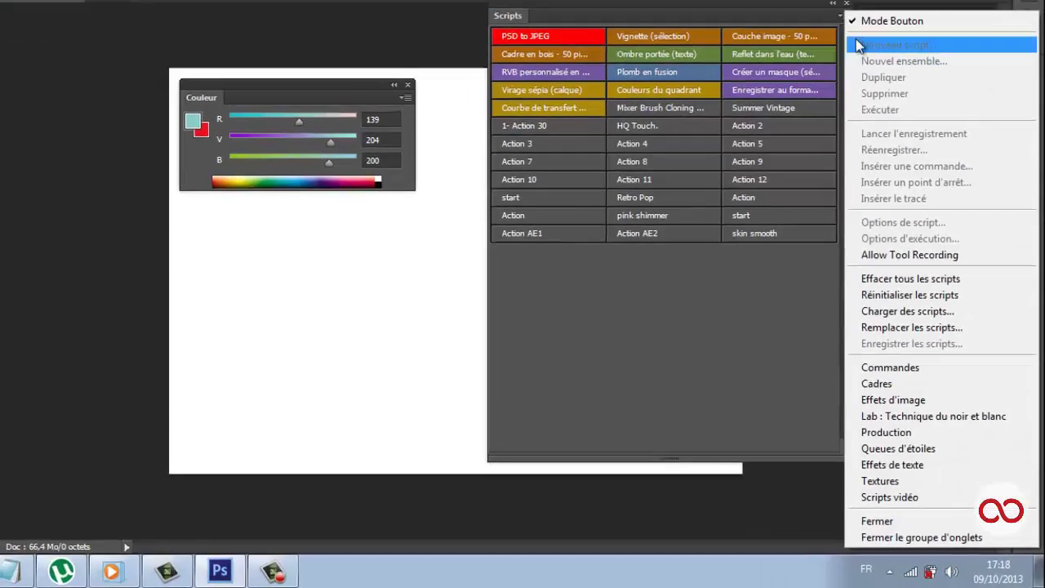
pyautogui.click(898, 14)
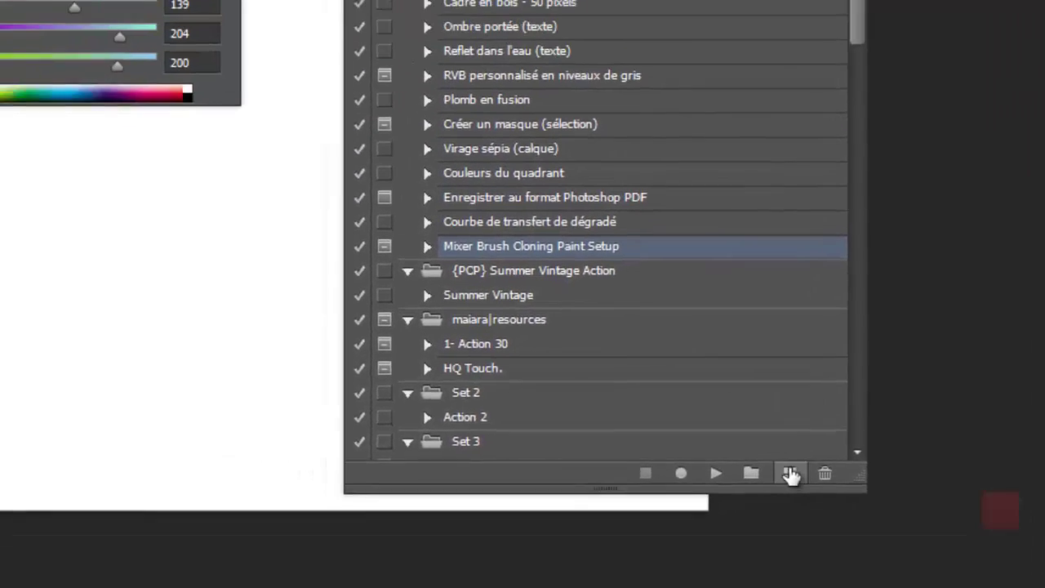
# Begin a new action named 'cfghd', cancel it, then close the Actions and Couleur panels
pyautogui.click(790, 473)
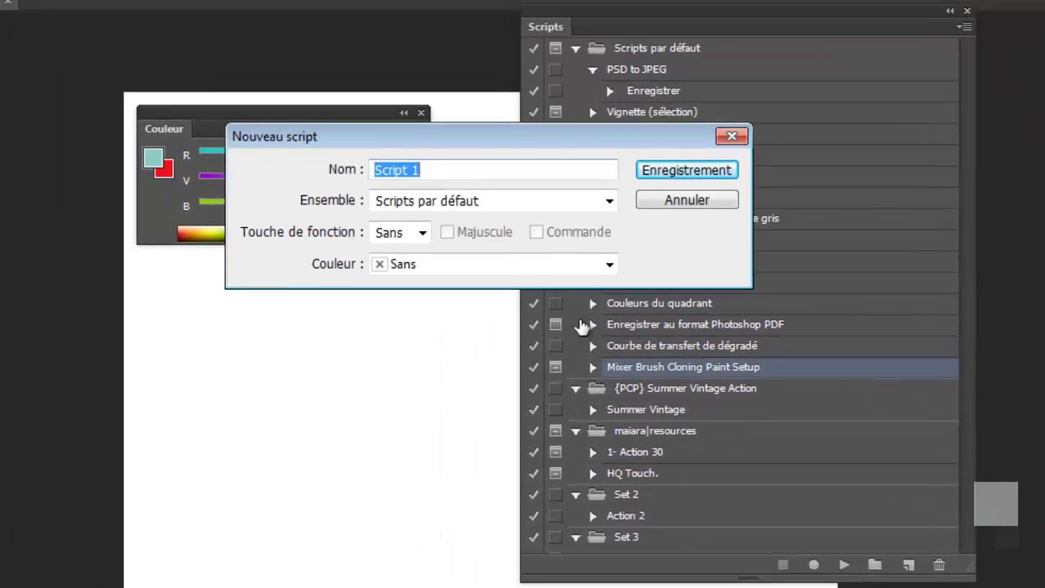
pyautogui.write('cfghd')
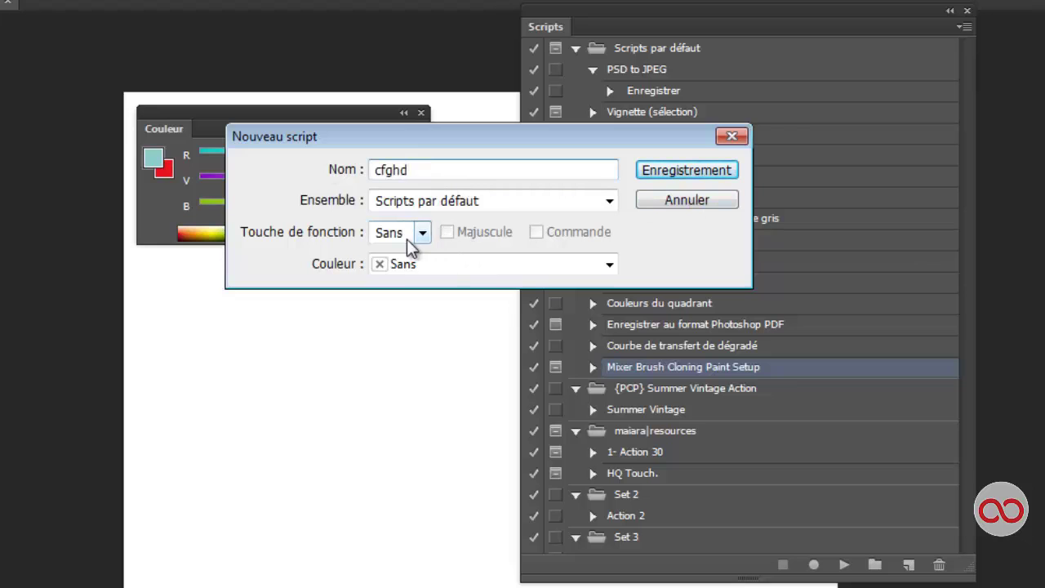
pyautogui.click(420, 234)
pyautogui.click(653, 258)
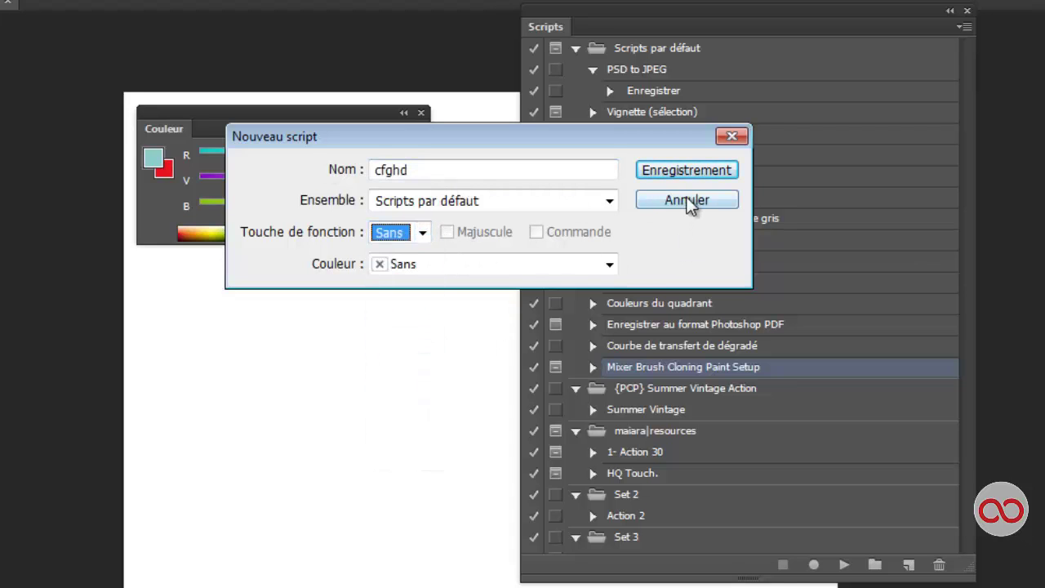
pyautogui.click(686, 200)
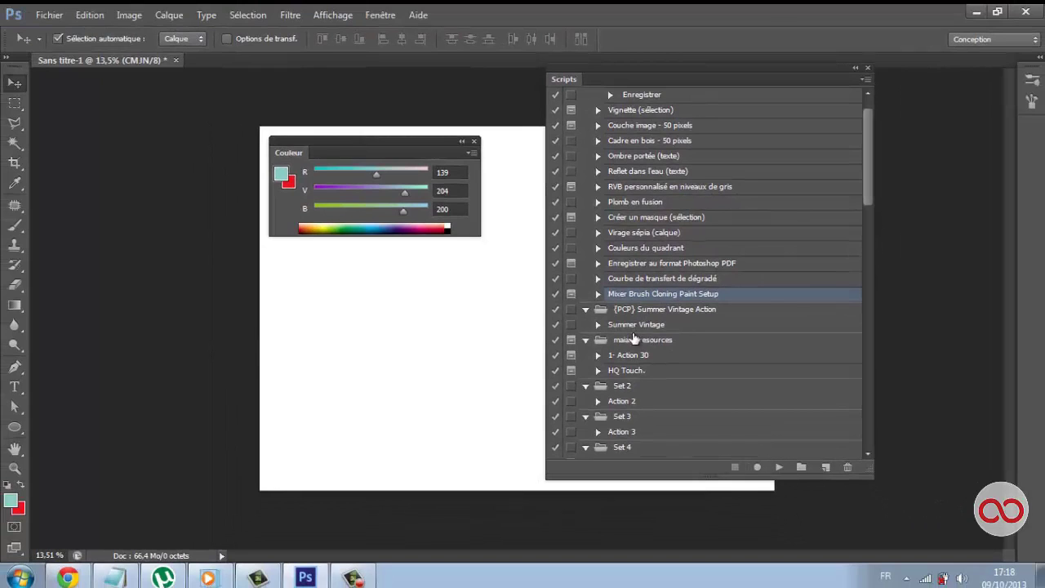
pyautogui.click(867, 68)
pyautogui.click(474, 141)
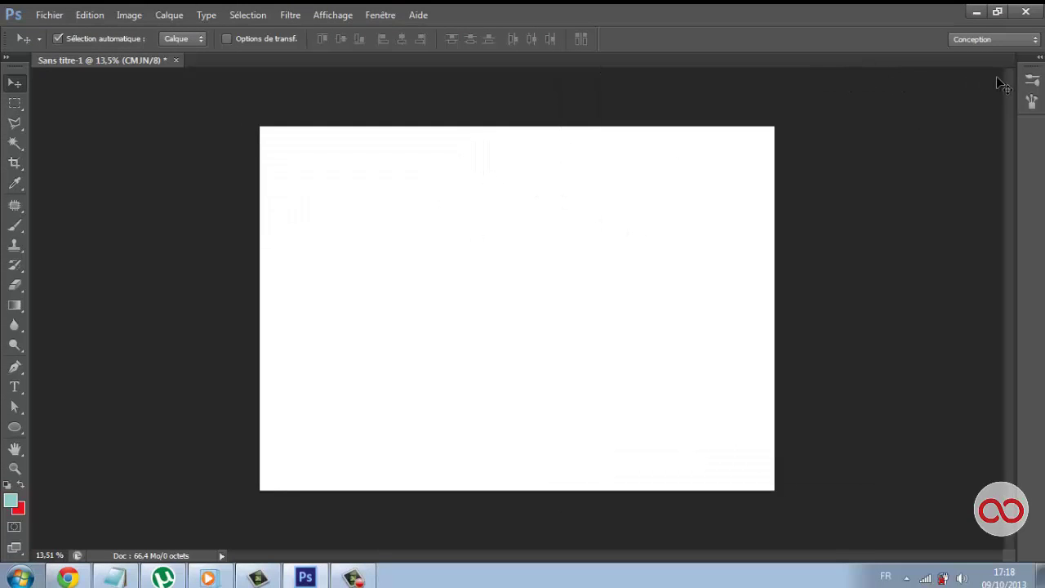
# Pull the Brush panels out of the dock and switch between presets and tip settings
pyautogui.moveTo(1030, 99); pyautogui.dragTo(755, 170)
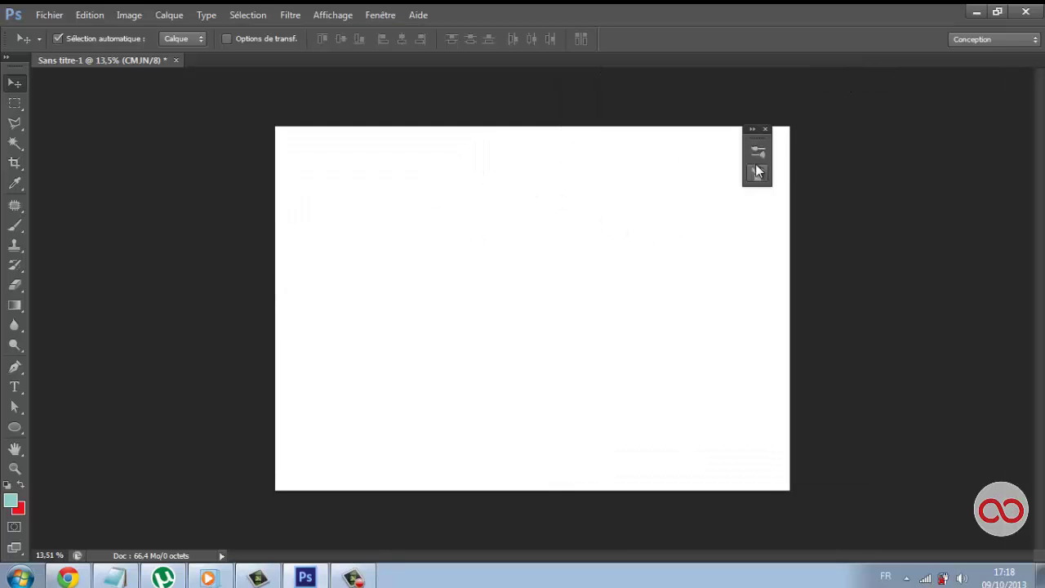
pyautogui.click(756, 170)
pyautogui.moveTo(620, 138); pyautogui.dragTo(360, 121)
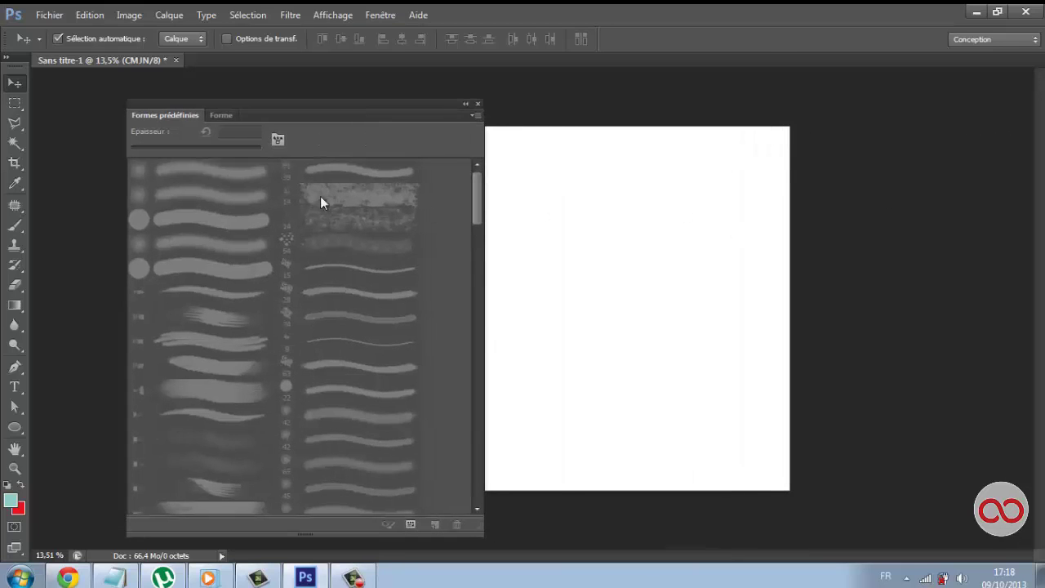
pyautogui.click(217, 115)
pyautogui.click(175, 118)
pyautogui.click(215, 117)
pyautogui.click(165, 115)
# Test teal Brush strokes with undo, then try the 15 px preset
pyautogui.click(18, 224)
pyautogui.moveTo(551, 196)
pyautogui.mouseDown()
pyautogui.moveTo(615, 273)
pyautogui.moveTo(639, 240)
pyautogui.mouseUp()
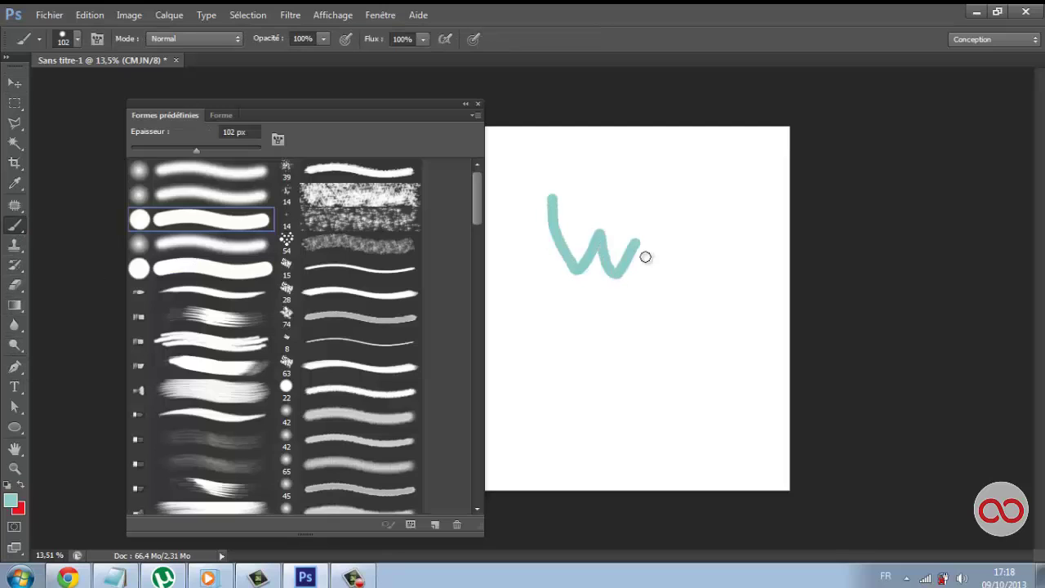
pyautogui.hotkey('ctrl', 'z')
pyautogui.moveTo(573, 303)
pyautogui.mouseDown()
pyautogui.moveTo(774, 291)
pyautogui.moveTo(616, 412)
pyautogui.mouseUp()
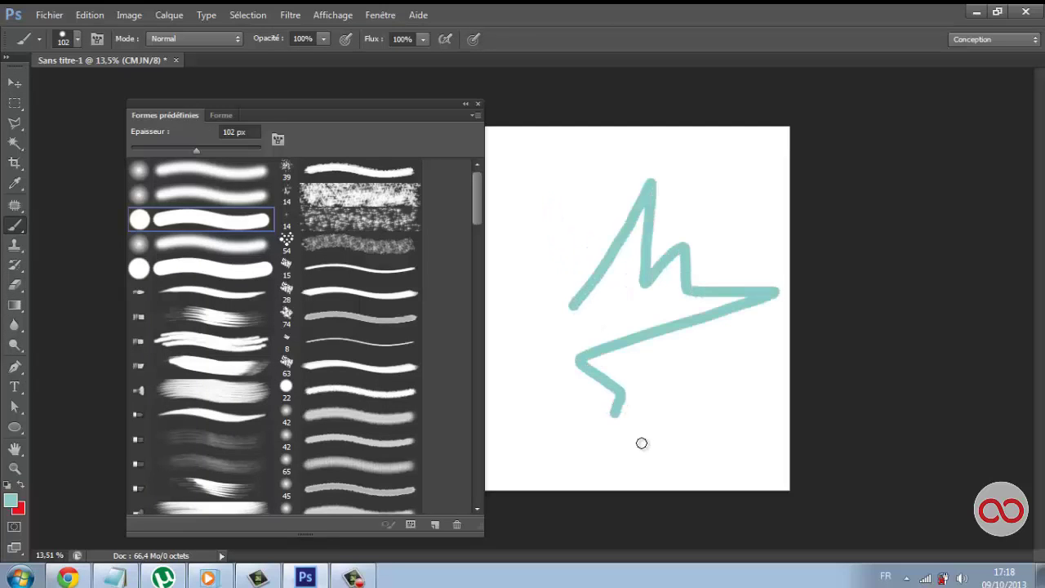
pyautogui.hotkey('ctrl', 'z')
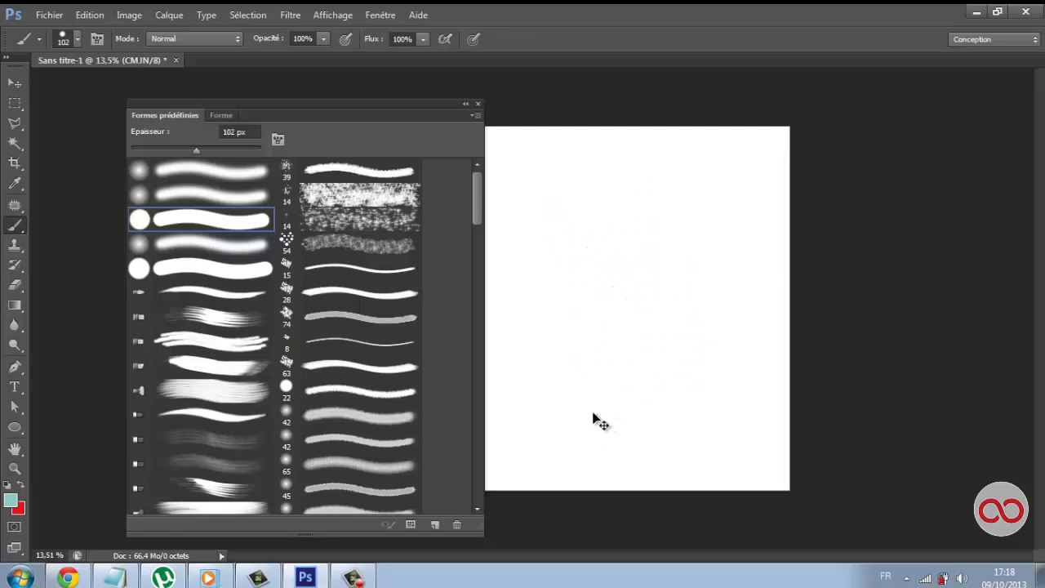
pyautogui.click(395, 278)
pyautogui.moveTo(601, 237); pyautogui.dragTo(628, 280)
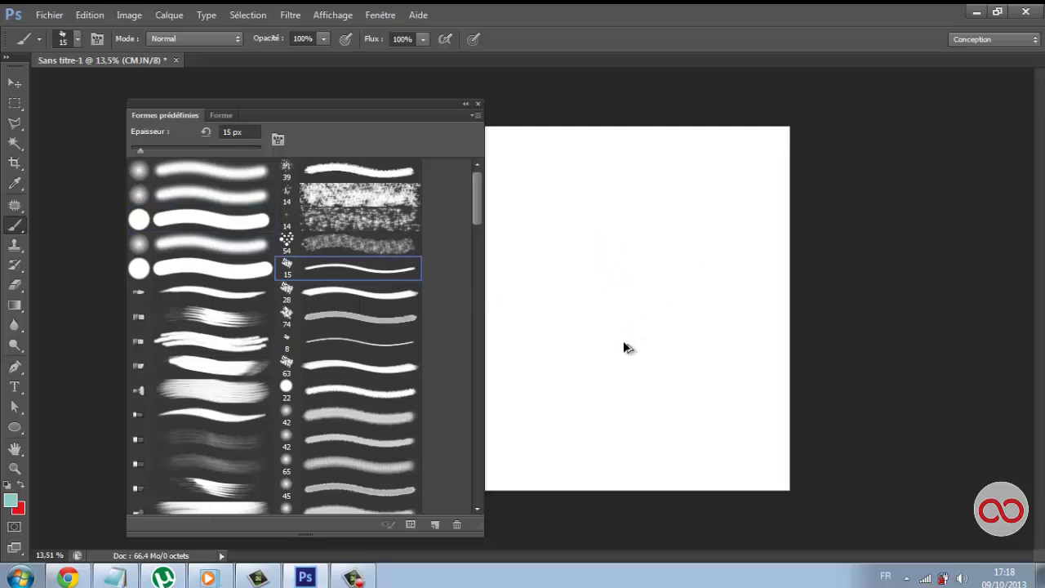
pyautogui.moveTo(473, 204)
pyautogui.mouseDown()
pyautogui.moveTo(483, 478)
pyautogui.moveTo(476, 354)
pyautogui.moveTo(489, 174)
pyautogui.mouseUp()
# Set the Brush Tip Shape to 65 px, 19°, 32% roundness, 60% hardness, then close it
pyautogui.click(220, 115)
pyautogui.click(360, 170)
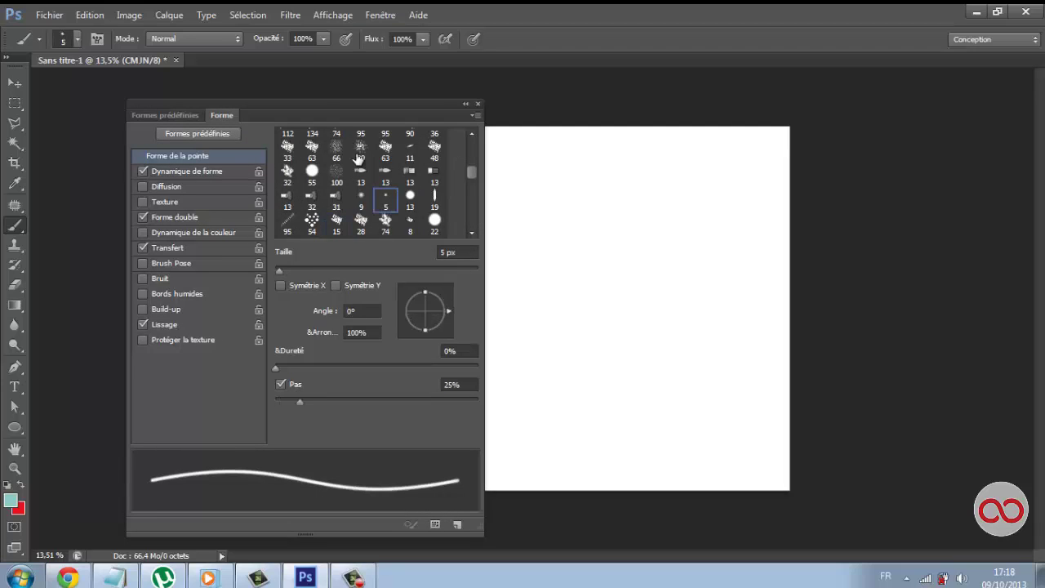
pyautogui.click(385, 172)
pyautogui.scroll(2, 388, 181)
pyautogui.moveTo(304, 269)
pyautogui.mouseDown()
pyautogui.moveTo(359, 269)
pyautogui.moveTo(341, 272)
pyautogui.mouseUp()
pyautogui.moveTo(284, 368); pyautogui.dragTo(398, 368)
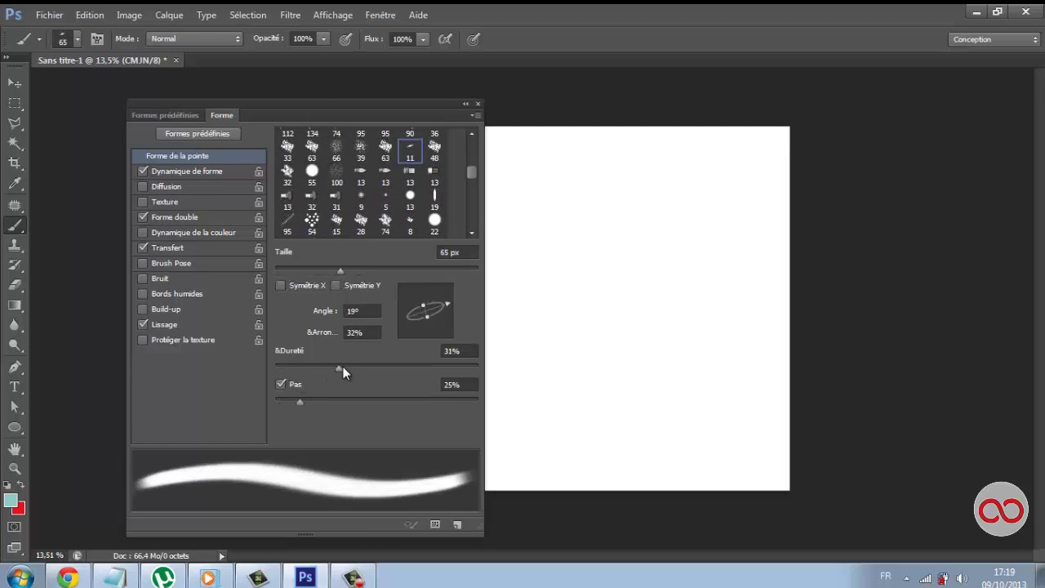
pyautogui.moveTo(291, 403)
pyautogui.mouseDown()
pyautogui.moveTo(415, 405)
pyautogui.moveTo(283, 410)
pyautogui.moveTo(433, 405)
pyautogui.mouseUp()
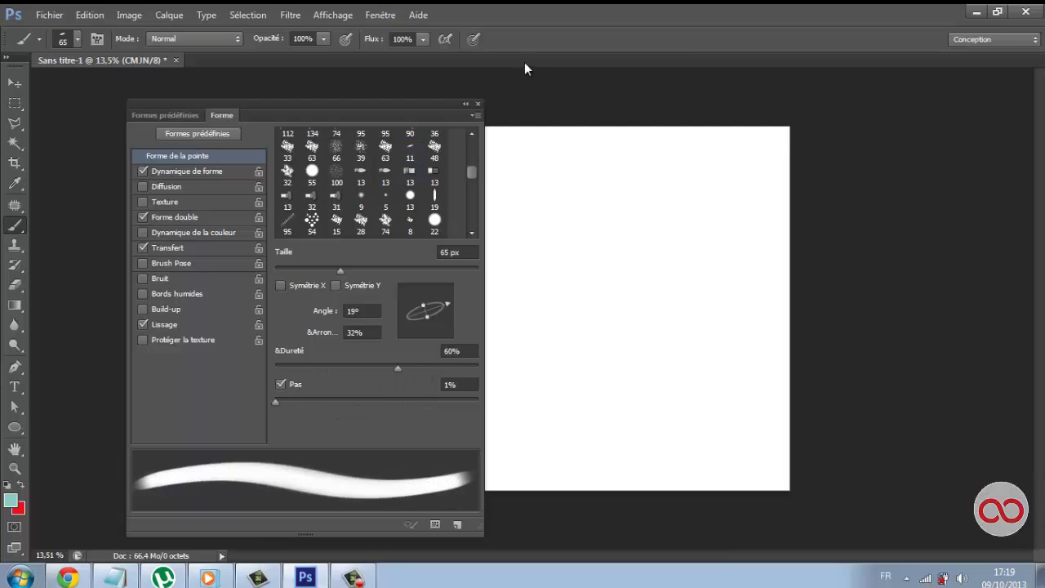
pyautogui.click(477, 103)
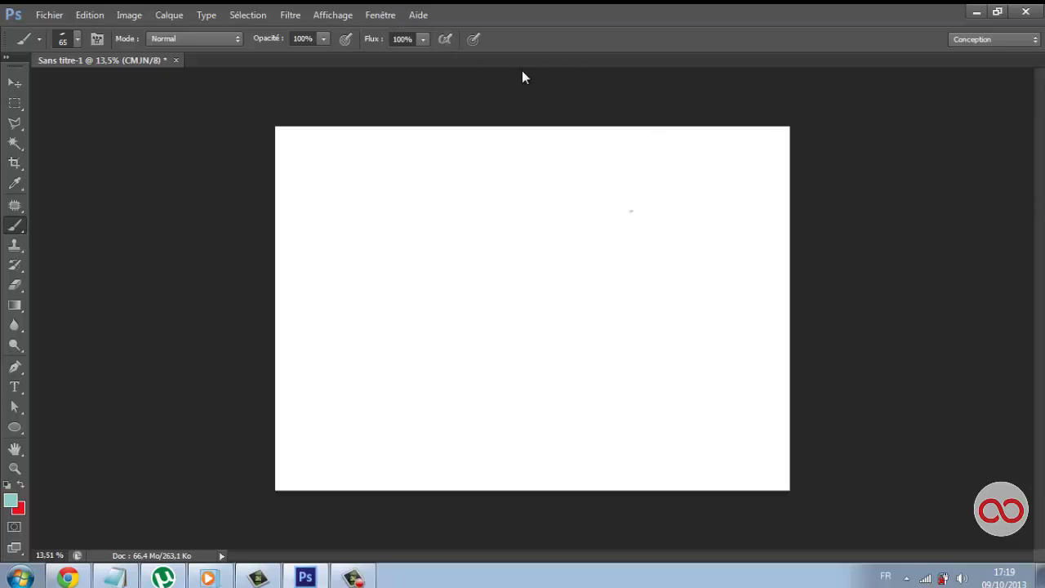
# Show the Animation timeline plus the Couches and Histogramme panels from the Window menu
pyautogui.click(382, 18)
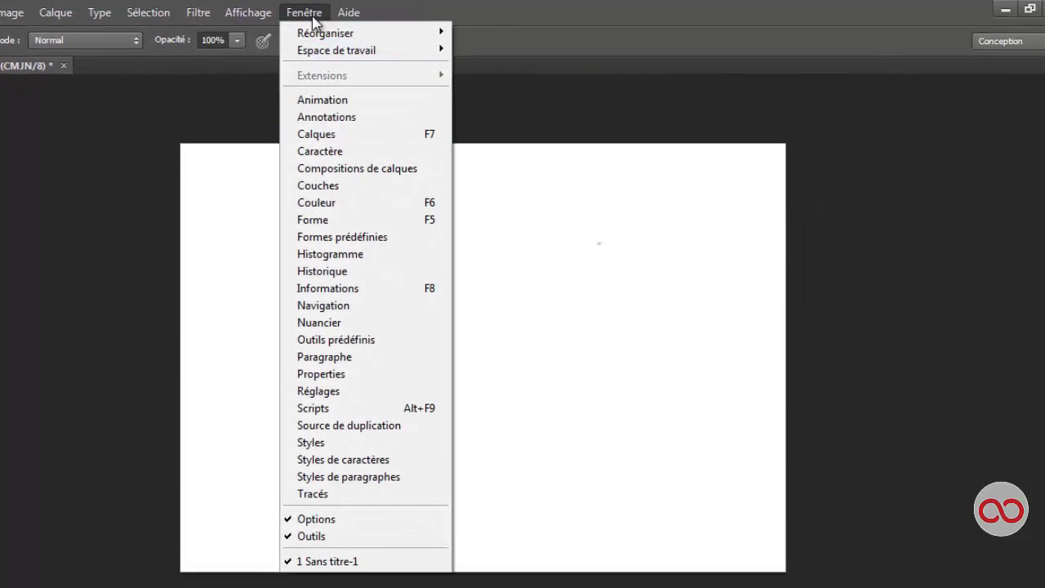
pyautogui.click(322, 99)
pyautogui.click(303, 12)
pyautogui.click(326, 186)
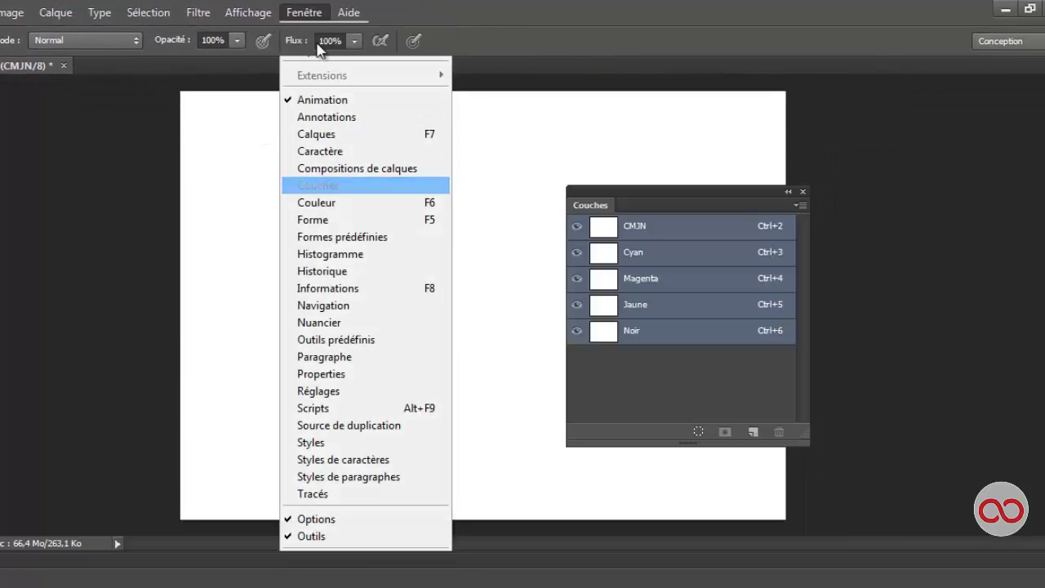
pyautogui.click(375, 240)
# Open and close the Properties panel, then view the saved workspaces list
pyautogui.click(371, 24)
pyautogui.click(447, 324)
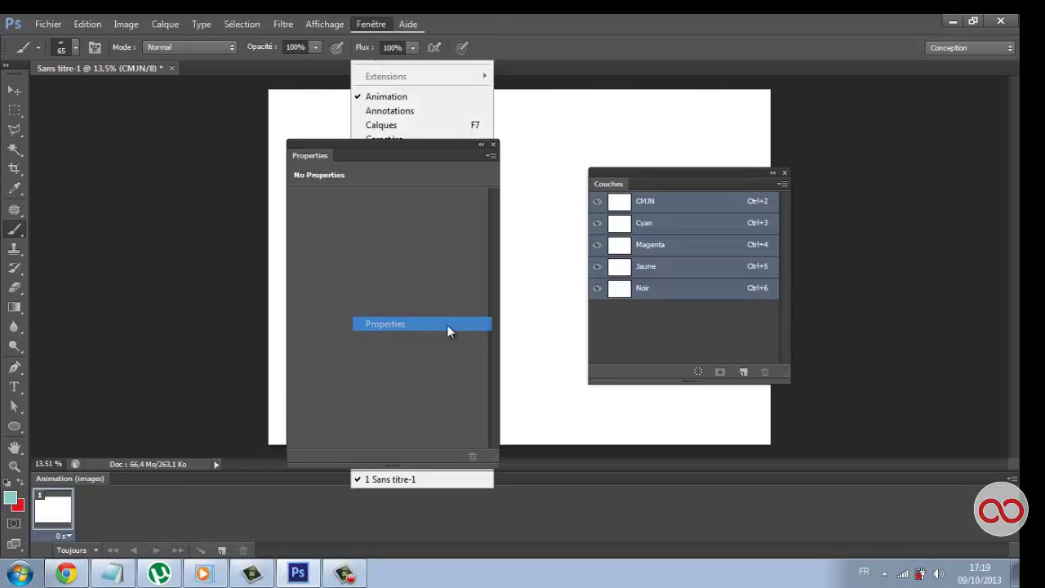
pyautogui.click(492, 144)
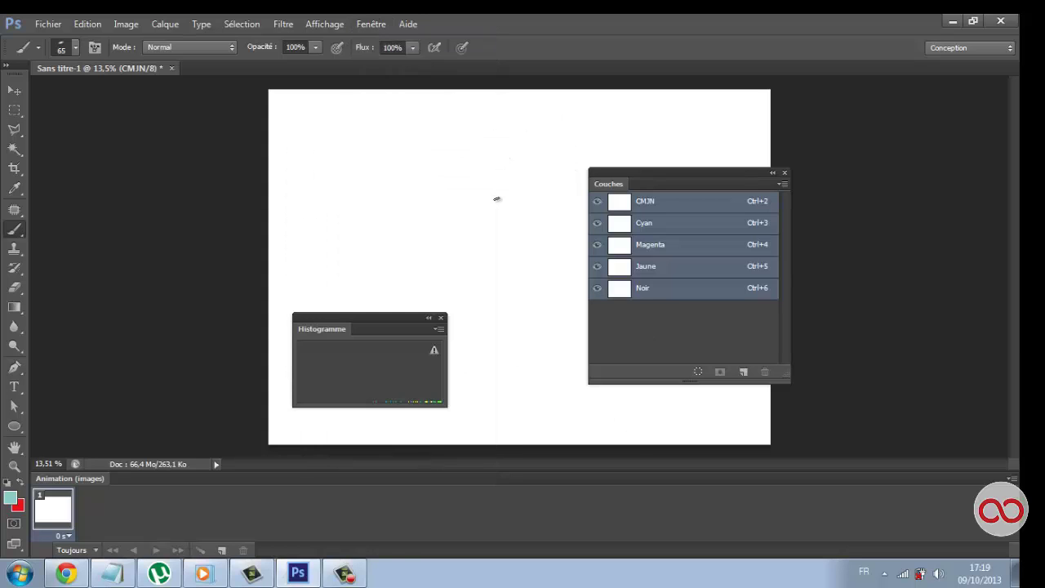
pyautogui.click(993, 46)
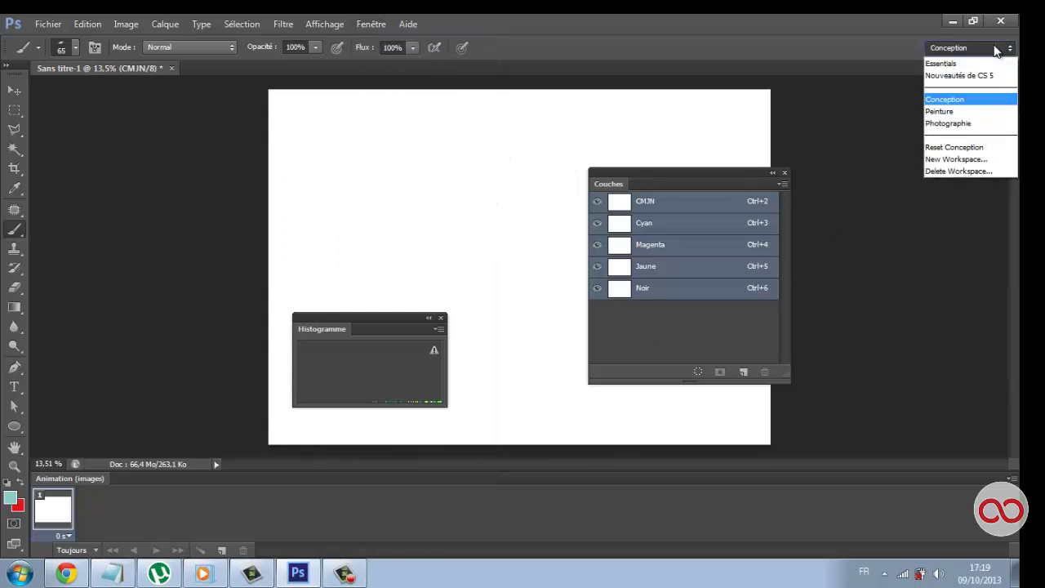